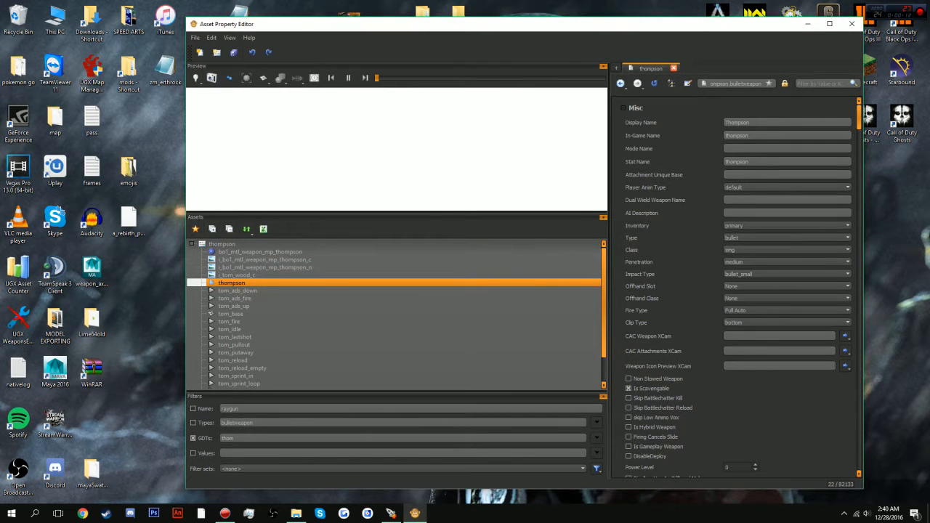
Create a new GDT file named honey in source_data and filter the asset list by the honey GDT.
click(193, 438)
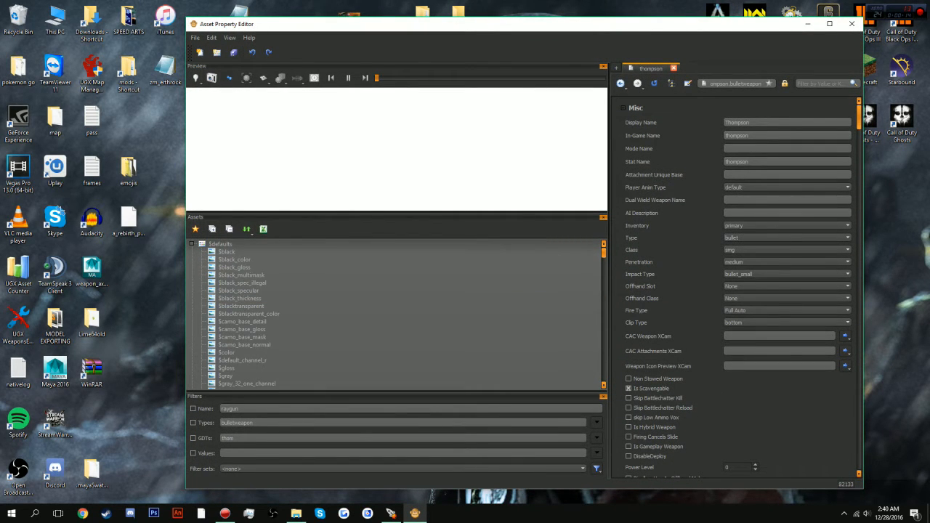
click(200, 52)
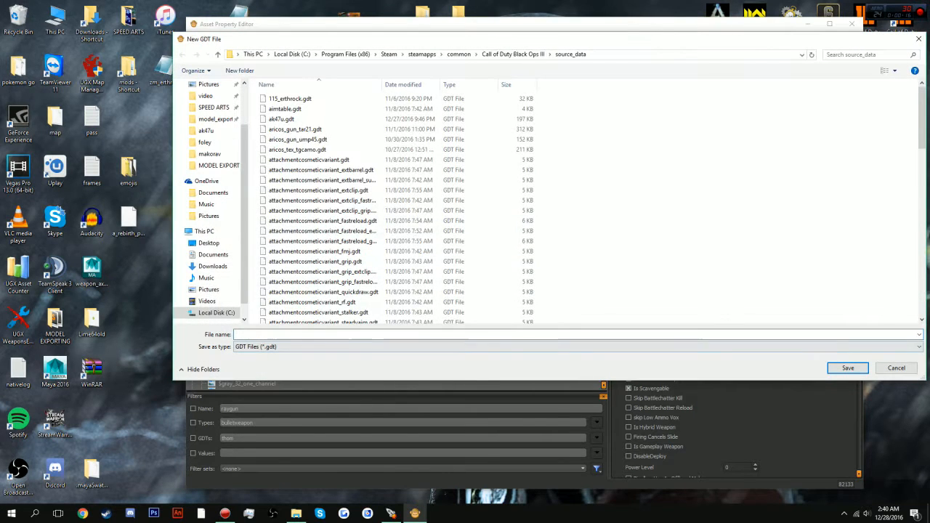
text(honey)
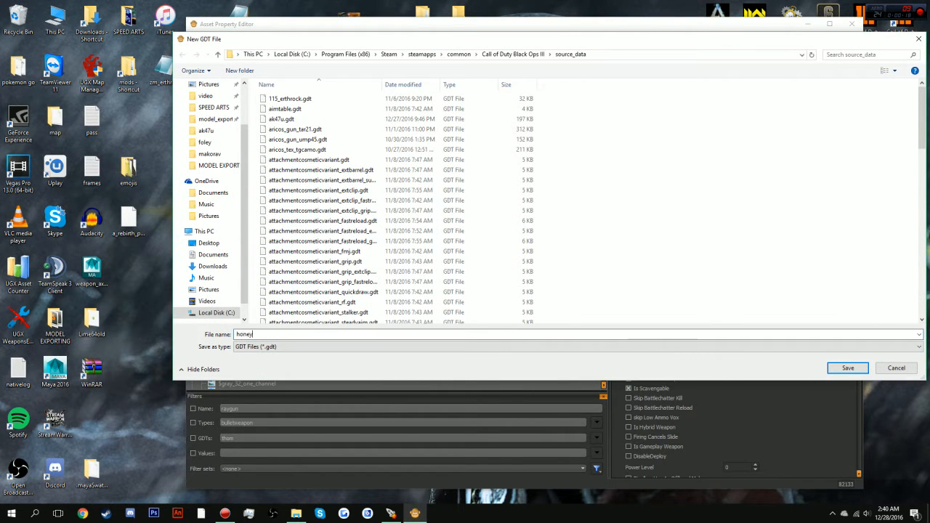
key(Return)
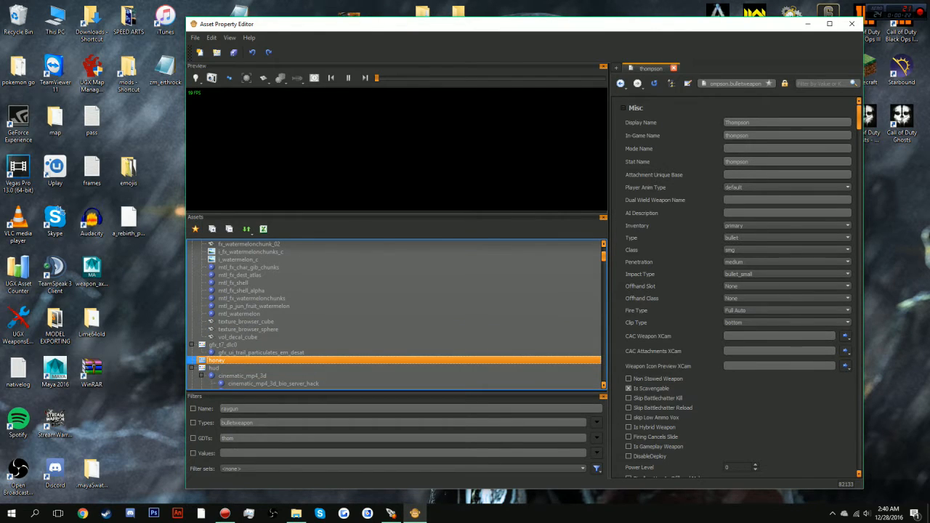
click(193, 438)
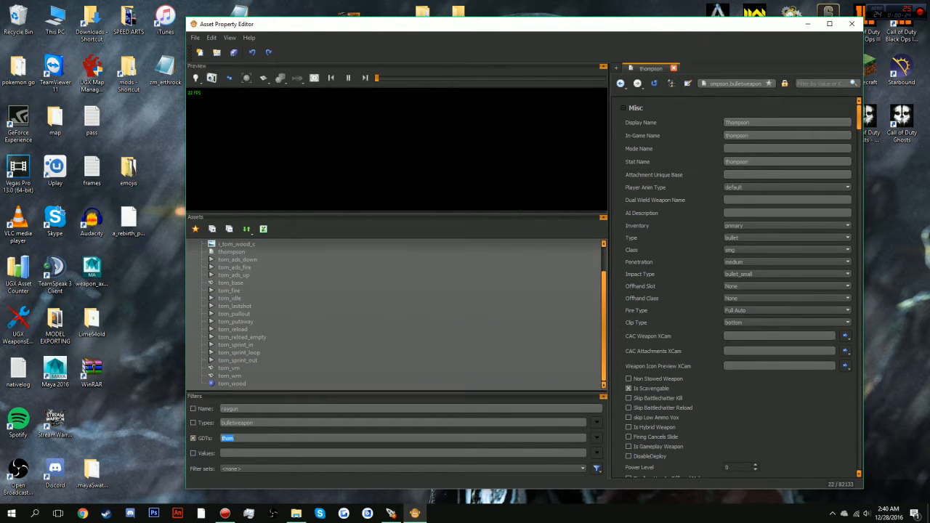
text(honey)
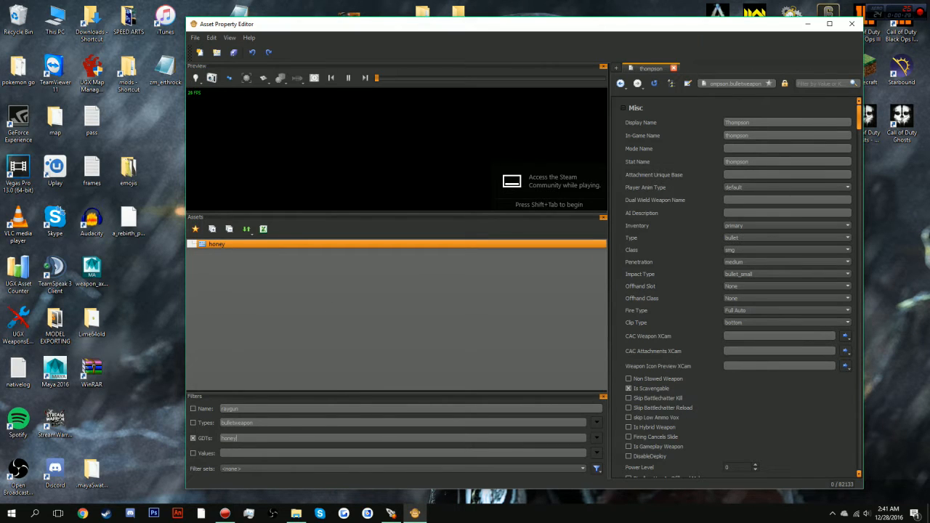
Add a new xmodel asset named honey_vm to the honey GDT.
right_click(212, 244)
click(231, 248)
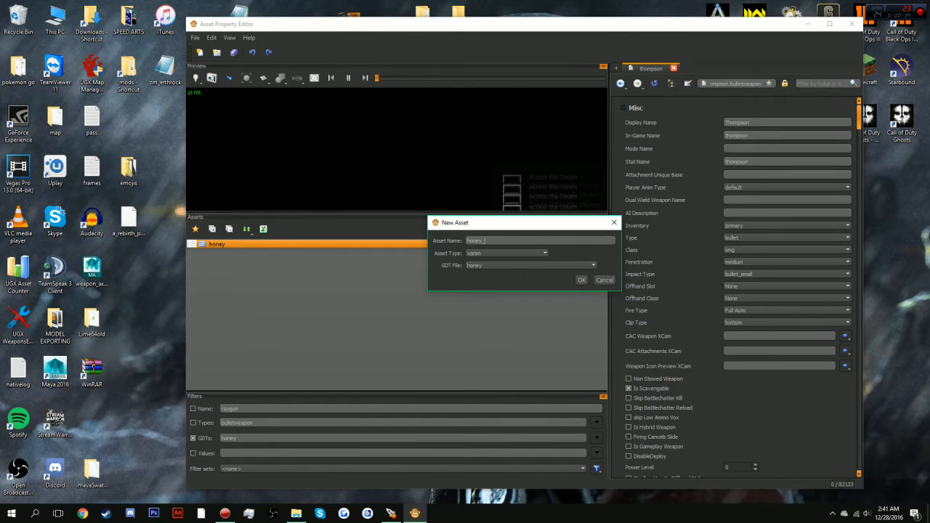
right_click(514, 242)
click(505, 253)
click(505, 253)
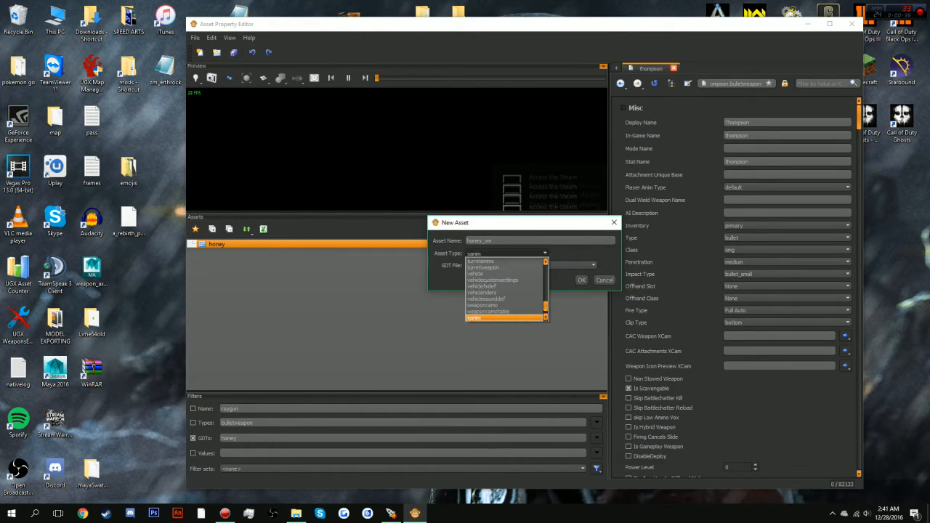
scroll(503, 267, down, 1)
text(xm)
key(Return)
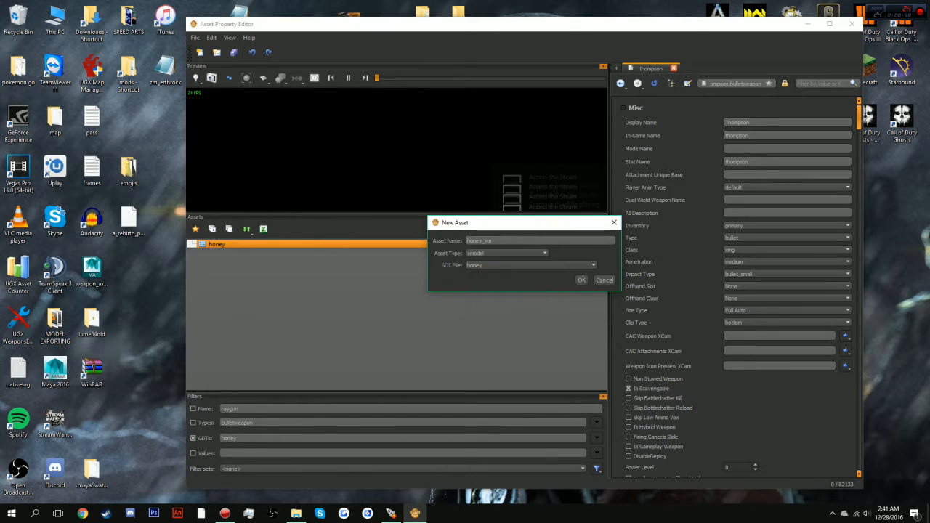
key(Return)
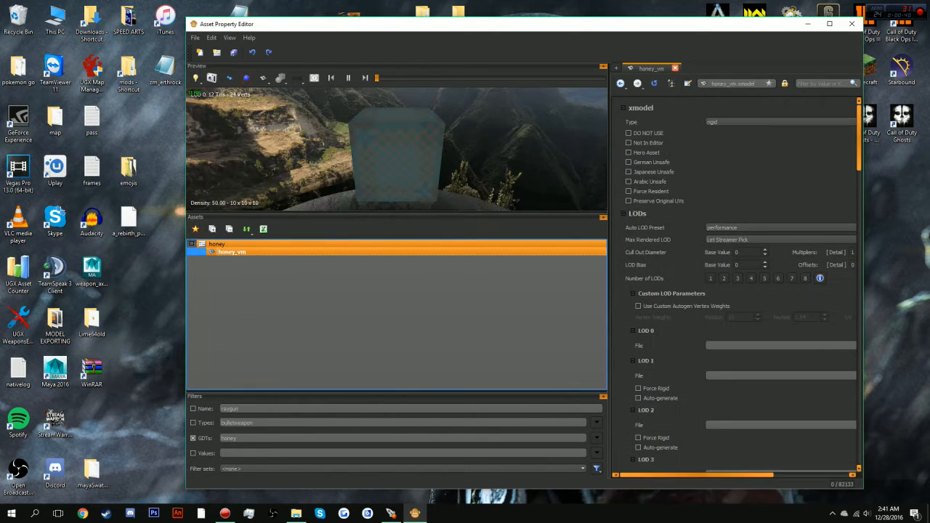
Maximize the editor window and assign honey_vm.XMODEL_BIN from the model_export honey folder as the LOD 0 file.
drag(426, 26, 342, 0)
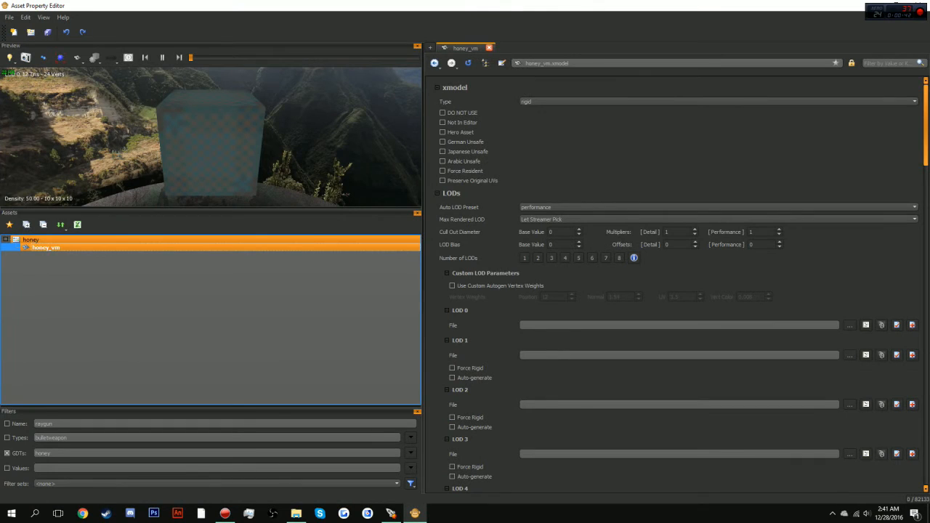
click(849, 325)
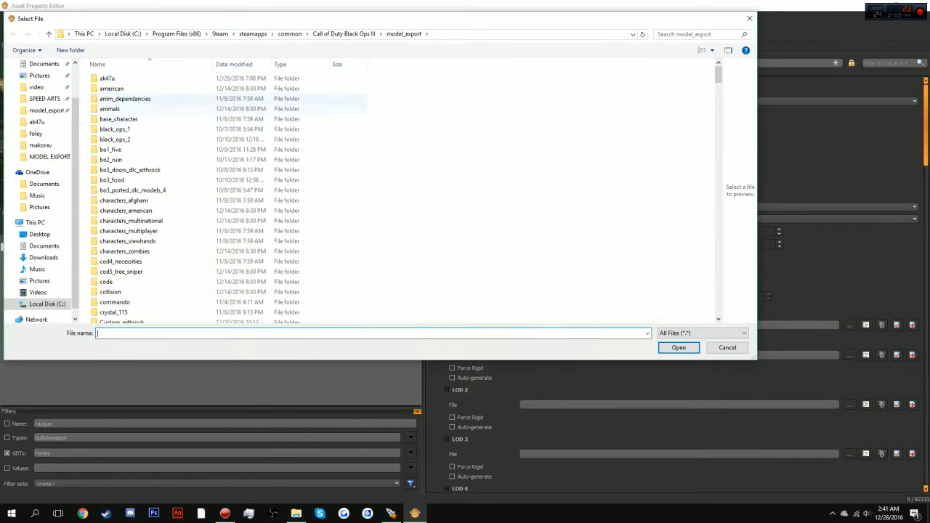
scroll(131, 290, down, 7)
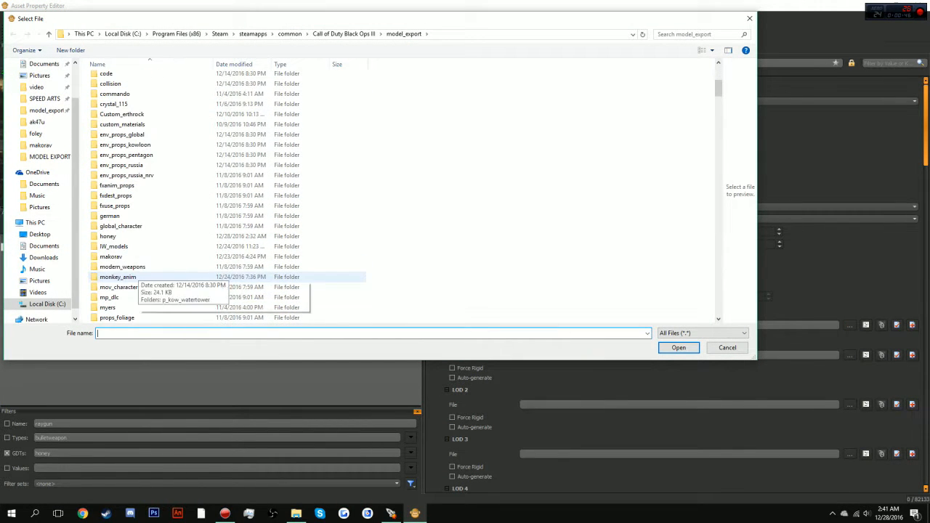
double_click(108, 236)
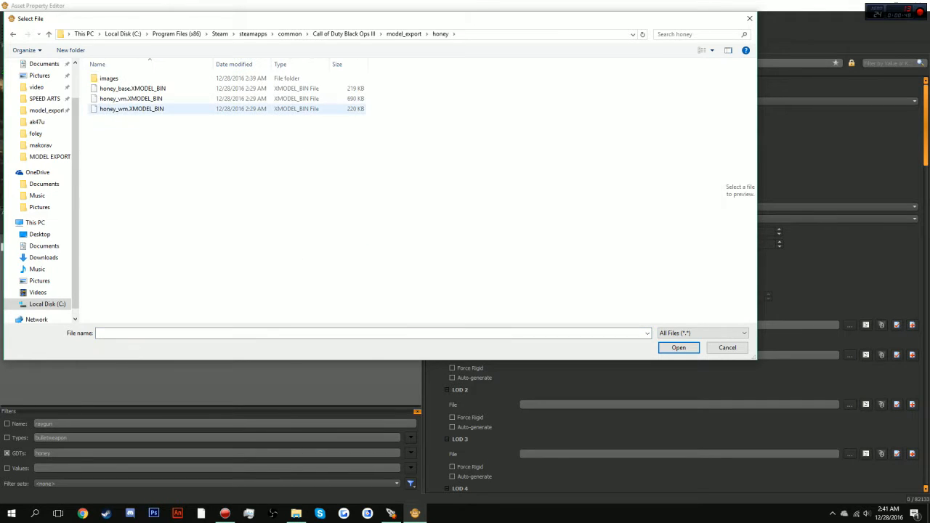
click(131, 98)
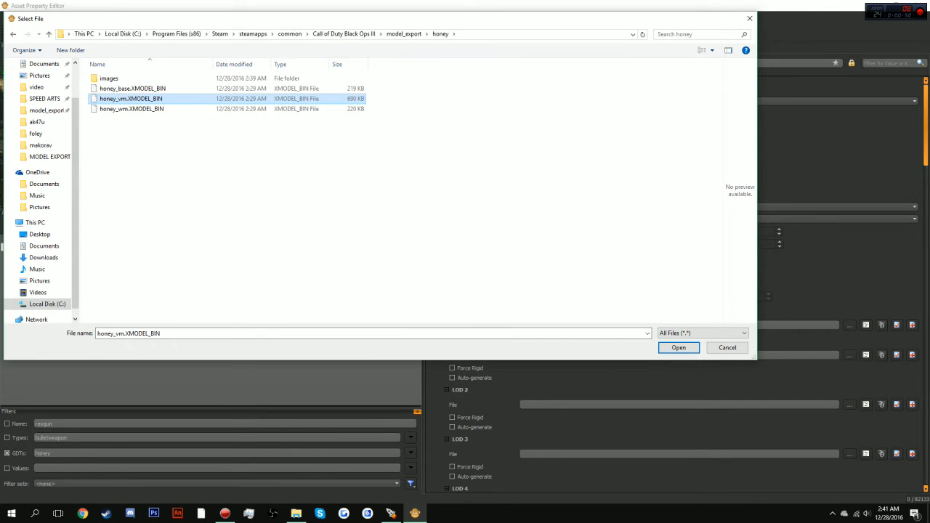
key(Return)
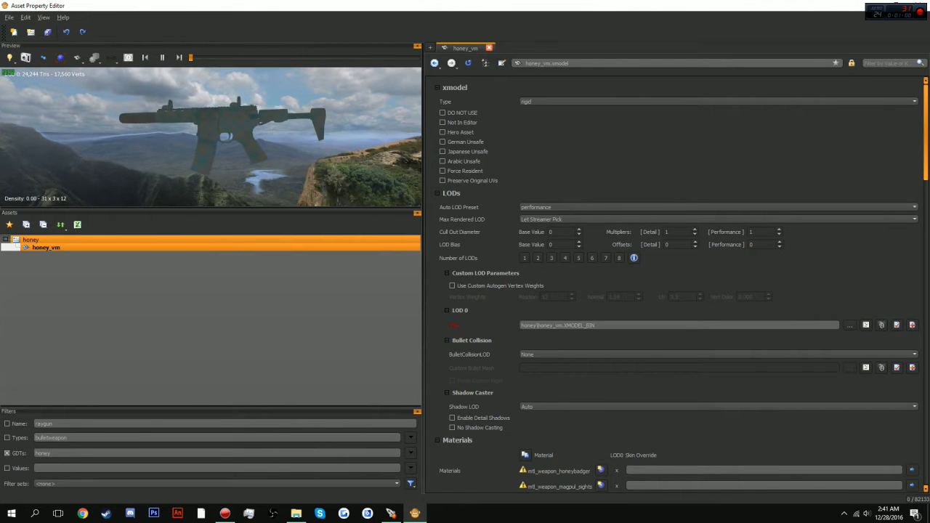
Create the missing mtl_weapon_honeybadger material from the model's materials and set its material type to lit.
scroll(675, 283, down, 3)
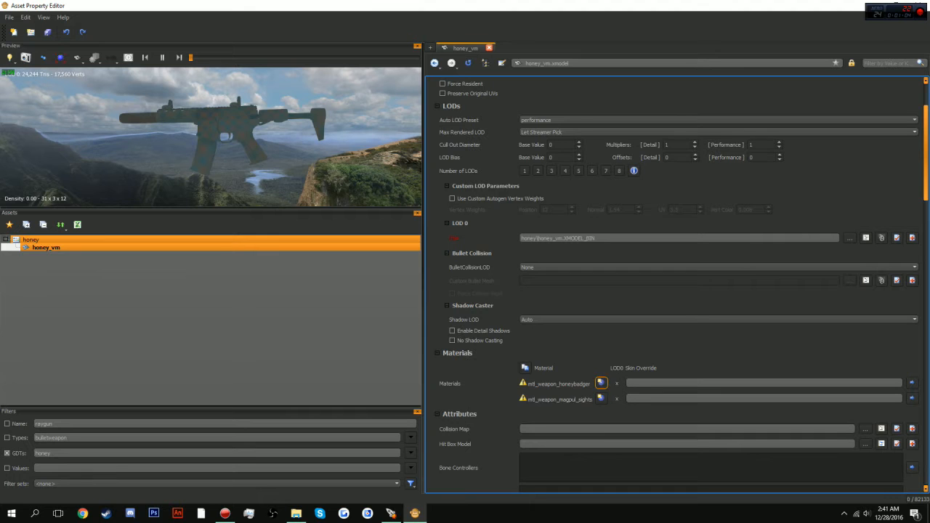
click(601, 383)
click(521, 277)
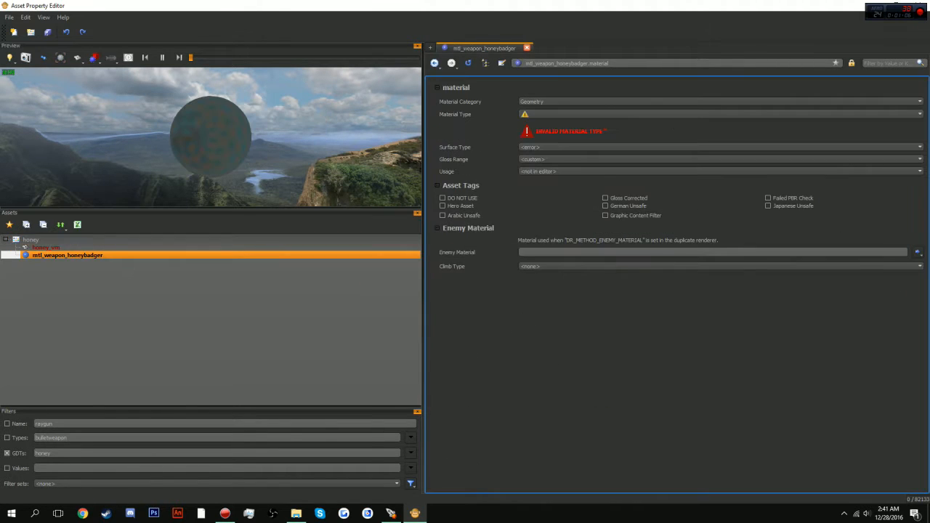
click(552, 114)
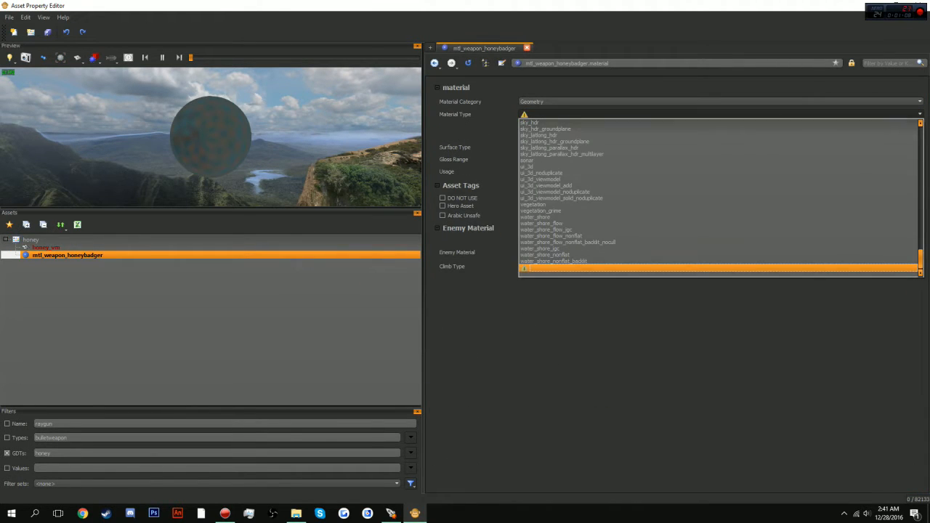
key(l)
key(Return)
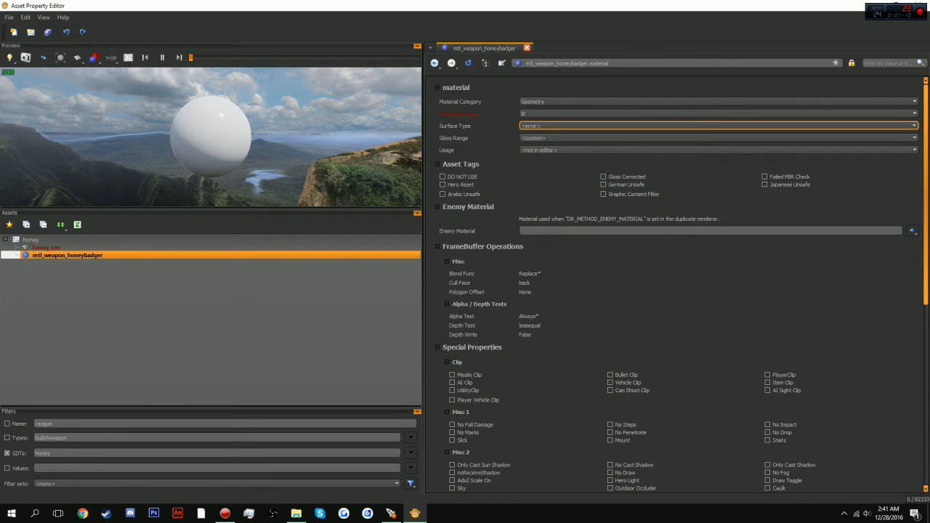
Set the surface type of the mtl_weapon_honeybadger material to metal.
key(space)
key(Down)
key(Down)
key(Down)
key(Down)
key(Down)
key(Down)
key(Down)
key(Down)
key(Down)
key(Down)
key(Down)
key(Down)
key(Down)
key(Down)
key(Down)
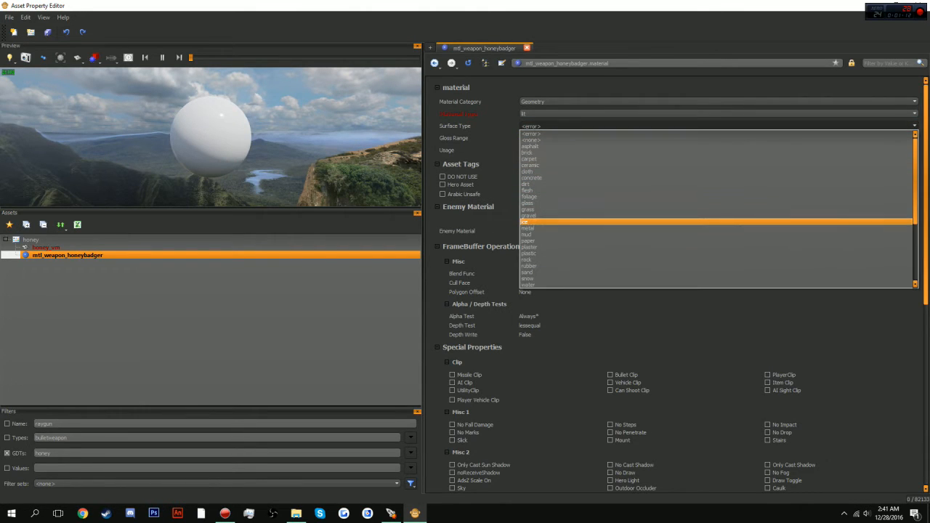
key(Return)
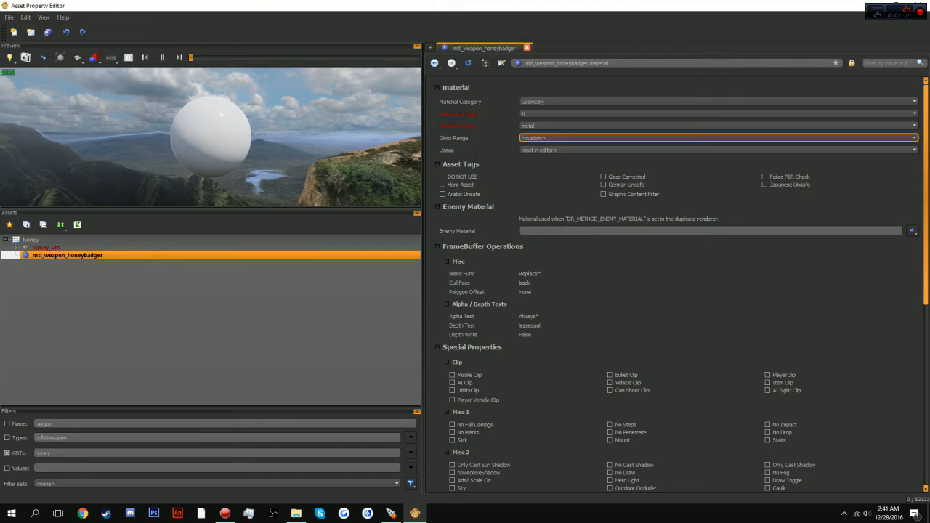
Set the gloss range of the mtl_weapon_honeybadger material to metal.
click(717, 138)
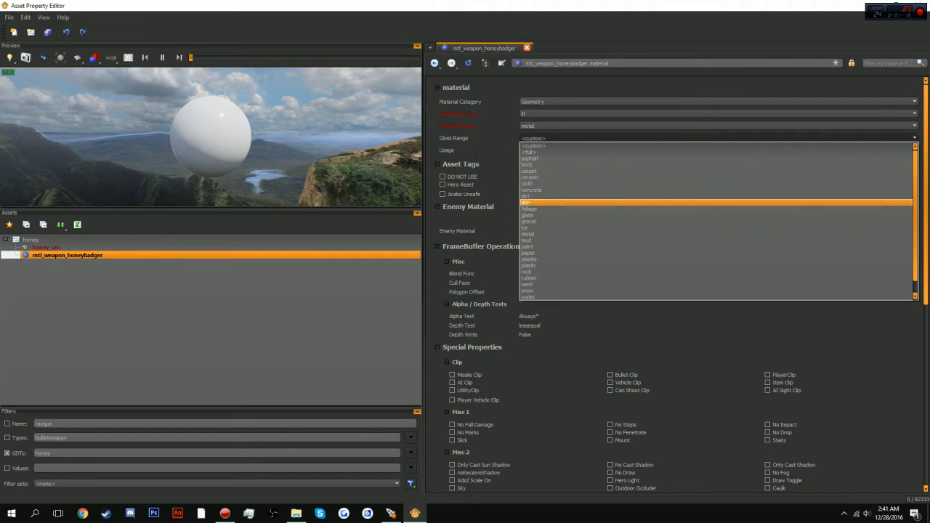
key(Down)
key(Down)
key(Down)
key(Down)
key(Down)
key(Return)
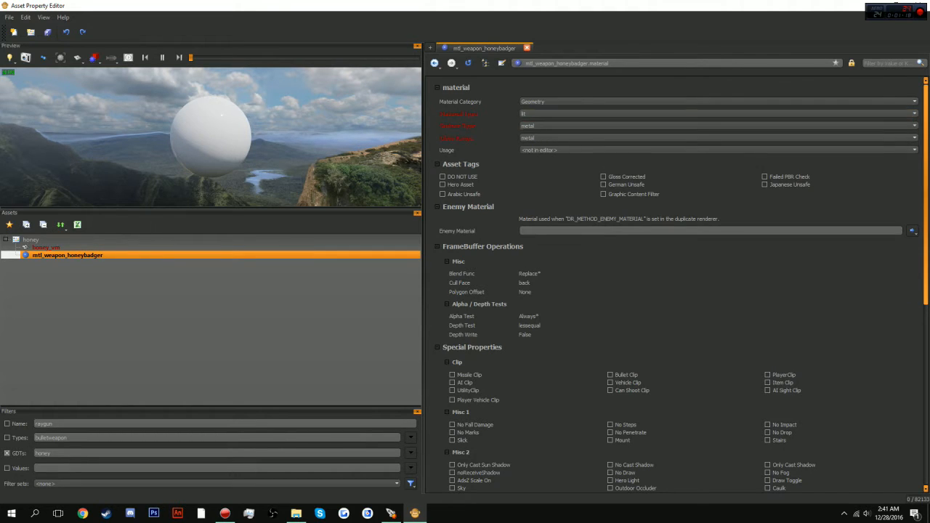
Create a new image asset named i_weapon_honeybadger_c in the honey GDT for the material's color map.
scroll(677, 283, down, 7)
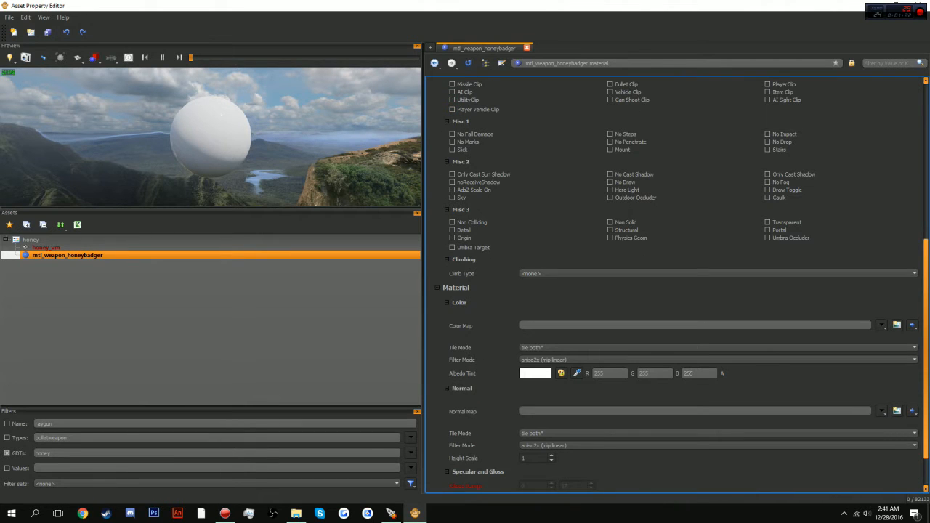
click(896, 324)
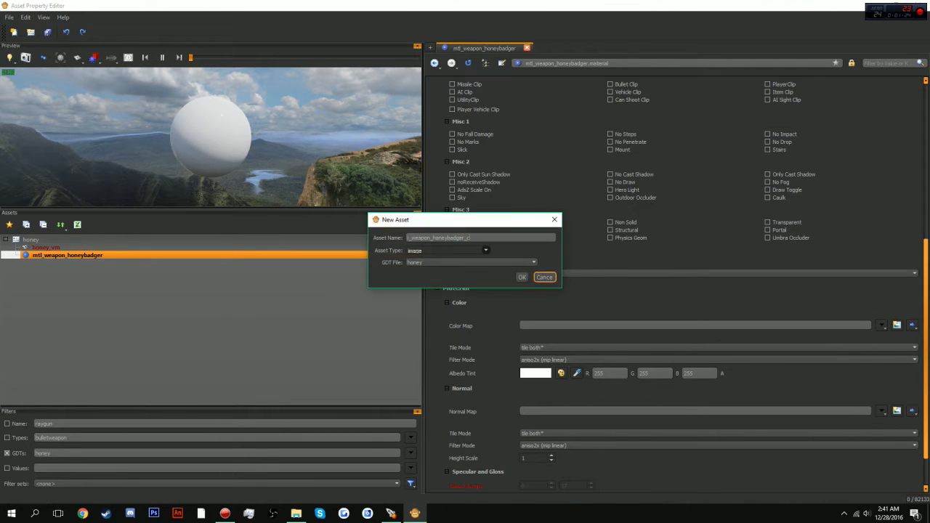
key(Return)
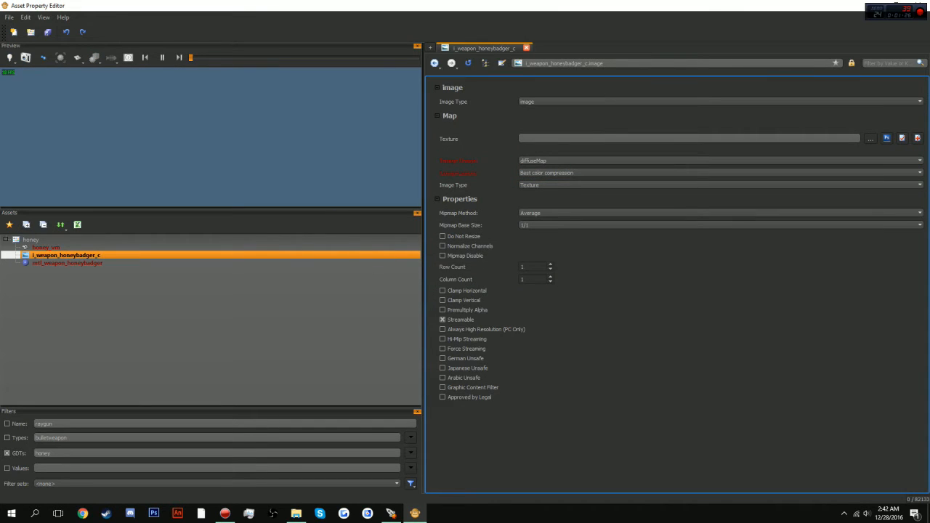
Assign weapon_honeybadger_clr from the honey images folder as the image's texture and return to the honey_vm model.
click(870, 138)
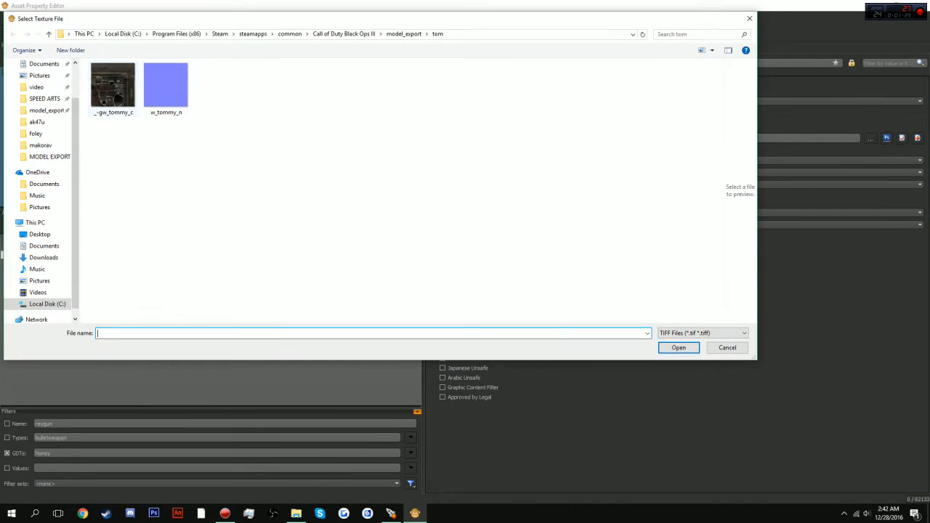
click(403, 35)
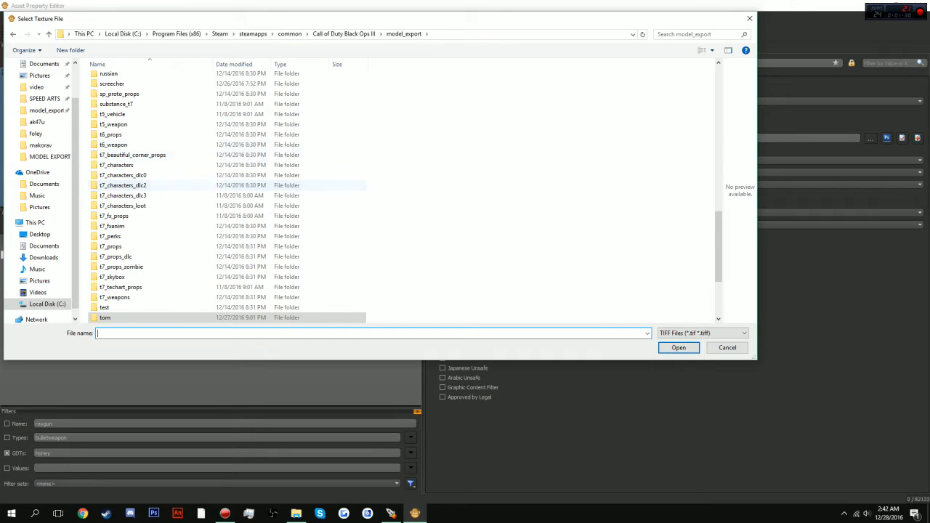
scroll(218, 196, down, 3)
scroll(217, 196, up, 7)
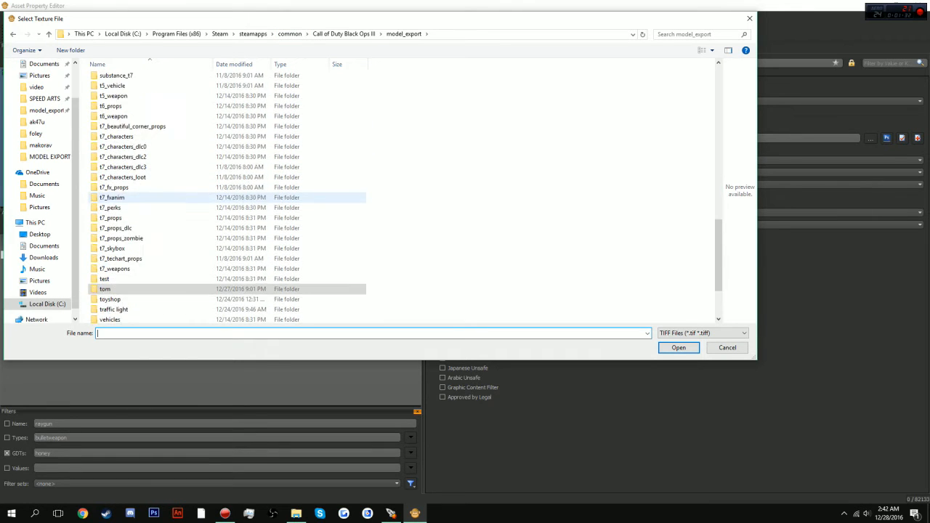
scroll(138, 197, up, 5)
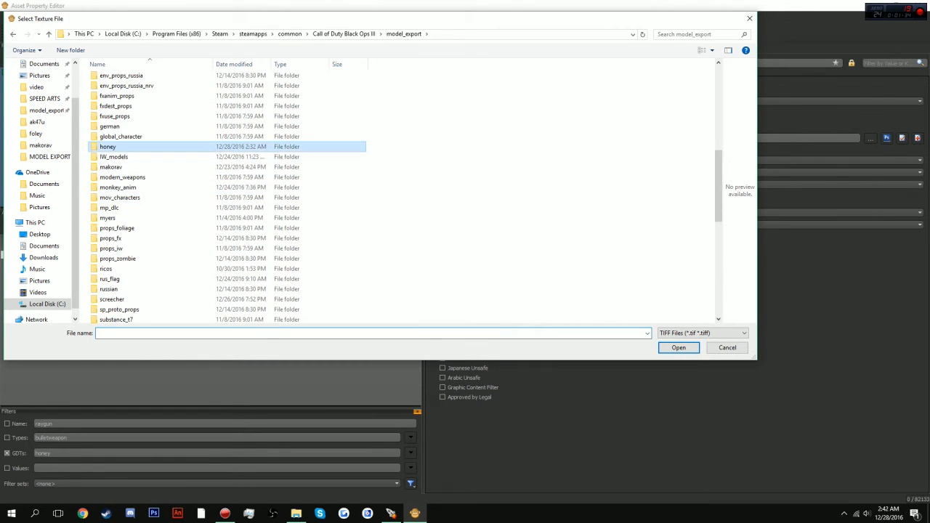
double_click(109, 147)
double_click(109, 78)
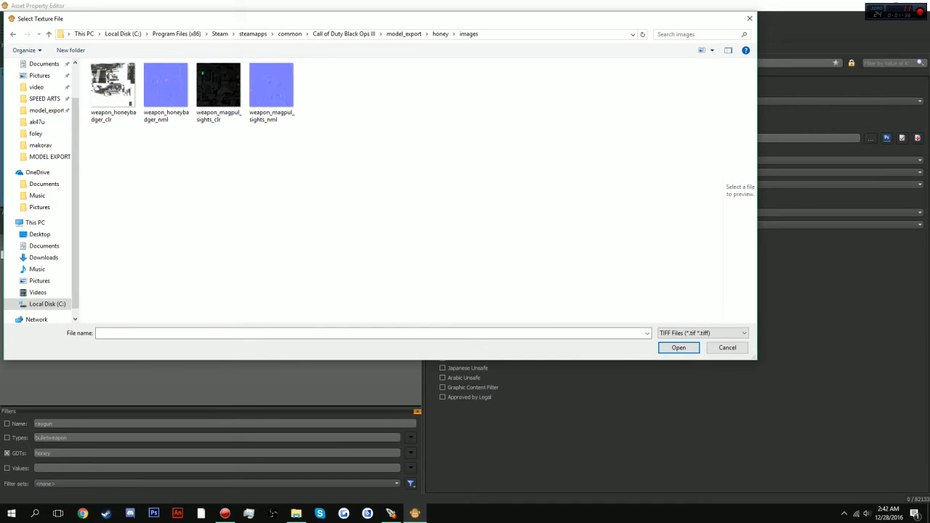
click(113, 87)
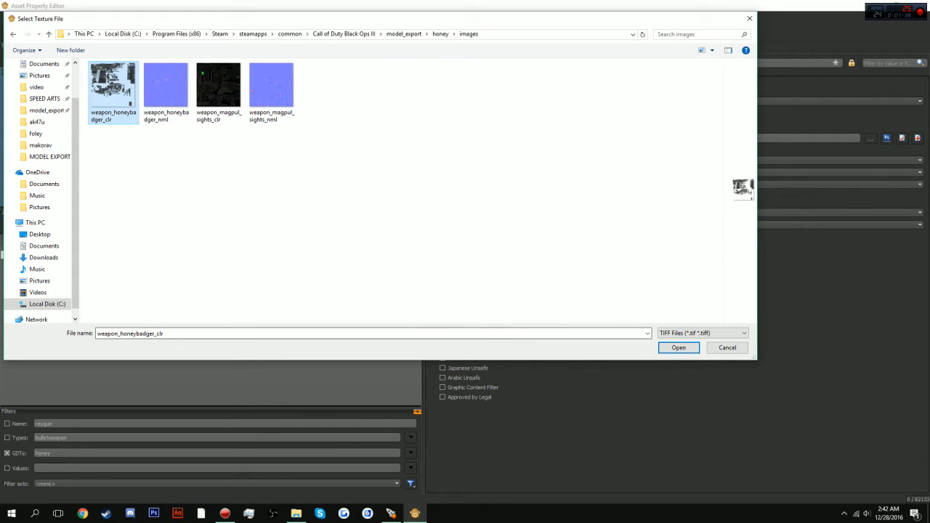
click(678, 348)
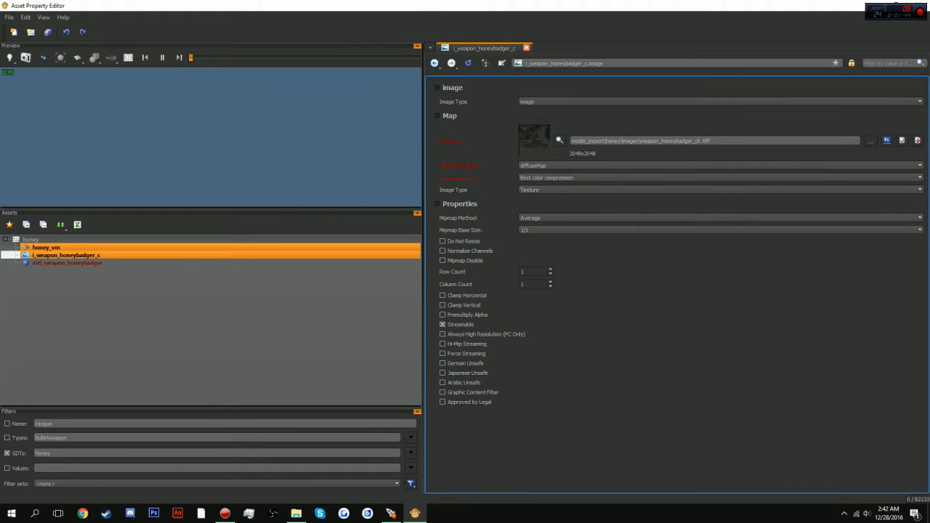
click(46, 247)
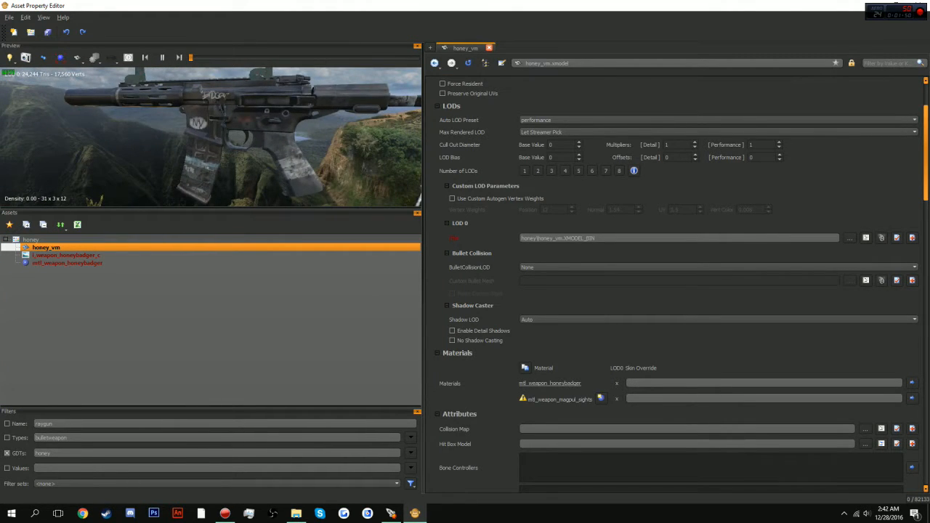
Create a new image asset named i_weapon_honeybadger_n in the honey GDT for the mtl_weapon_honeybadger material's normal map.
key(Down)
key(Down)
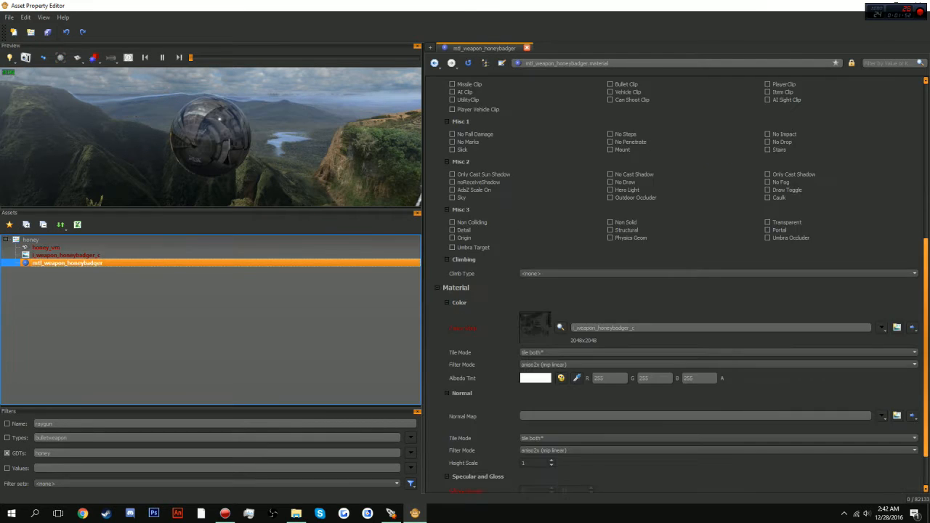
scroll(681, 281, down, 3)
click(912, 363)
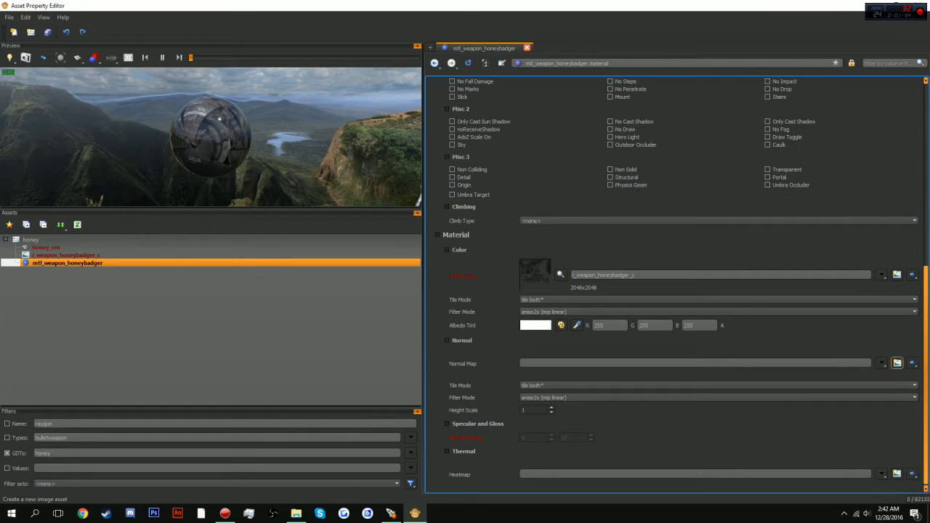
click(521, 276)
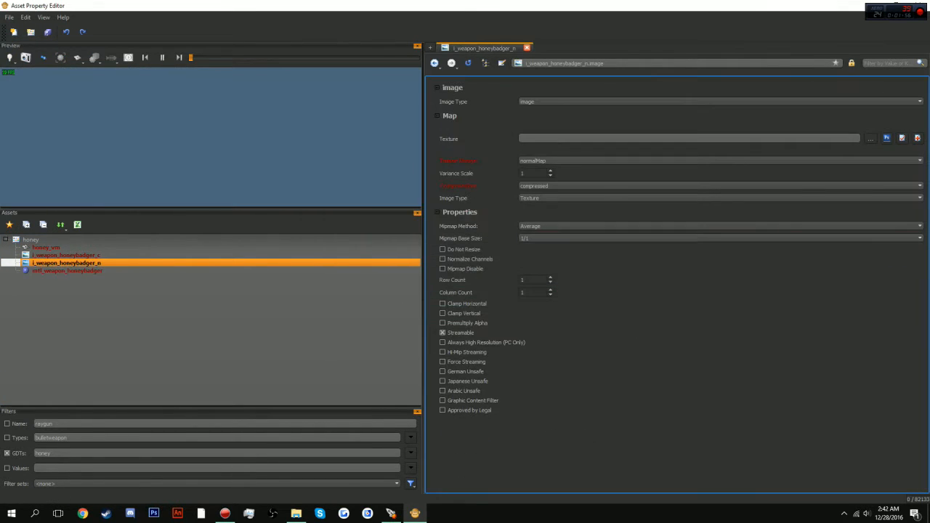
Assign weapon_honeybadger_nml from the honey images folder as the normal image's texture and check the mtl_weapon_honeybadger material.
click(870, 138)
click(166, 86)
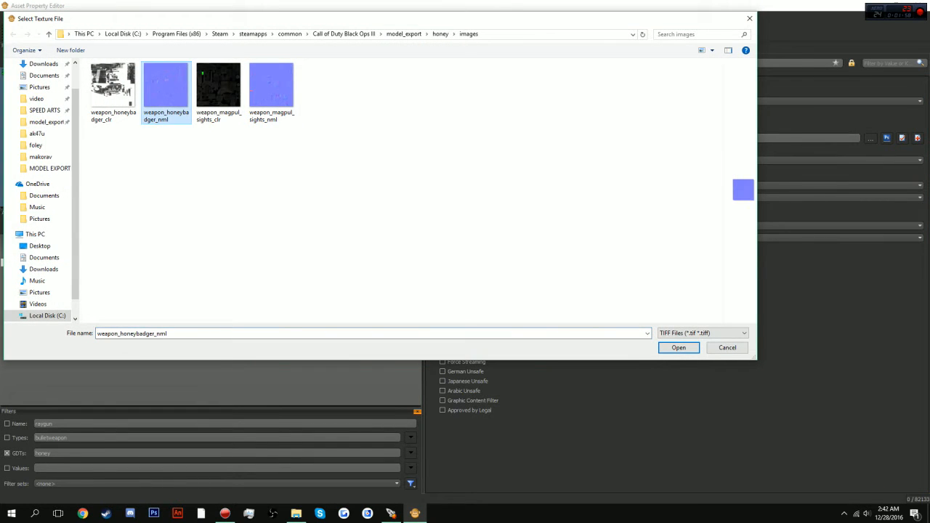
click(678, 347)
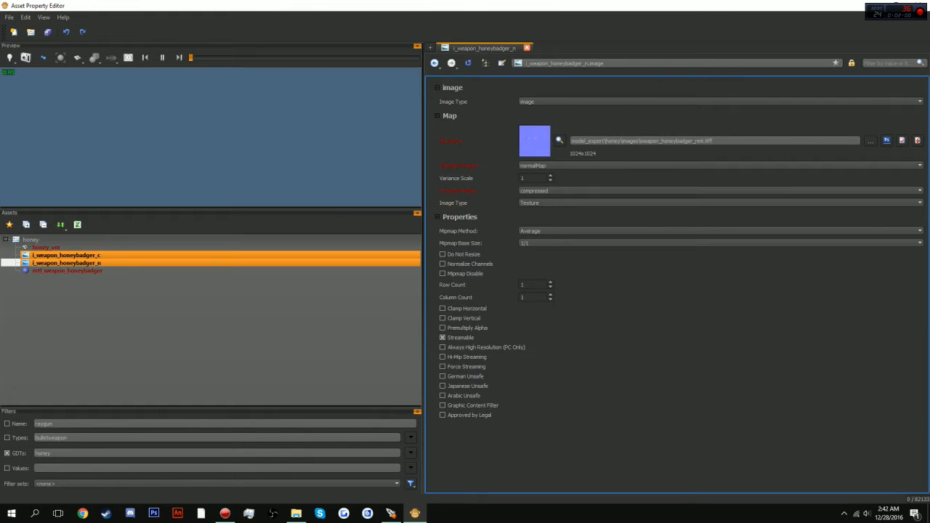
click(46, 247)
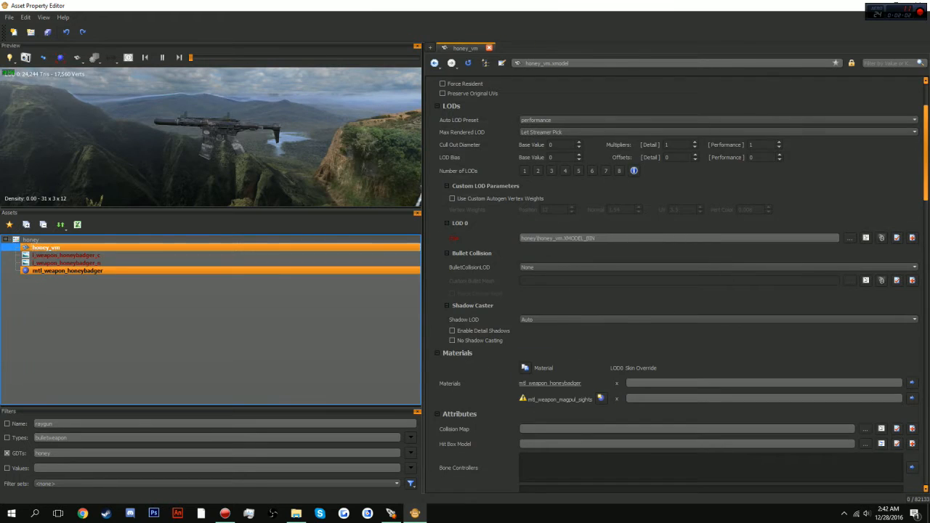
click(67, 270)
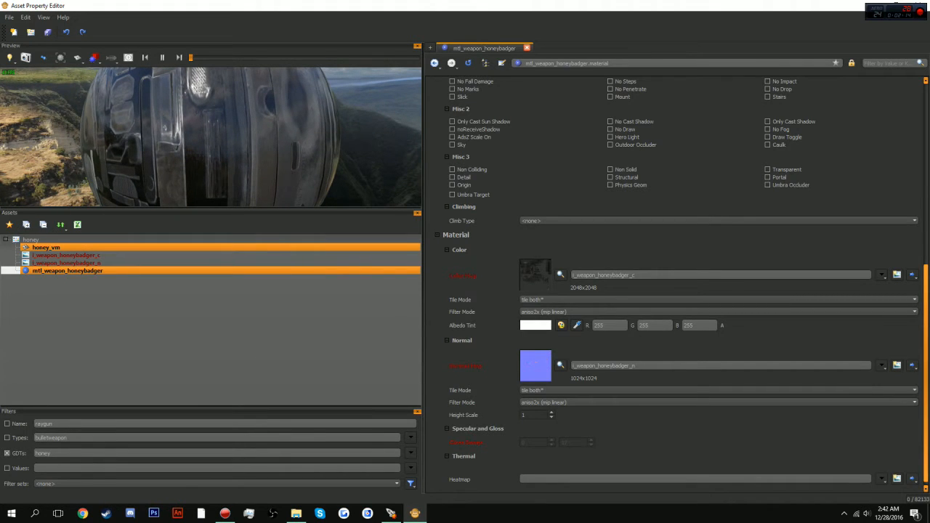
Create the missing mtl_weapon_magpul_sights material from the honey_vm model's material list and set its material type to lit.
click(46, 247)
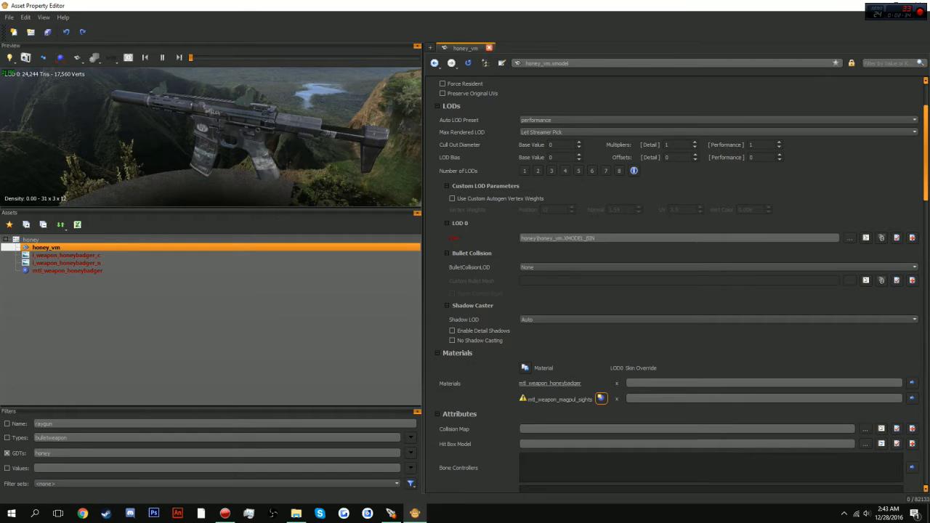
click(601, 398)
click(522, 277)
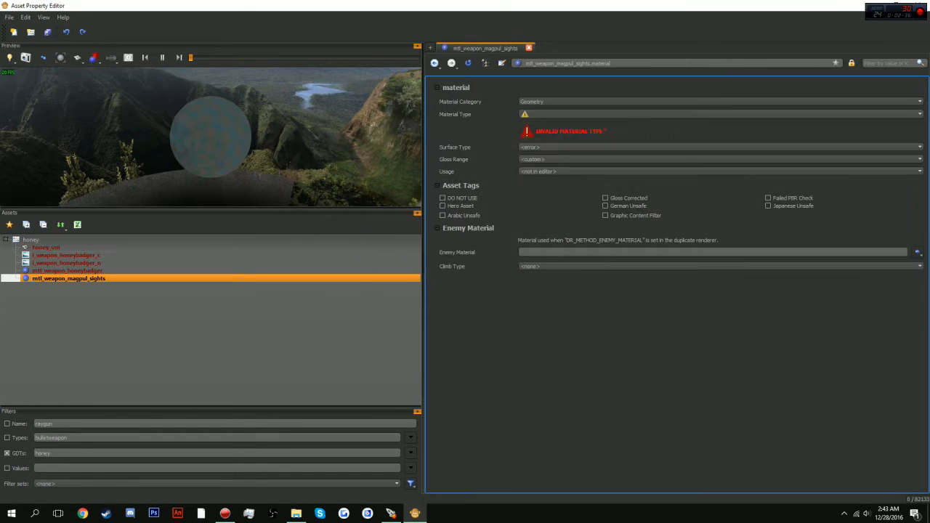
click(654, 114)
key(l)
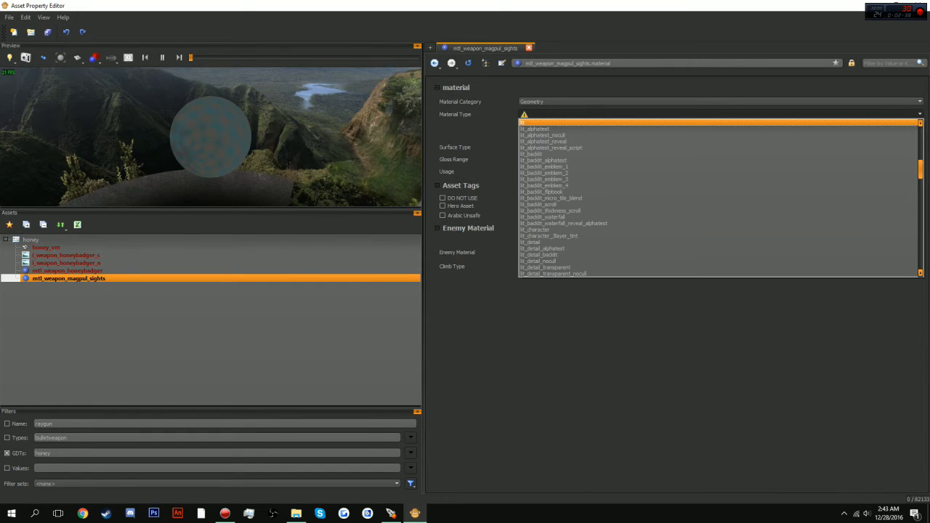
click(654, 122)
Set the mtl_weapon_magpul_sights material's surface type to metal and choose a preset gloss range.
click(654, 127)
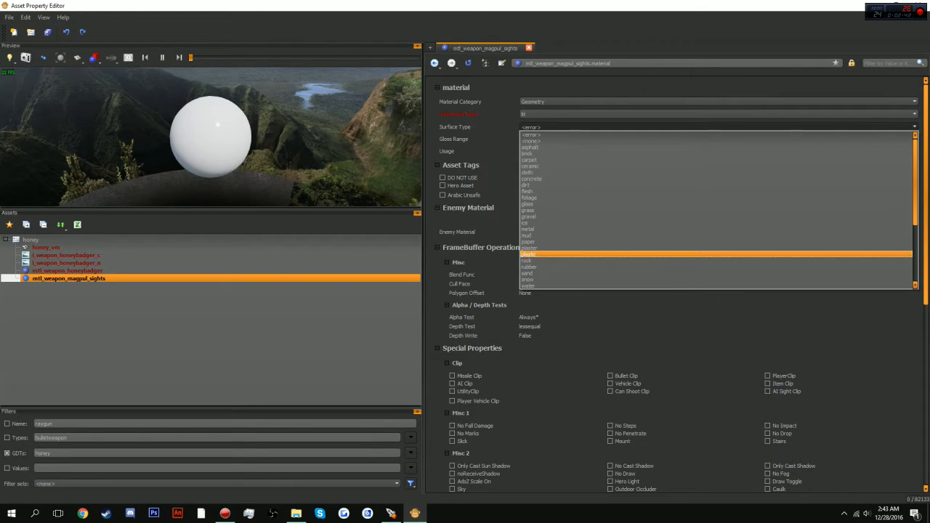
click(654, 228)
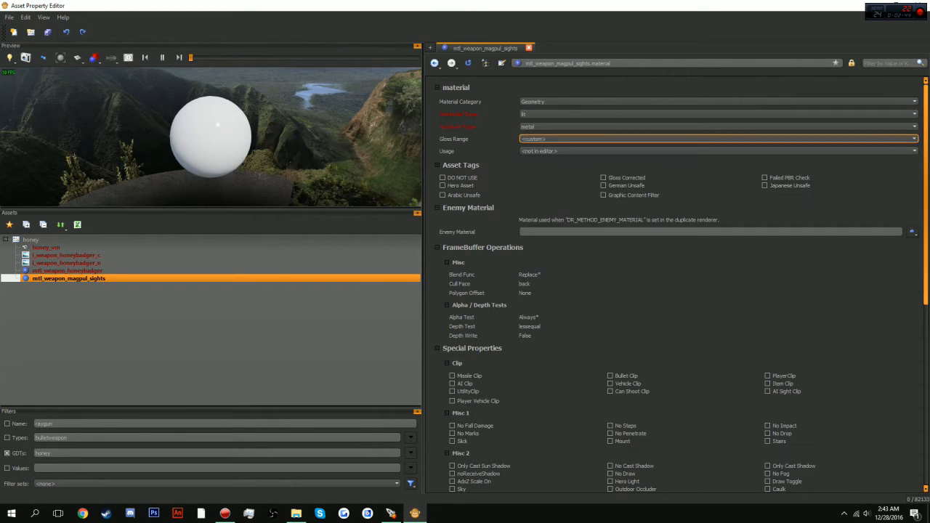
click(654, 139)
click(653, 240)
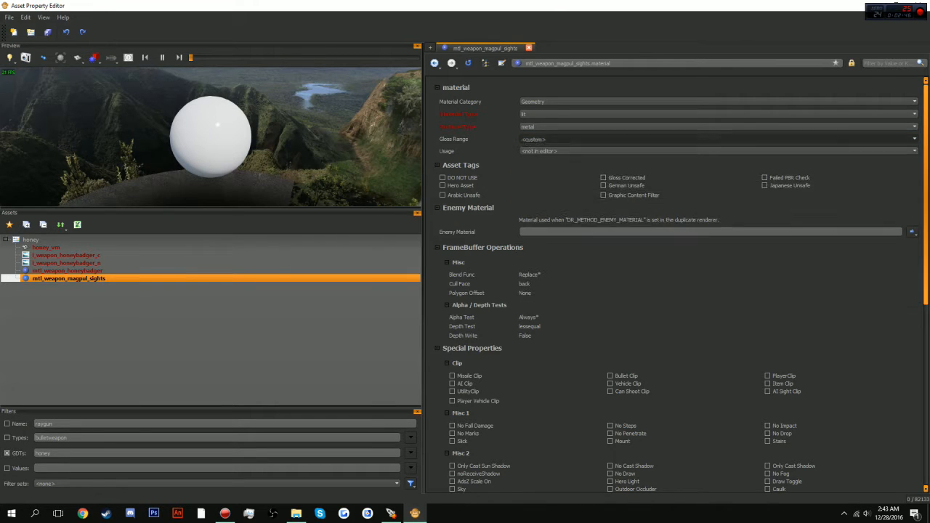
Create a new image asset named i_weapon_magpul_sights_c for the mtl_weapon_magpul_sights material's color map.
scroll(676, 283, down, 5)
scroll(675, 284, down, 5)
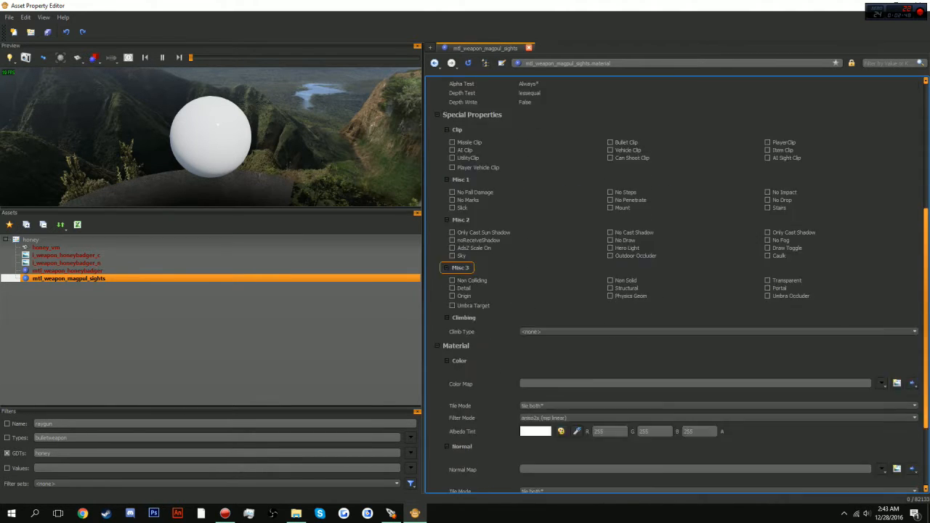
click(897, 295)
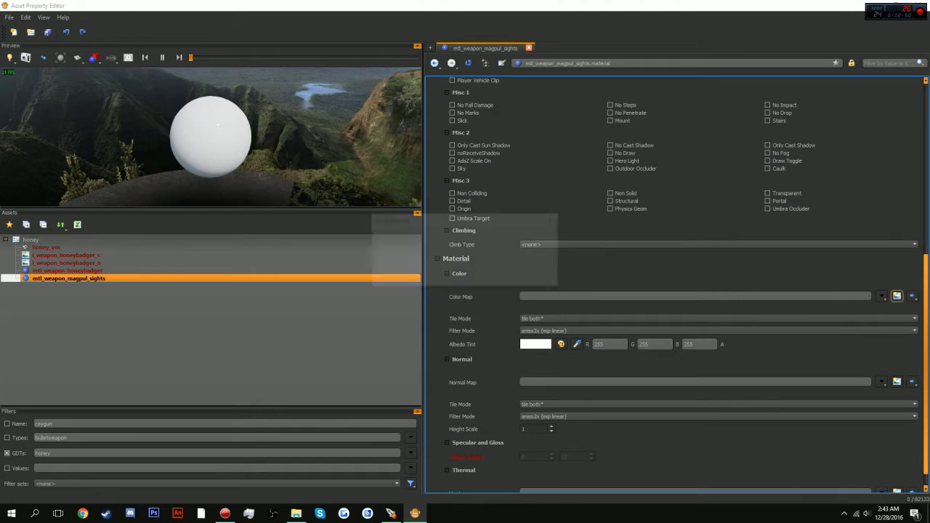
key(Return)
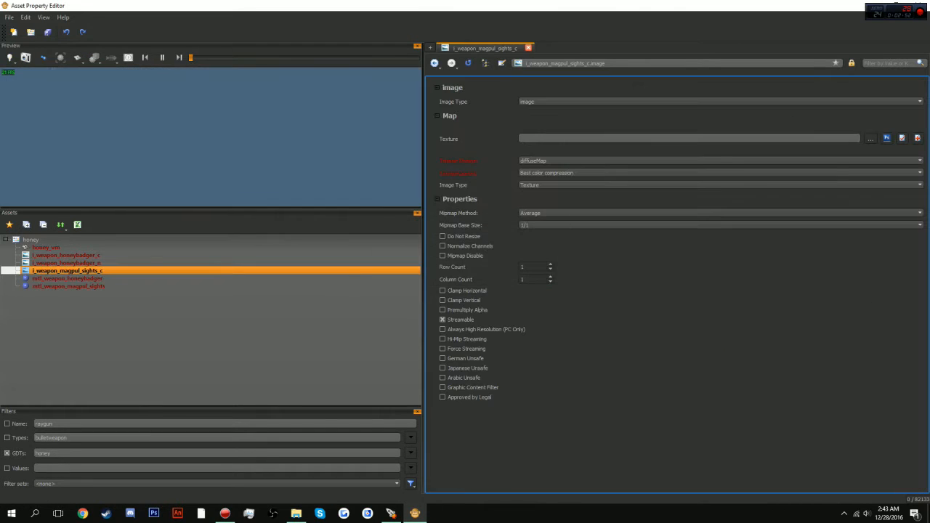
Assign weapon_magpul_sights_clr from the honey images folder as the sights color image's texture.
click(870, 138)
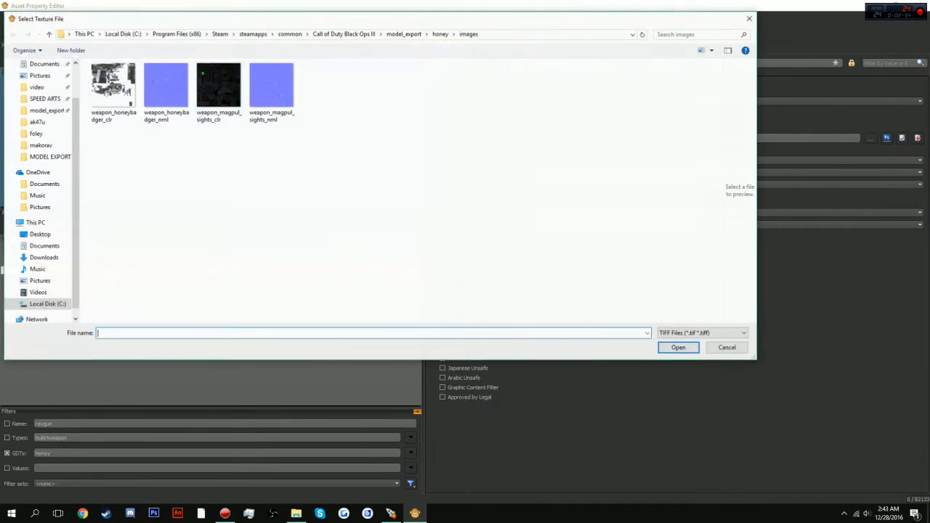
drag(218, 91, 742, 190)
click(677, 347)
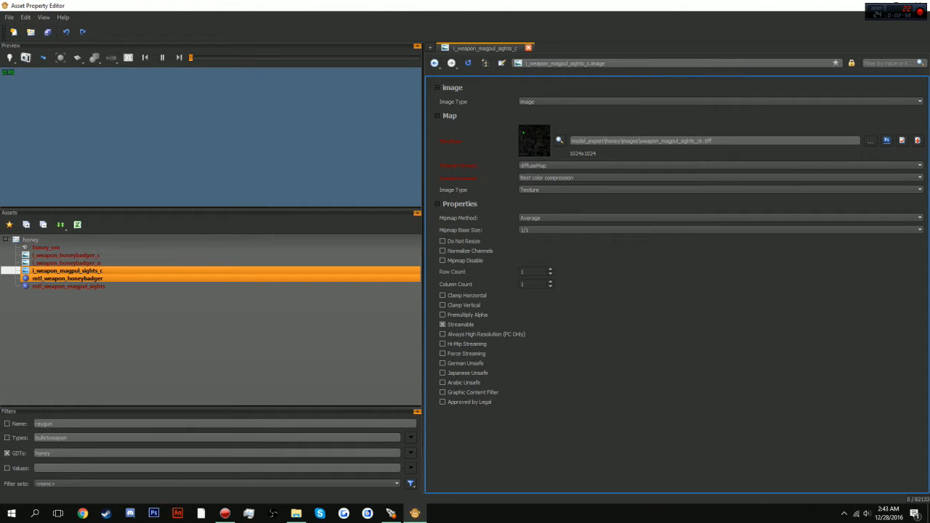
Create a new image asset named i_weapon_magpul_sights_n in the honey GDT for the mtl_weapon_magpul_sights material's normal map.
click(69, 285)
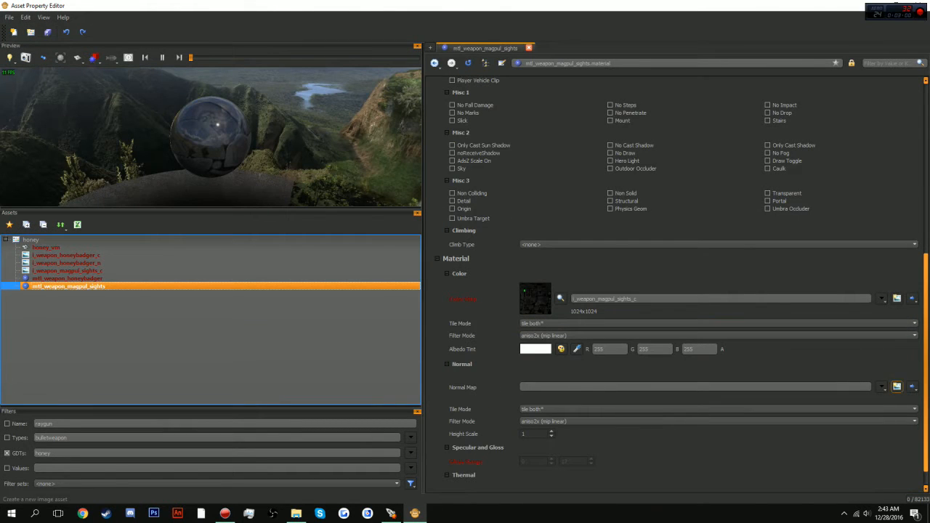
click(896, 386)
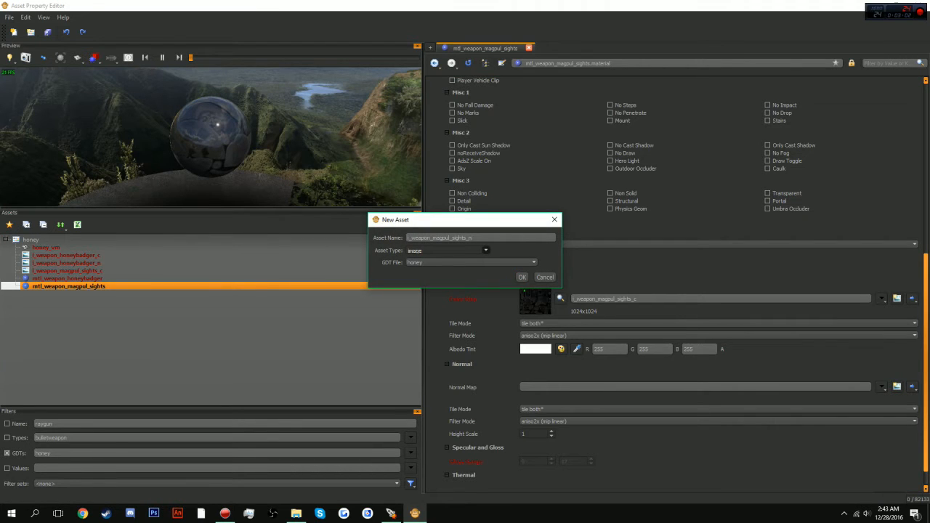
key(Return)
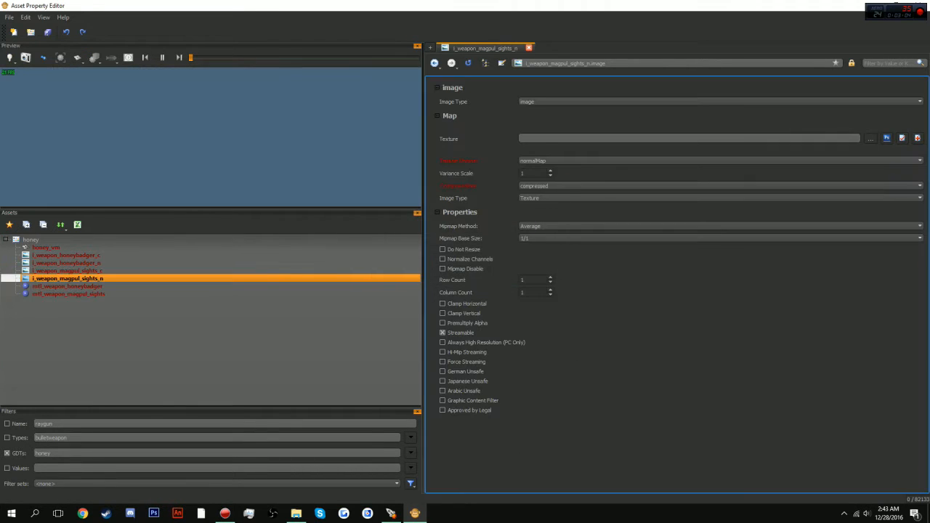
Assign weapon_magpul_sights_nml as the sights normal image's texture and inspect the mtl_weapon_magpul_sights material in the preview.
click(870, 139)
double_click(272, 86)
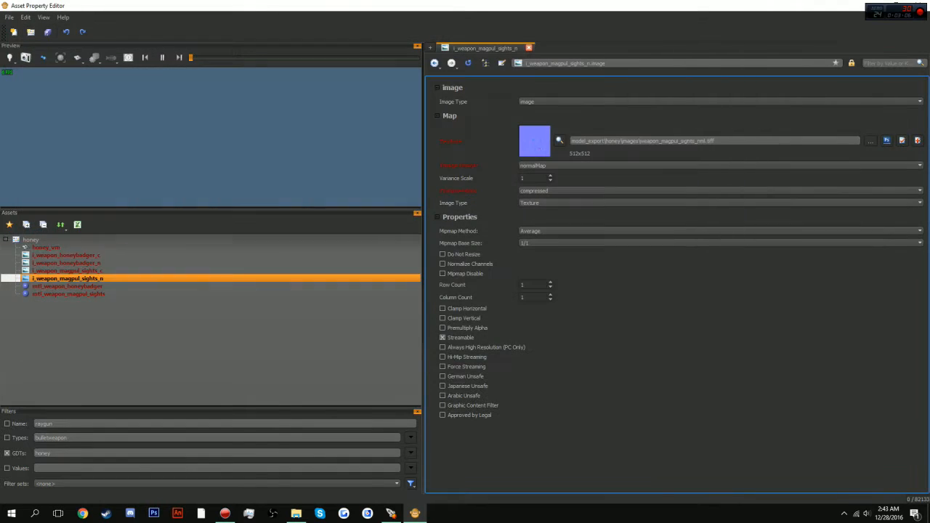
key(Down)
key(Down)
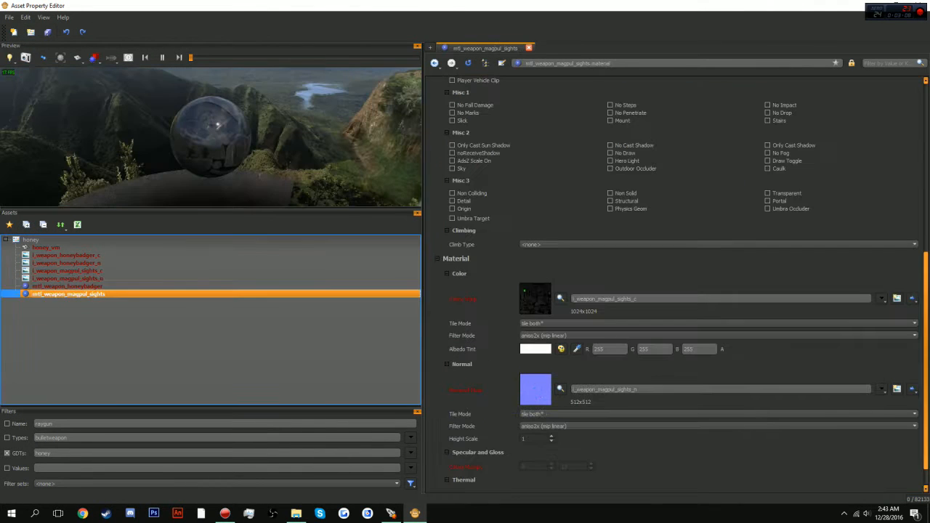
scroll(211, 138, up, 5)
drag(210, 138, 283, 102)
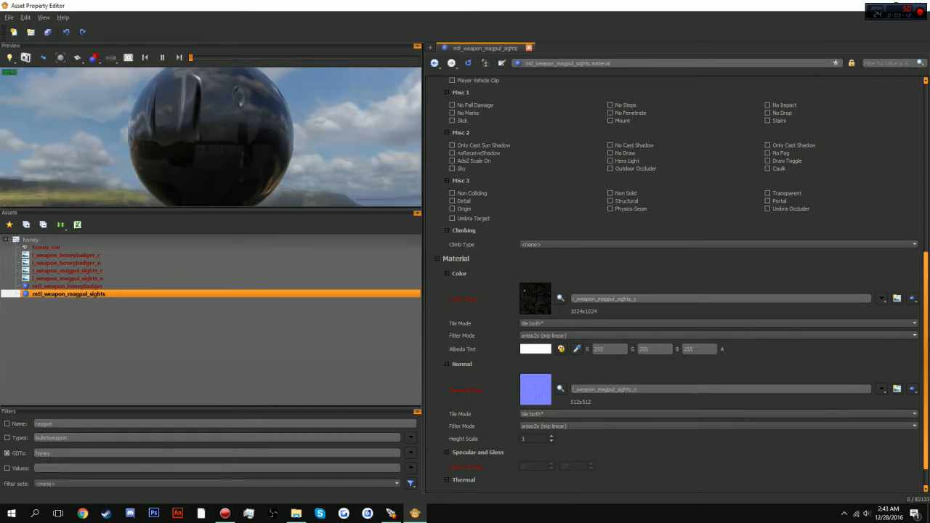
Return to the honey_vm model and switch the preview lighting to Night.
key(Up)
key(Up)
key(Up)
key(Up)
key(Up)
key(Up)
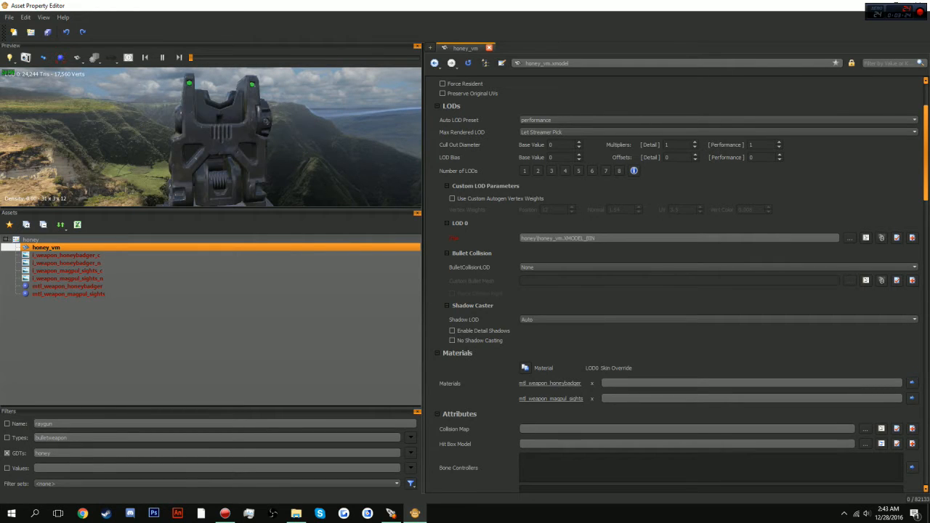
click(10, 57)
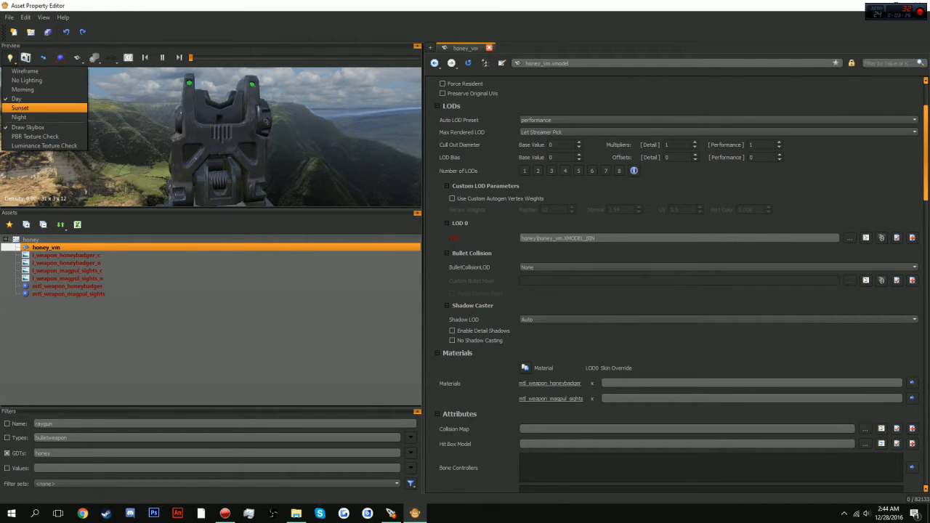
click(19, 117)
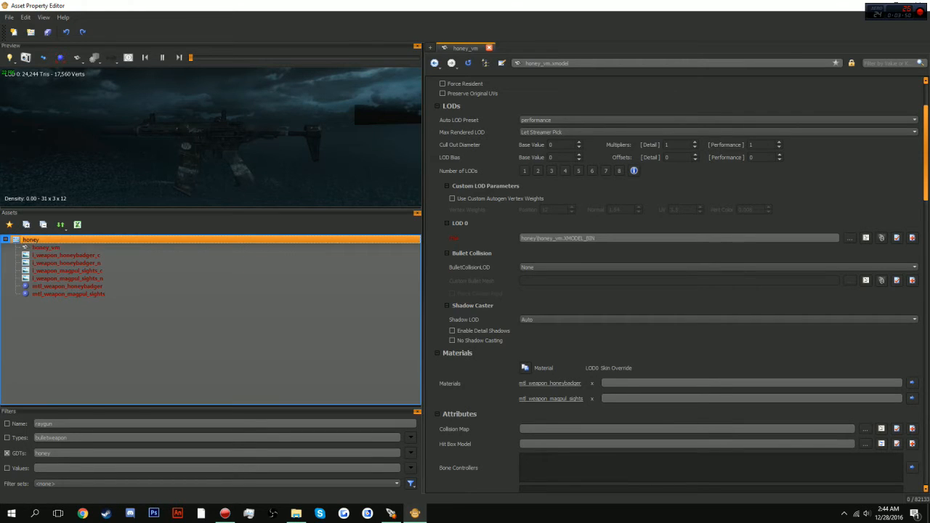
Create a new asset of type xmodel named honey_wm in the honey GDT.
right_click(27, 241)
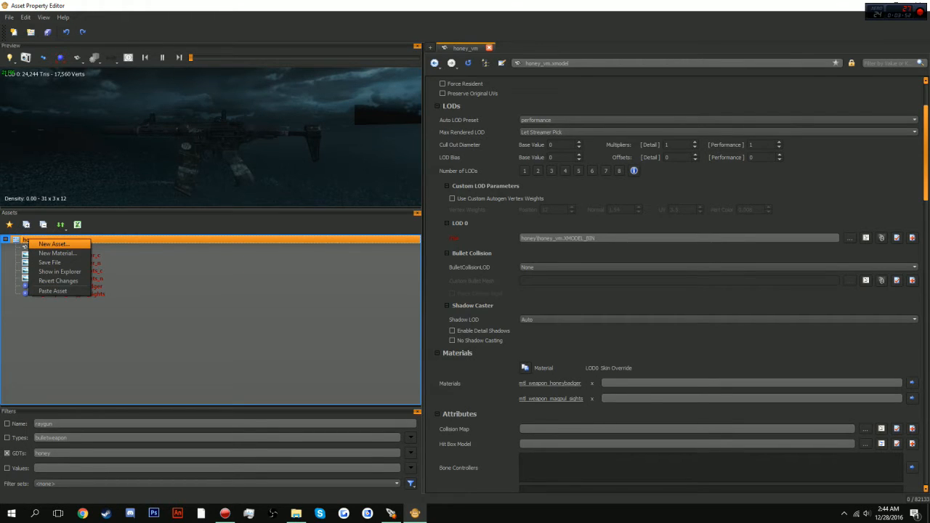
click(54, 244)
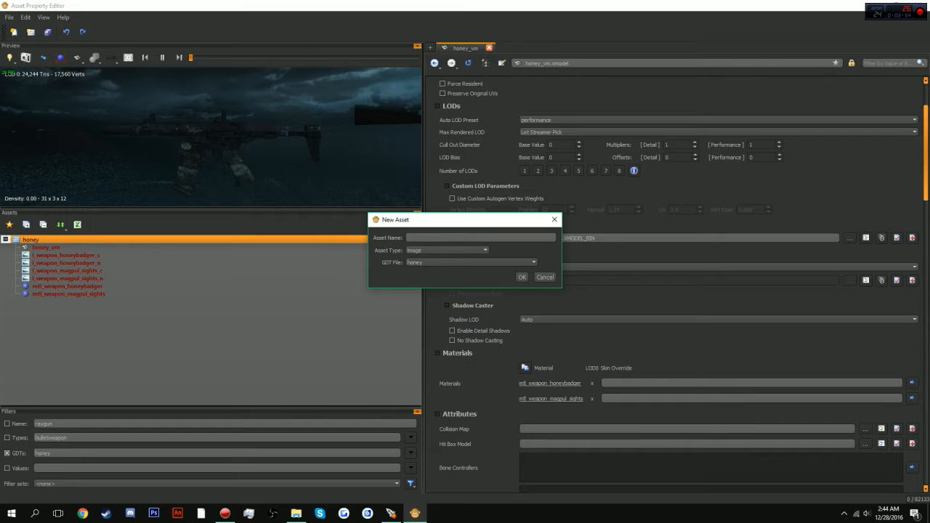
click(448, 251)
scroll(440, 314, down, 10)
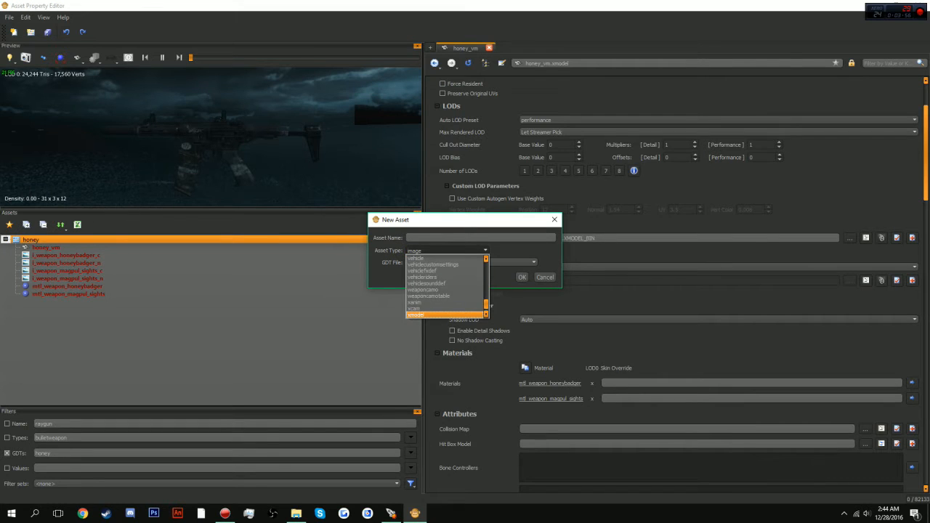
click(436, 315)
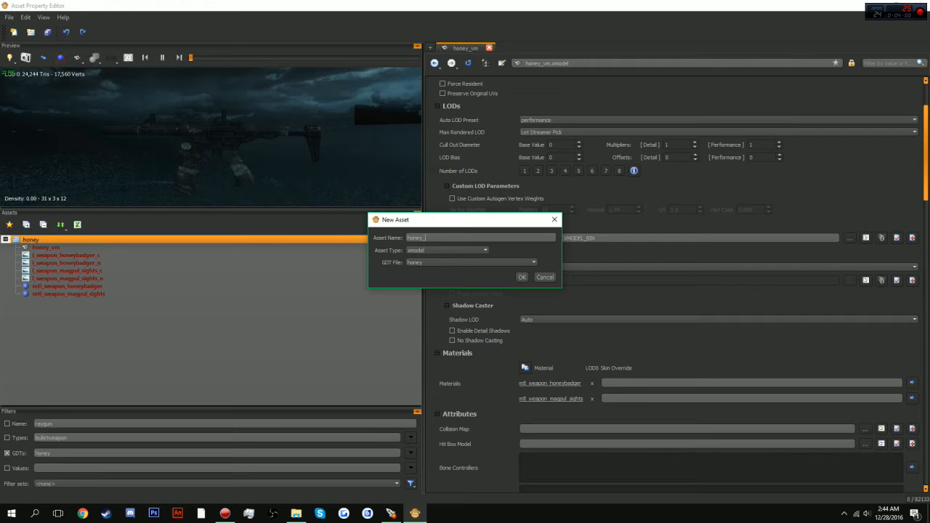
key(Return)
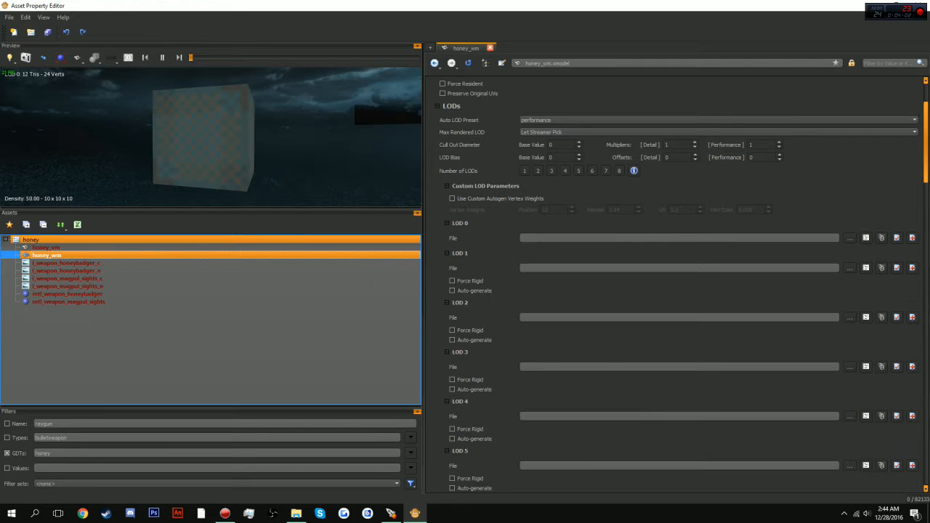
Assign honey_wm.XMODEL_BIN from the honey folder in model_export as the LOD 0 file of the honey_wm model.
click(849, 237)
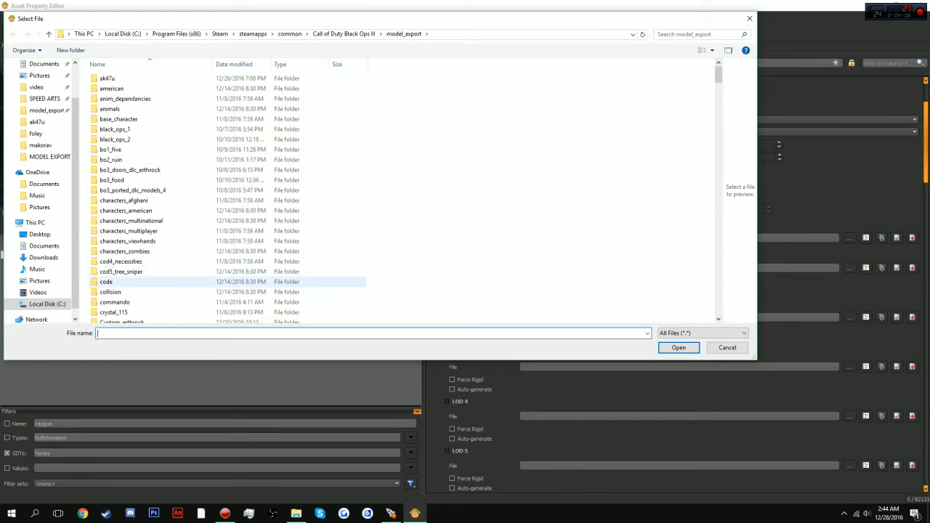
scroll(146, 276, down, 3)
scroll(120, 178, down, 5)
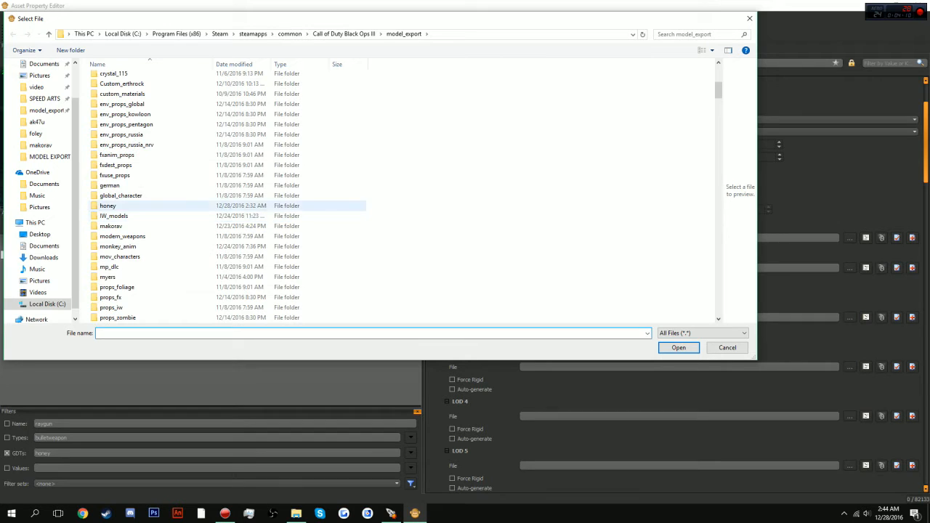
double_click(107, 205)
double_click(131, 109)
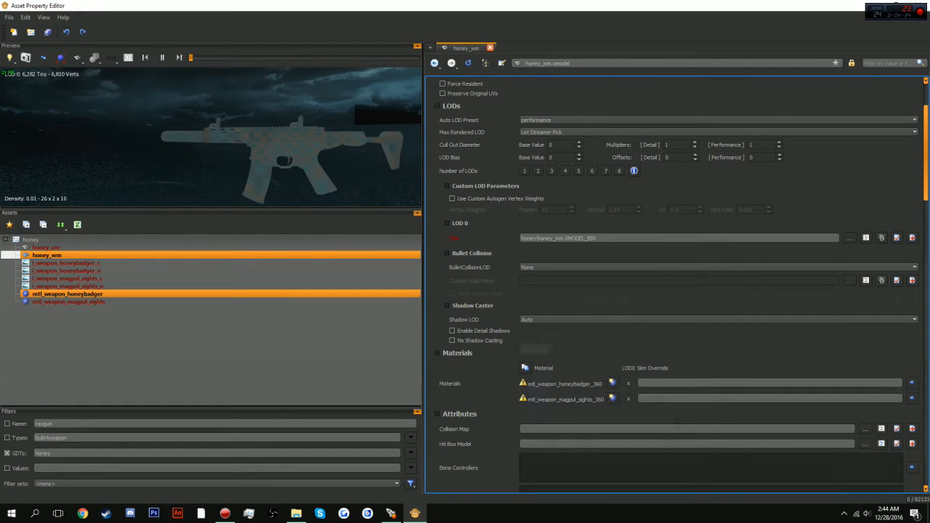
Override honey_wm's mtl_weapon_honeybadger_360 material with mtl_weapon_honeybadger for LOD 0 and check it in the preview.
right_click(82, 293)
click(114, 383)
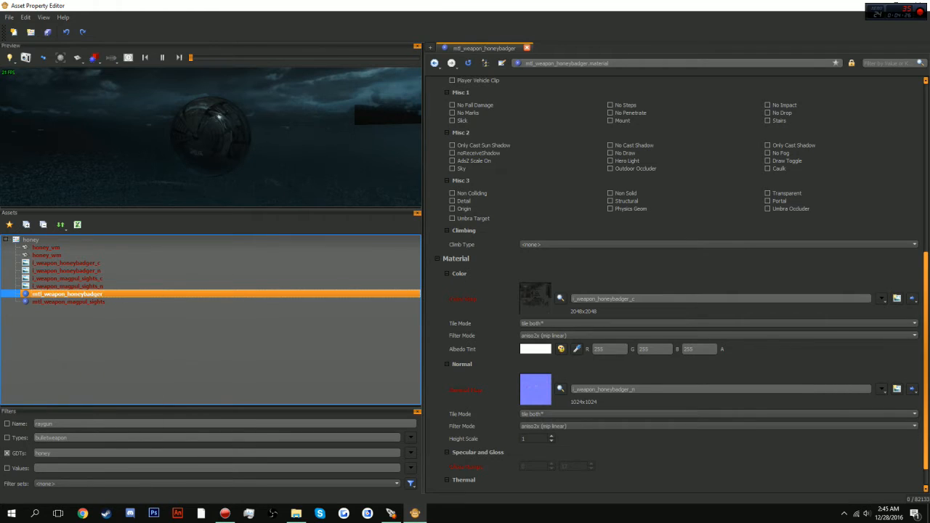
click(46, 255)
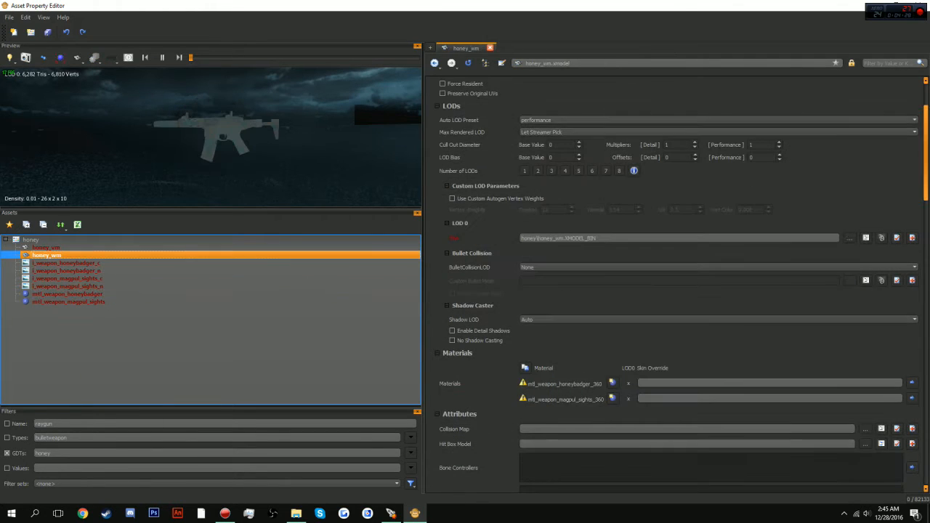
click(651, 383)
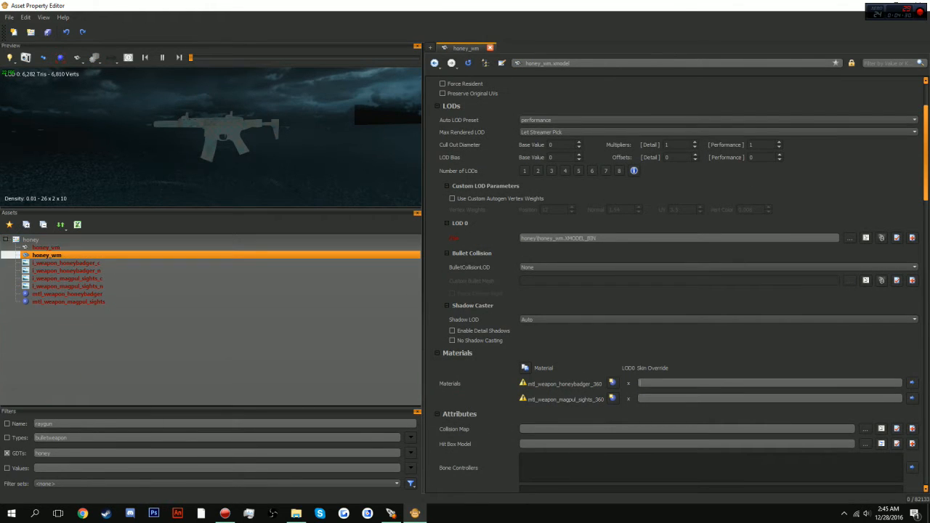
key(ctrl+v)
key(Return)
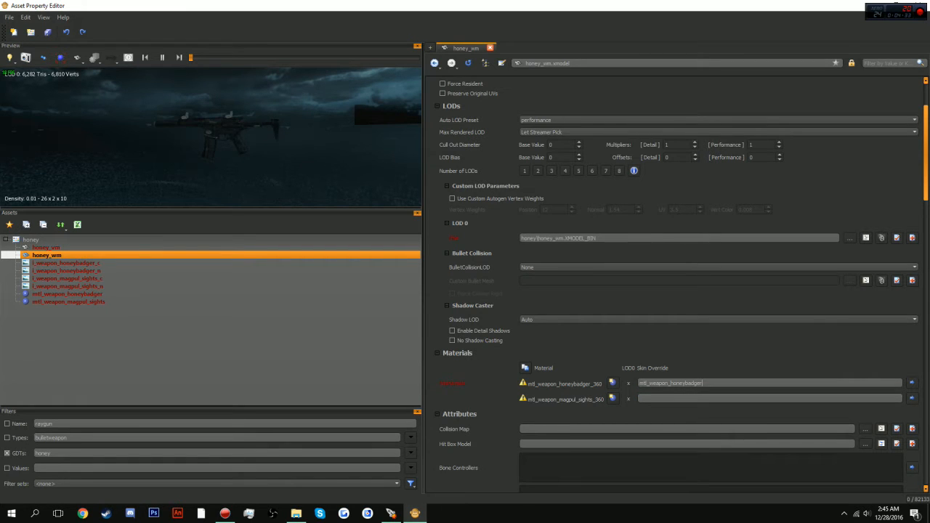
scroll(179, 73, up, 5)
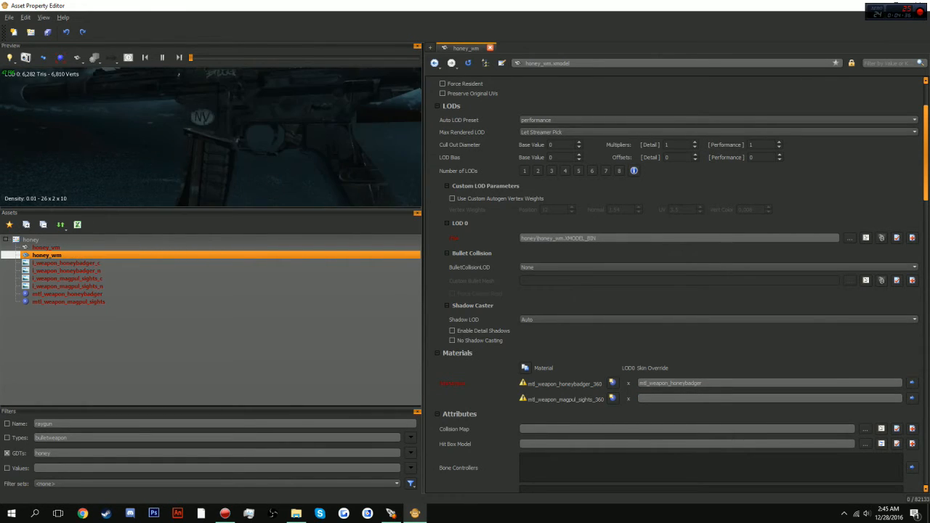
mouse_move(178, 74)
mouse_down()
mouse_move(236, 138)
mouse_move(177, 72)
mouse_up()
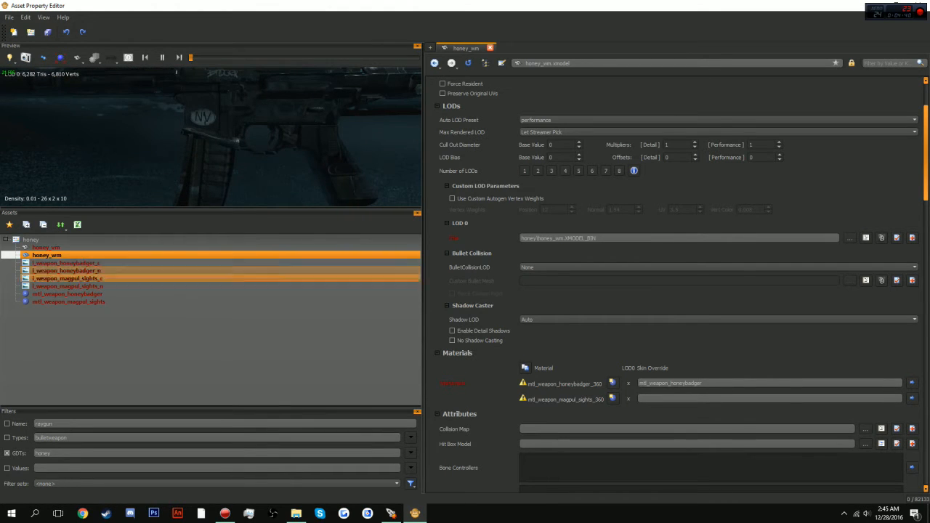
Override honey_wm's mtl_weapon_magpul_sights_360 material with mtl_weapon_magpul_sights for LOD 0.
click(65, 301)
right_click(82, 301)
click(105, 391)
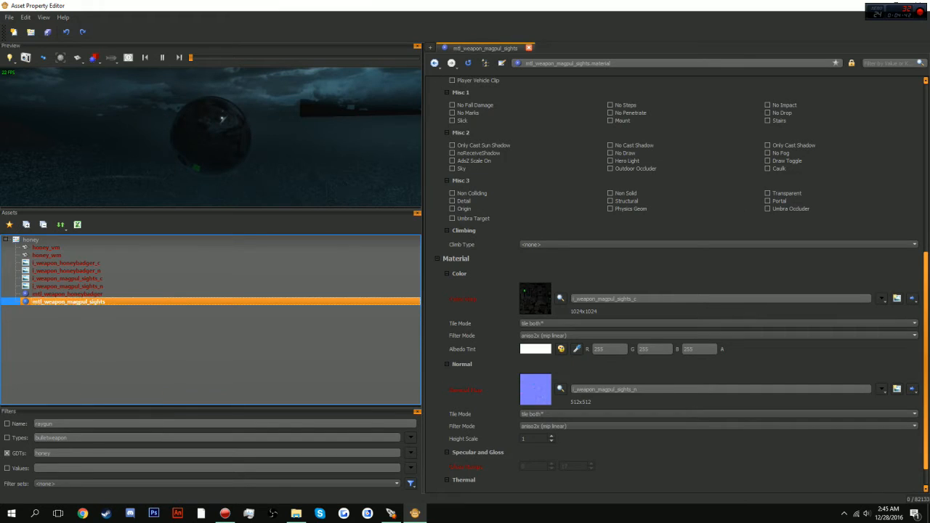
click(54, 255)
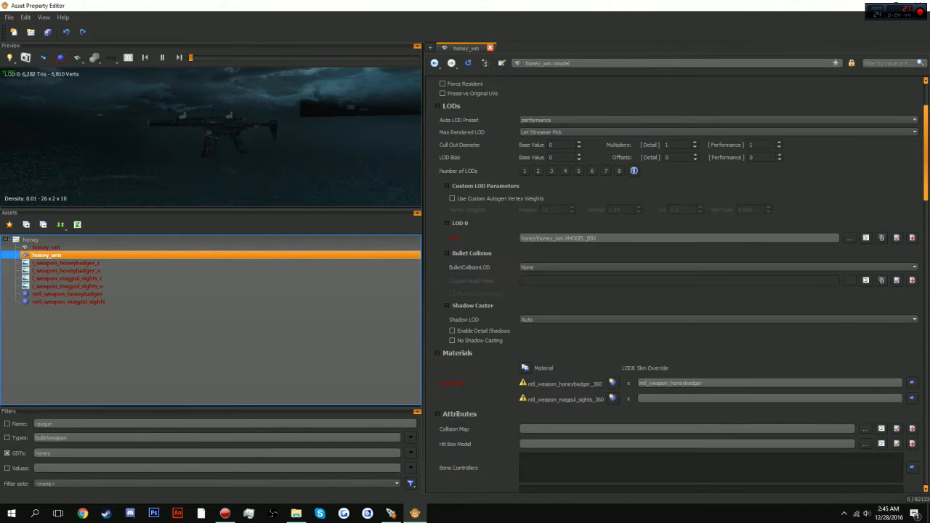
click(640, 398)
key(ctrl+v)
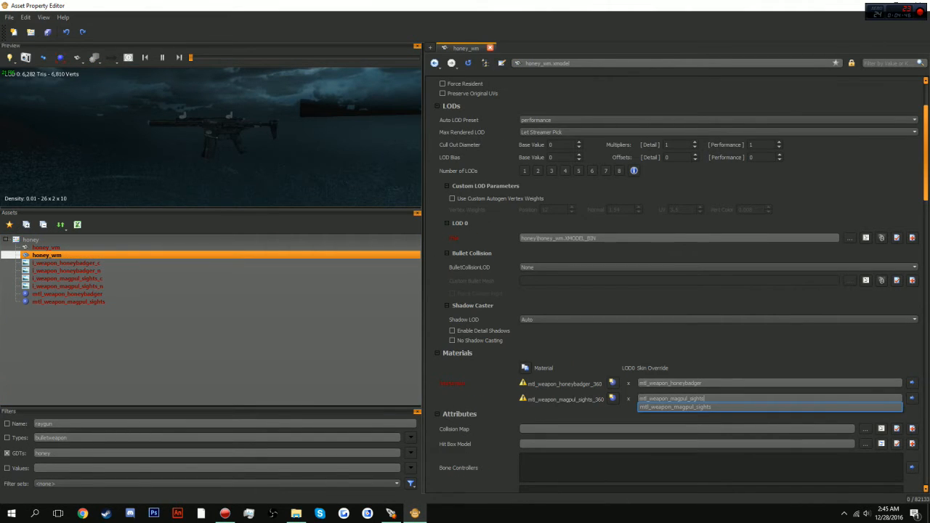
key(Return)
Switch the preview lighting to Day and examine the textured honey_wm model up close and from several angles.
click(9, 58)
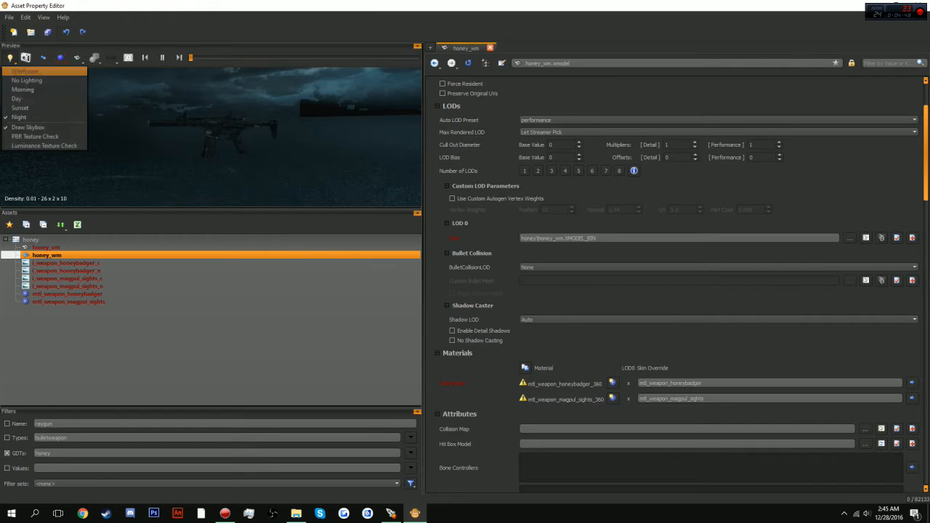
click(36, 98)
drag(240, 123, 312, 134)
scroll(196, 156, up, 4)
scroll(174, 145, up, 4)
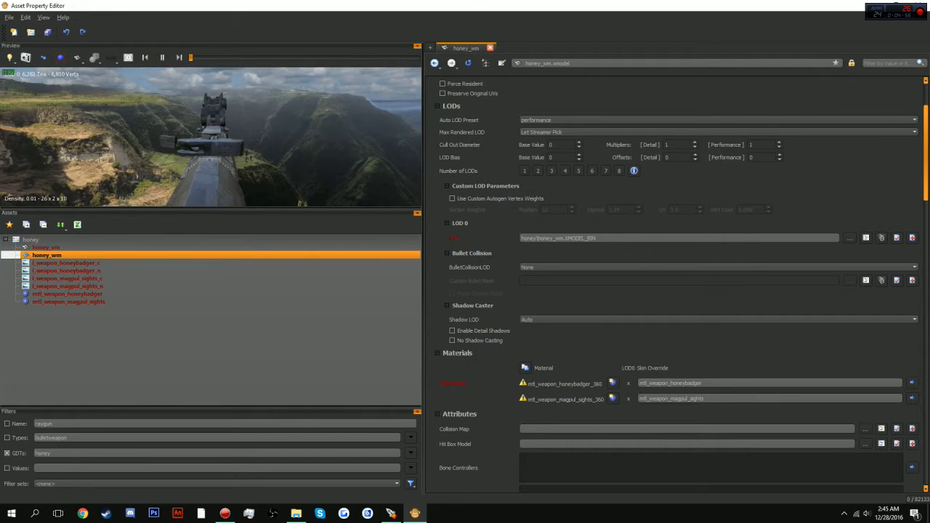
scroll(236, 120, down, 4)
drag(210, 146, 268, 144)
middle_drag(218, 109, 238, 196)
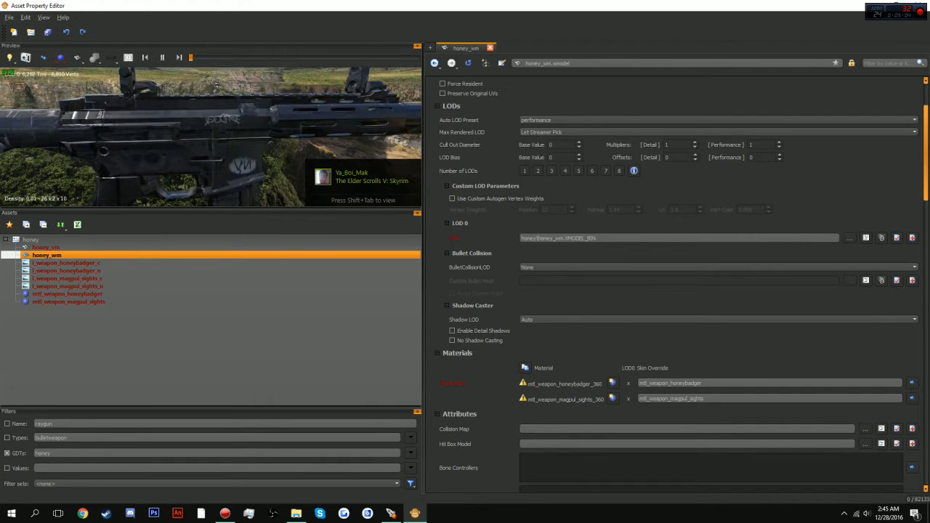
drag(196, 127, 272, 138)
scroll(211, 137, down, 3)
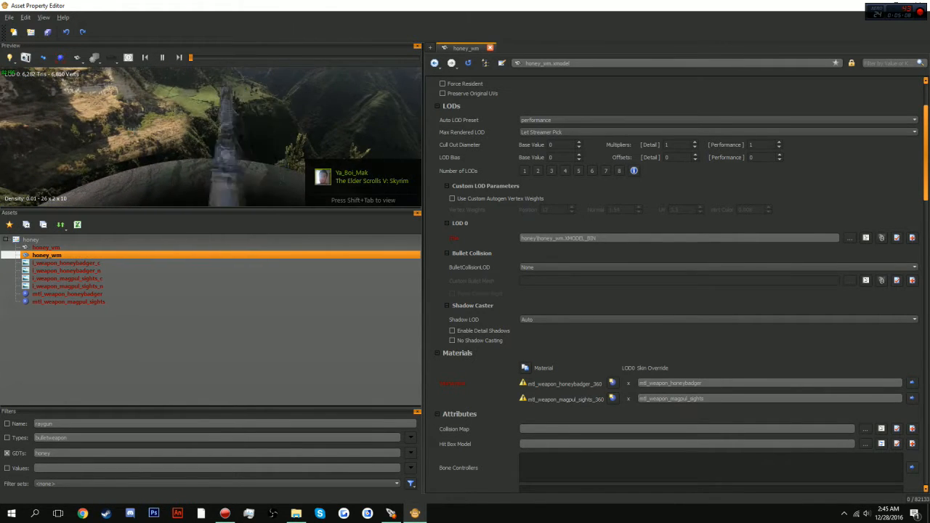
drag(210, 137, 283, 131)
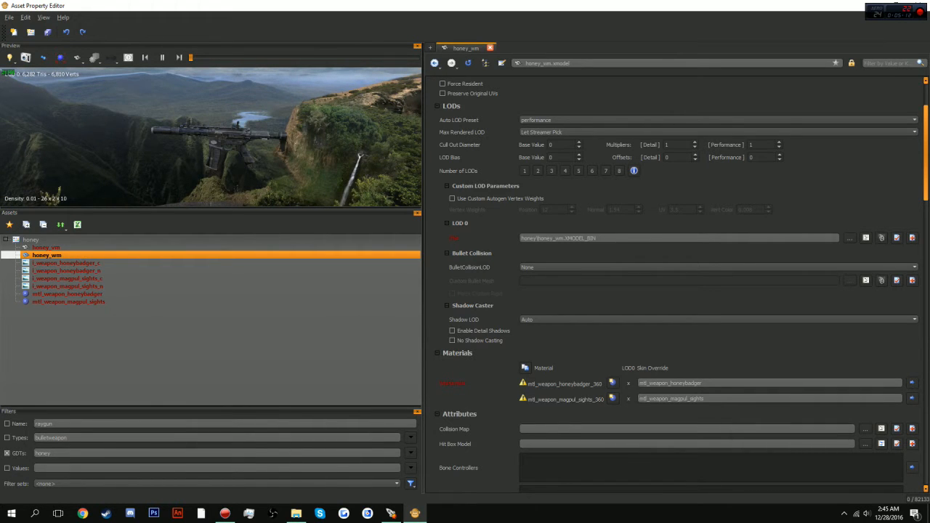
drag(211, 137, 297, 127)
middle_drag(211, 136, 217, 178)
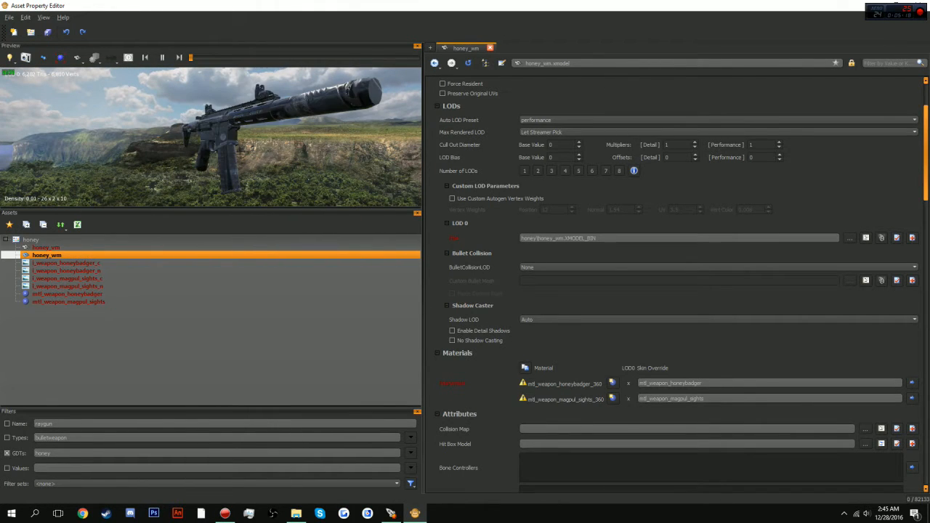
right_click(33, 254)
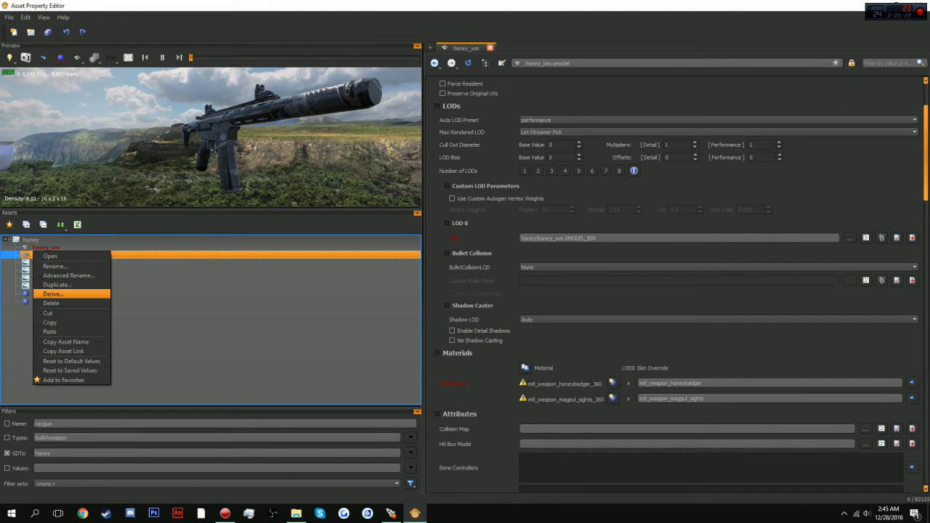
click(53, 302)
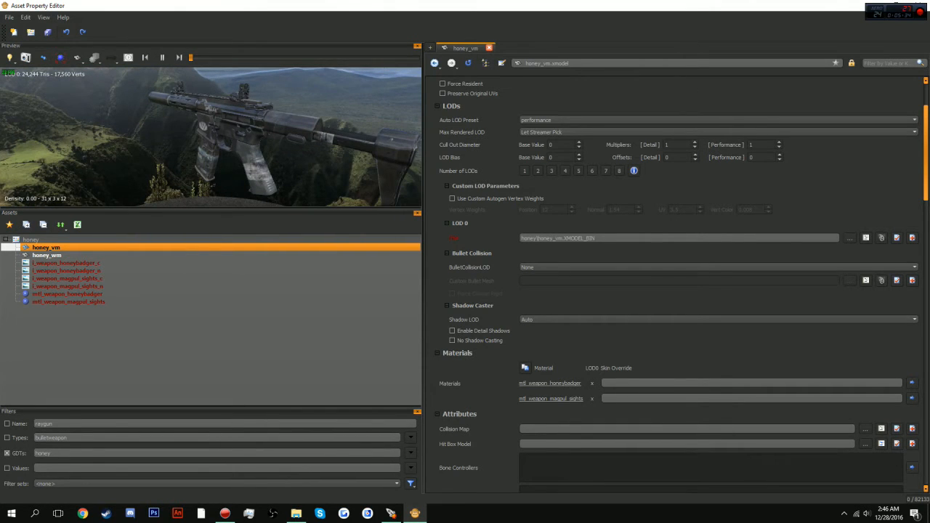
Set the honey_vm model's bullet collision LOD to LOD0 and its type to animated.
click(718, 267)
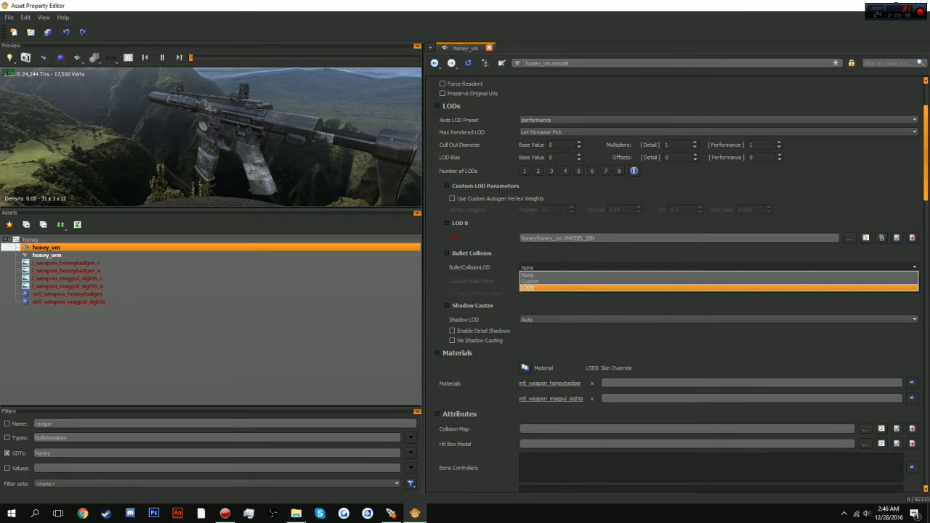
click(718, 278)
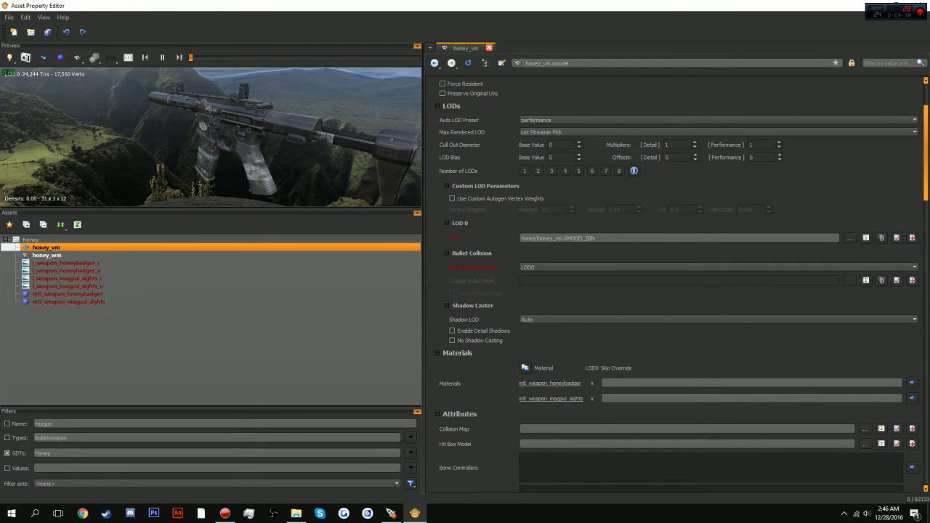
scroll(675, 283, up, 3)
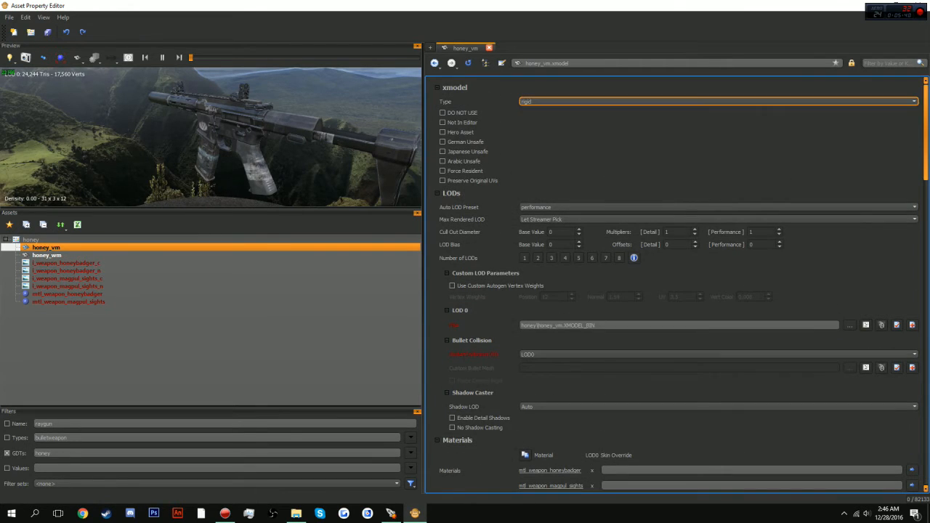
click(537, 102)
click(538, 116)
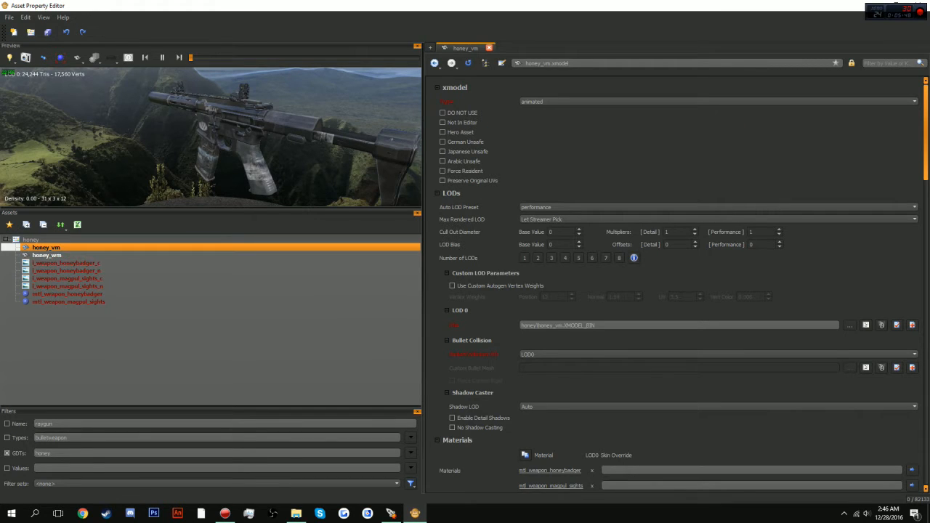
Create a new asset of type xmodel named honey_base in the honey GDT.
click(30, 239)
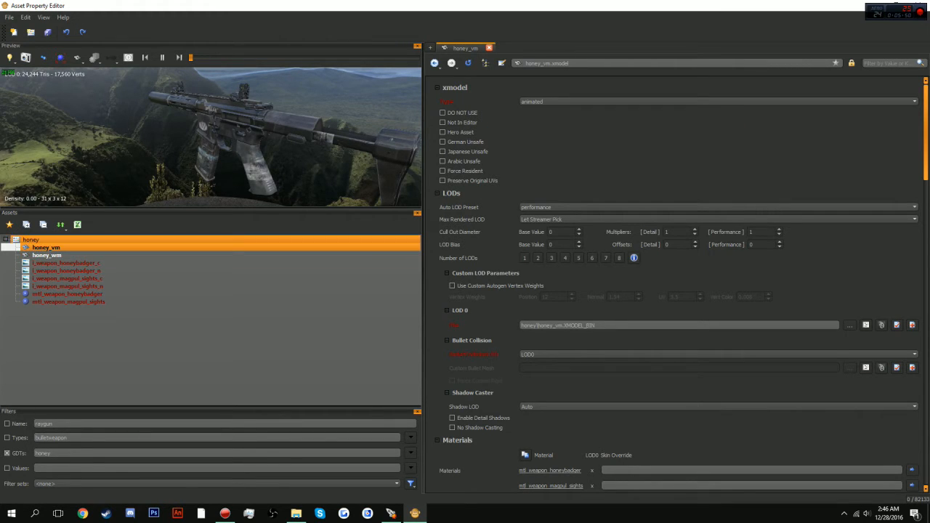
right_click(41, 240)
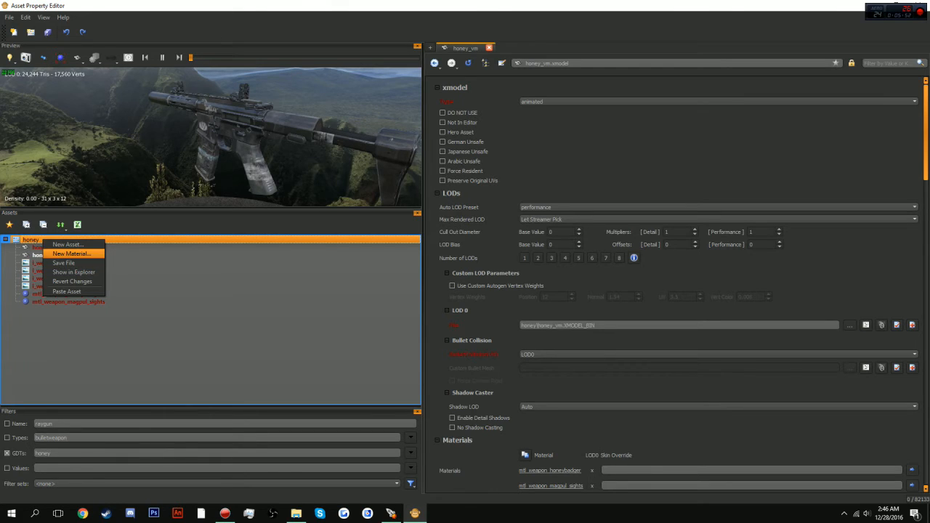
click(67, 244)
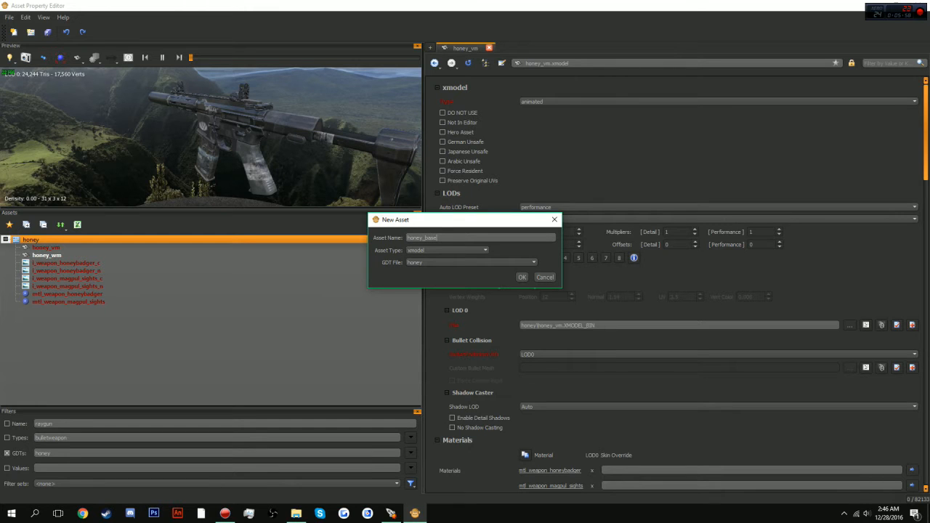
key(Return)
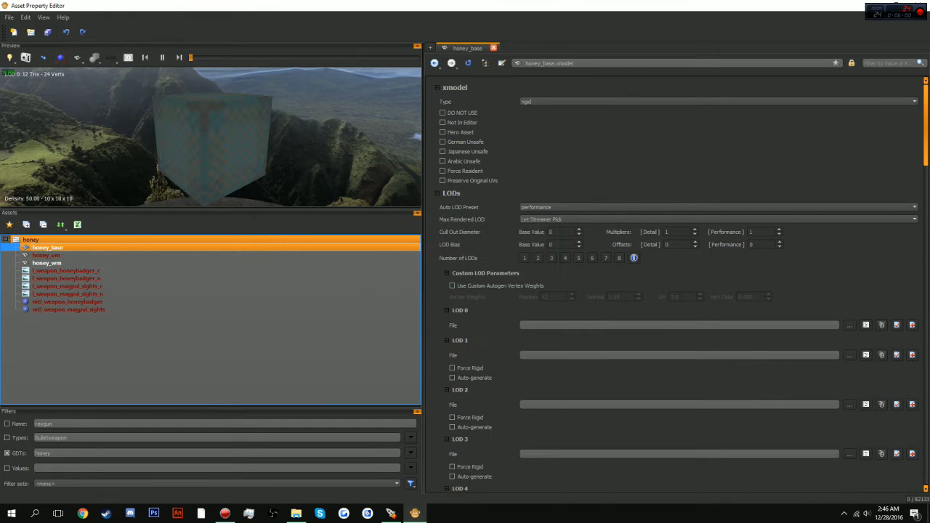
Assign honey_base.XMODEL_BIN from the honey folder in model_export as the LOD 0 file of the honey_base model.
click(850, 325)
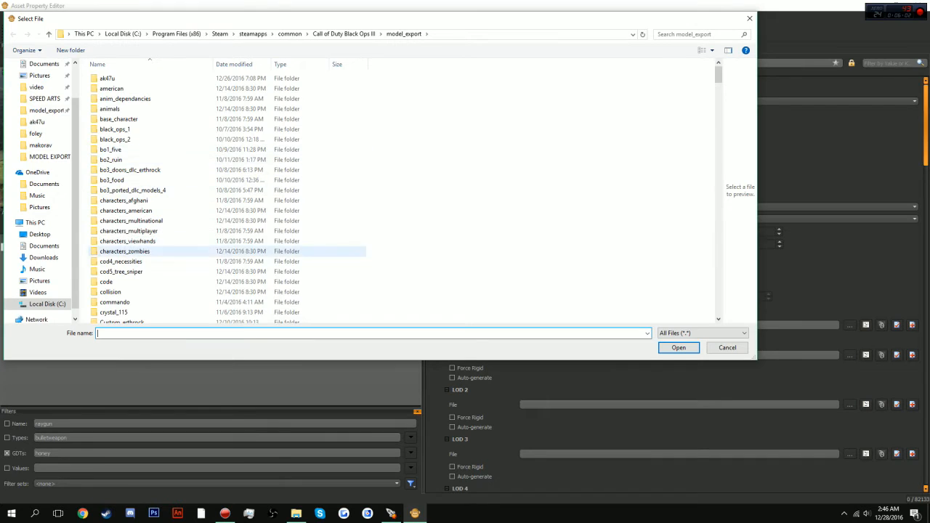
scroll(127, 261, down, 6)
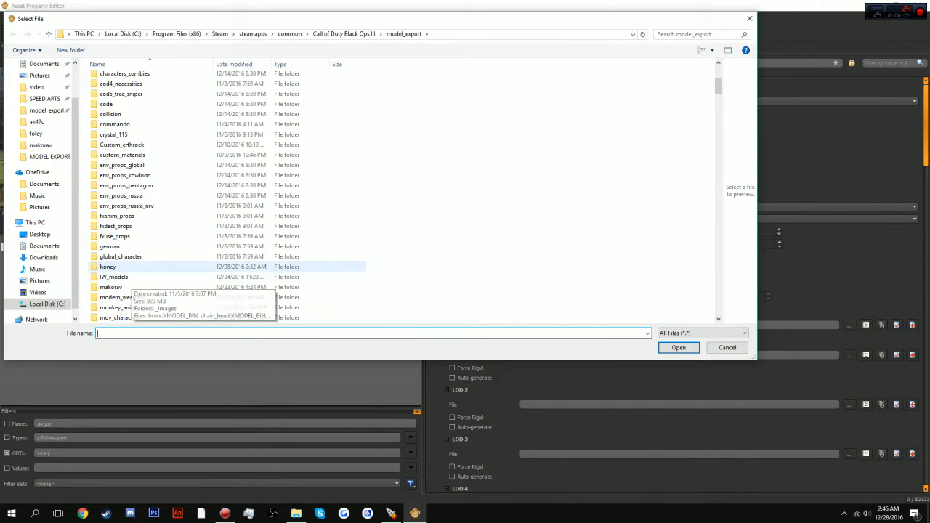
double_click(109, 267)
double_click(133, 88)
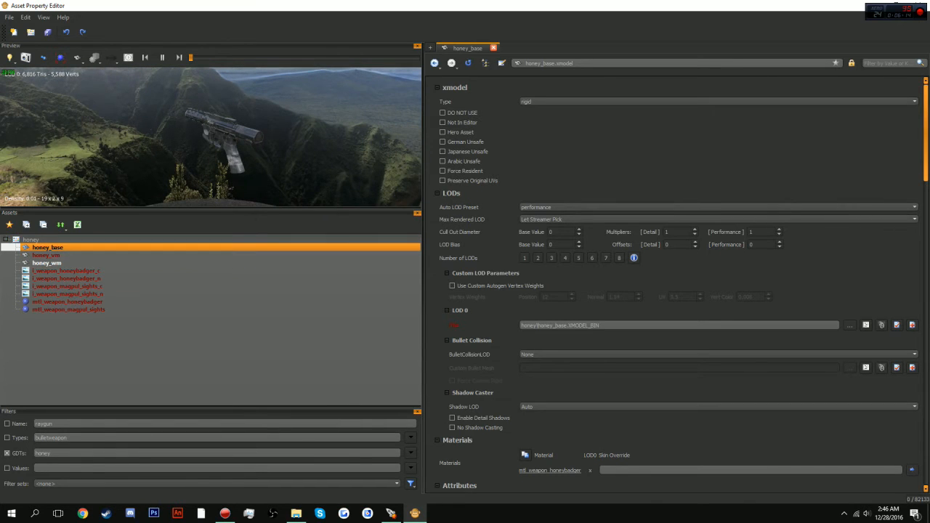
Set the honey_base model's type to animated and its bullet collision LOD to LOD0.
click(541, 101)
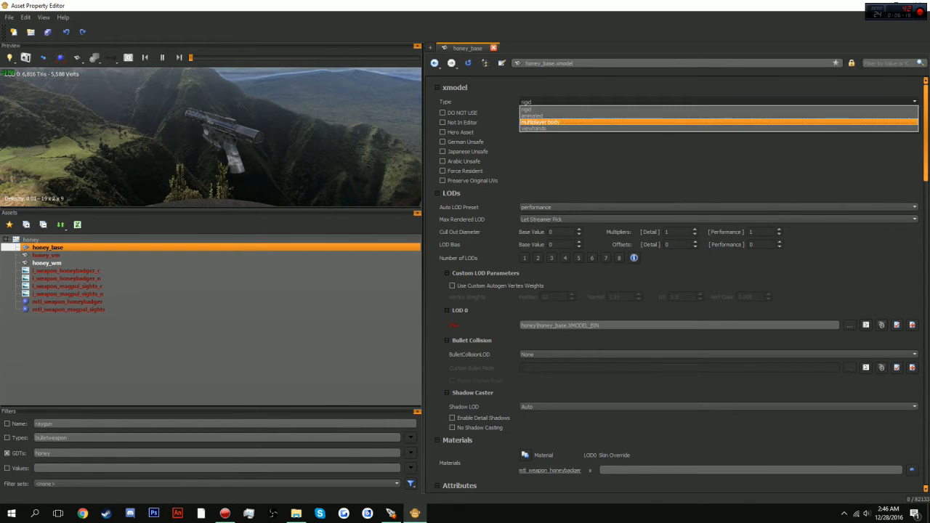
click(538, 116)
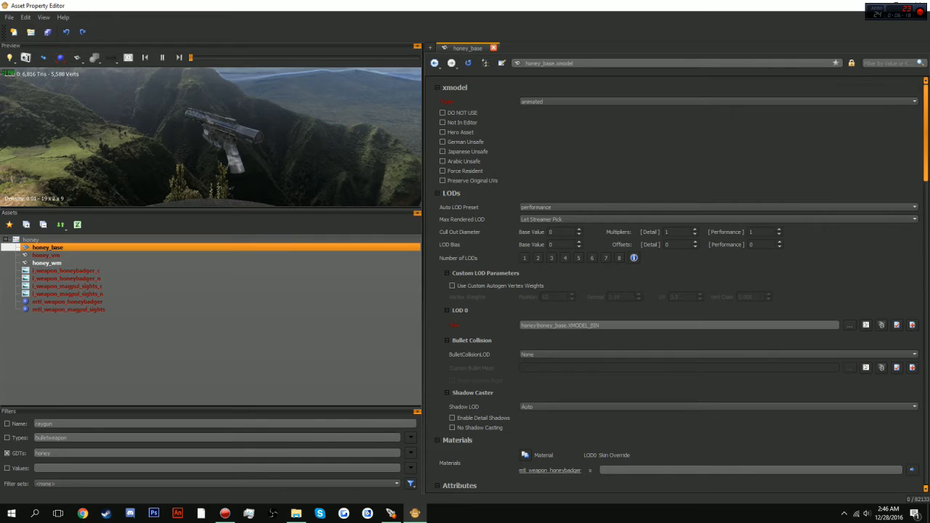
click(552, 353)
click(537, 365)
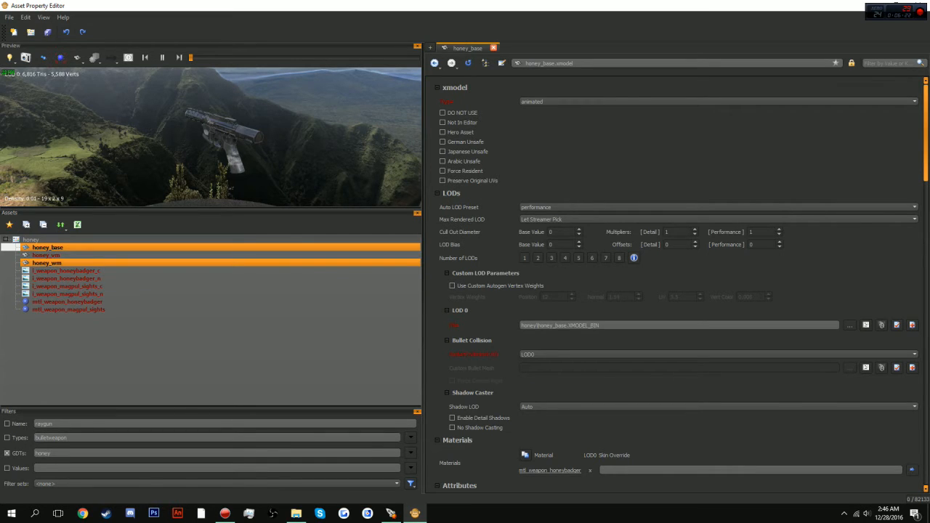
Create a new asset of type xanim named honey_idle in the honey GDT.
click(30, 240)
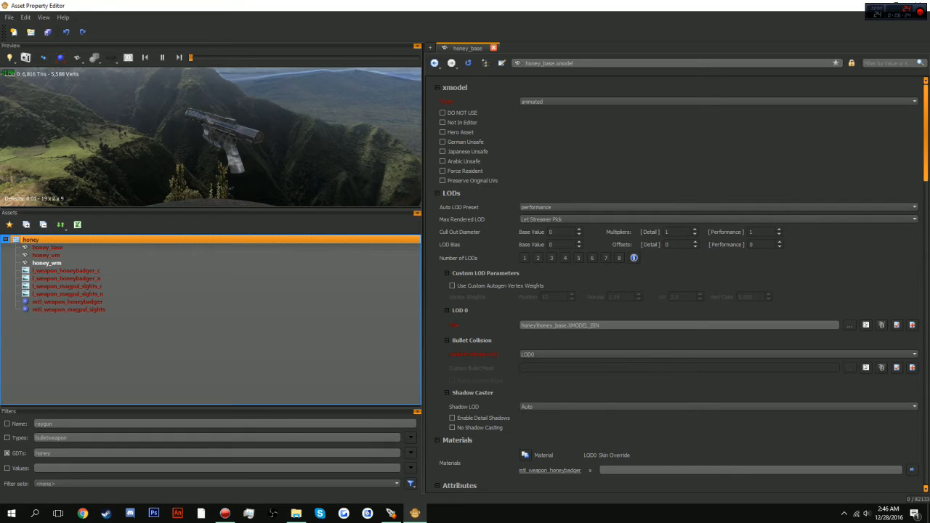
right_click(66, 238)
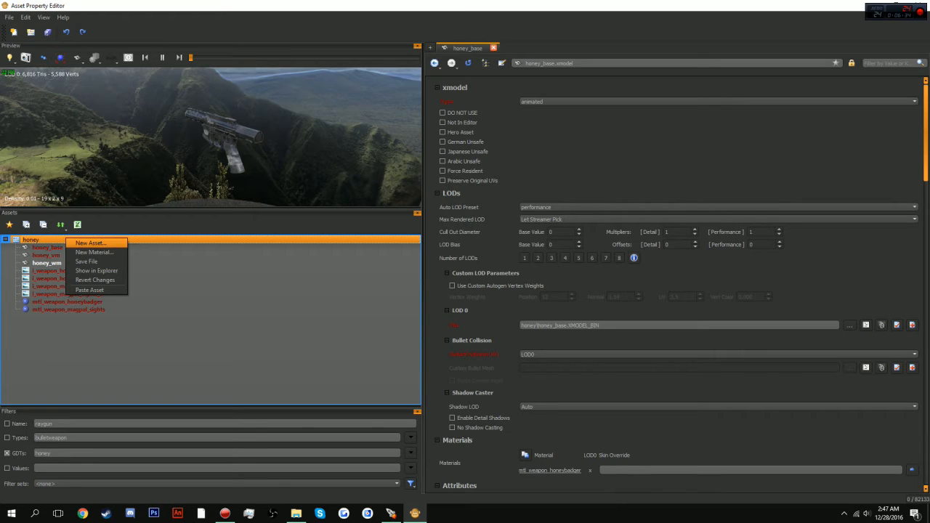
click(91, 242)
click(444, 250)
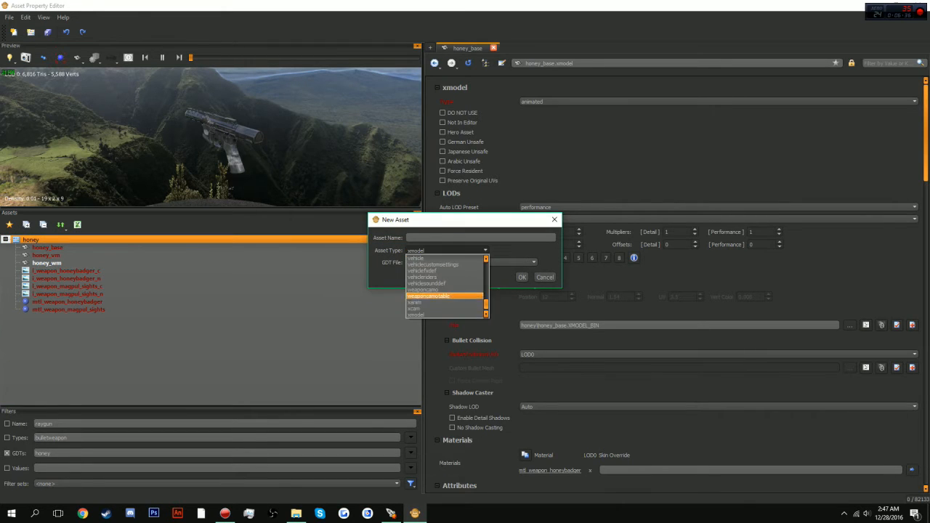
click(415, 302)
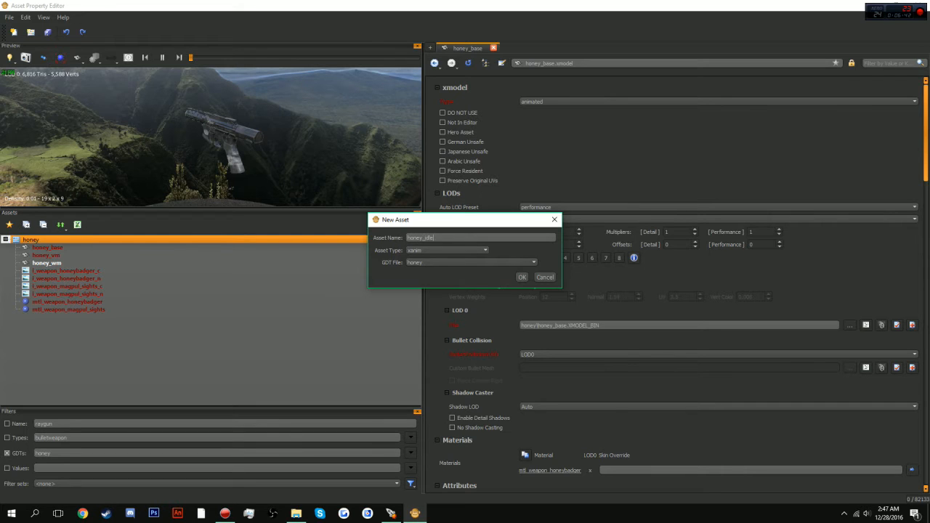
key(Return)
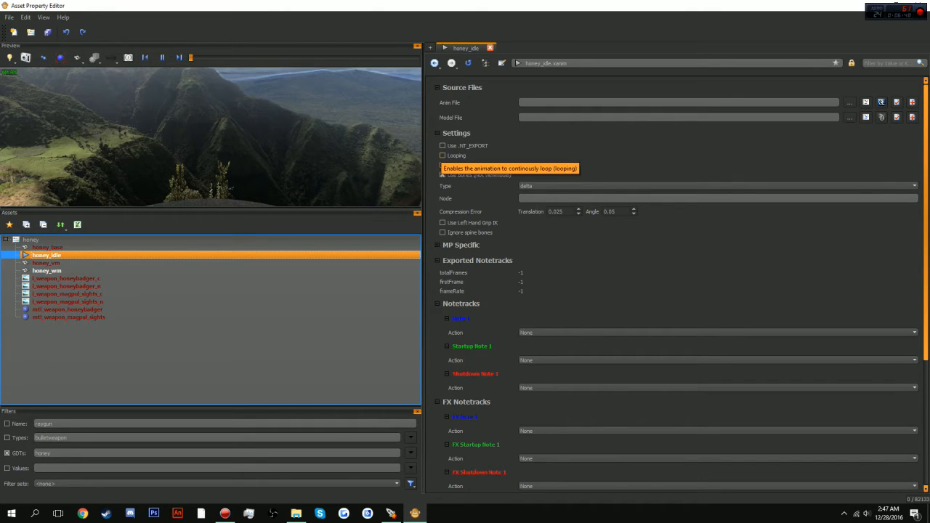
Enable Looping and Loop Sync and disable Use Bones for the honey_idle animation.
click(443, 156)
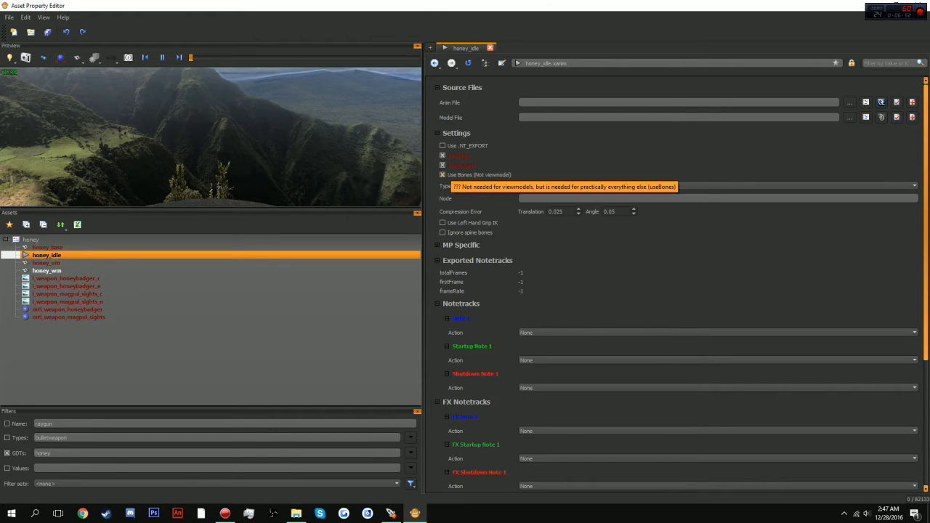
click(442, 175)
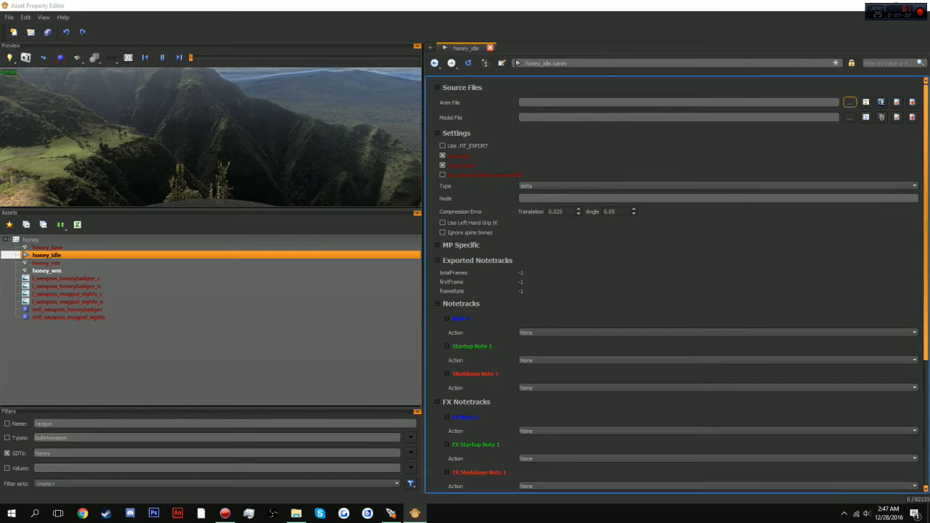
Assign honey_idle.XANIM_BIN as honey_idle's anim file and honey_base.XMODEL_BIN as its model file, both from the honey export folders.
click(850, 102)
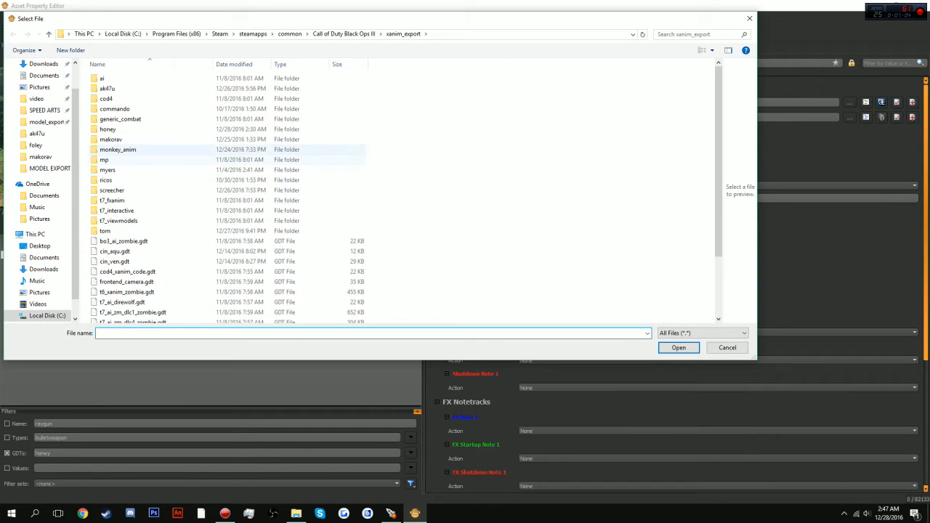
double_click(107, 128)
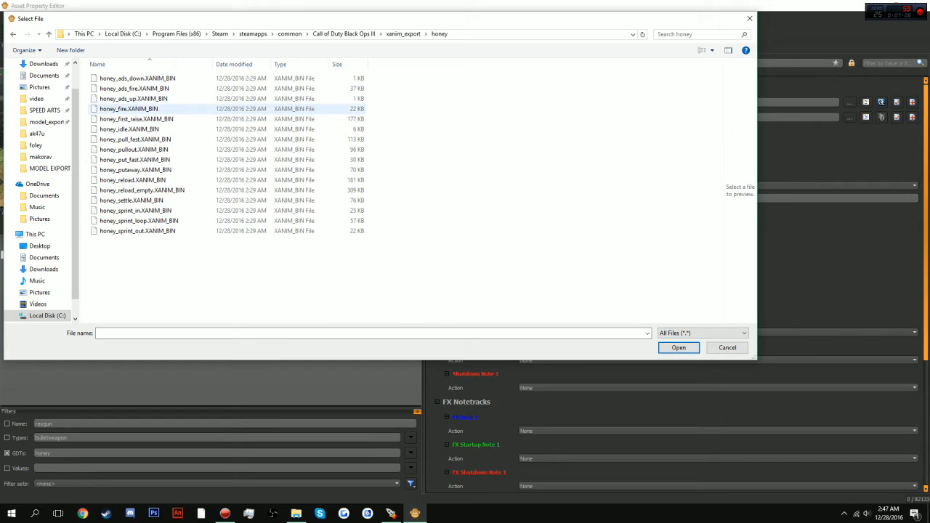
double_click(128, 129)
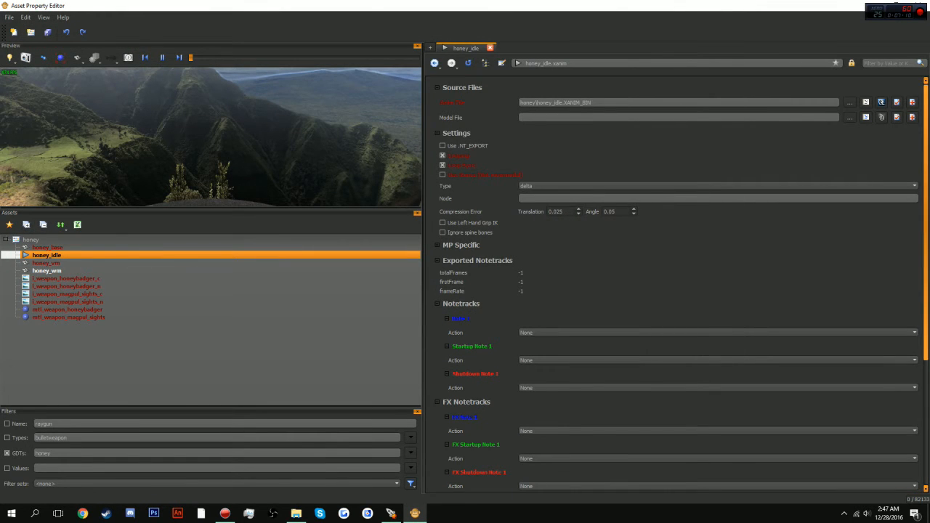
click(849, 117)
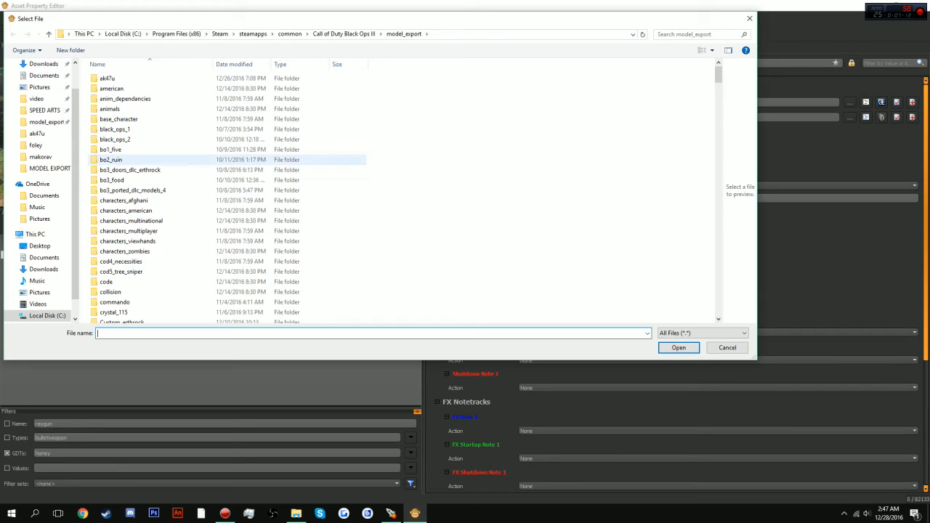
scroll(226, 287, down, 6)
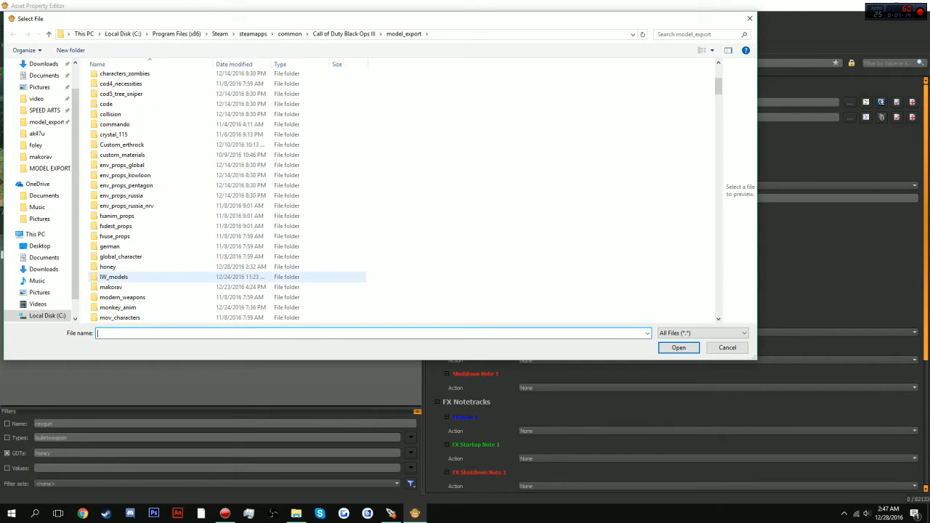
double_click(117, 267)
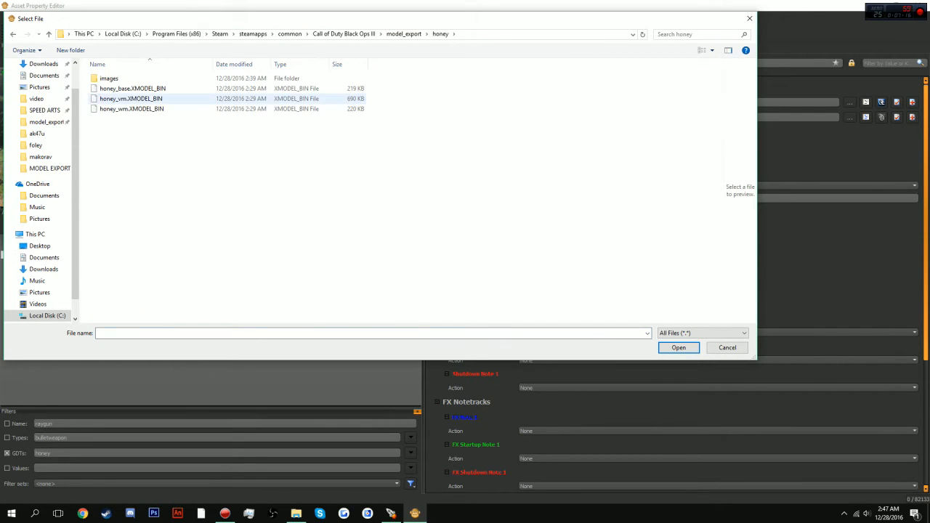
double_click(132, 87)
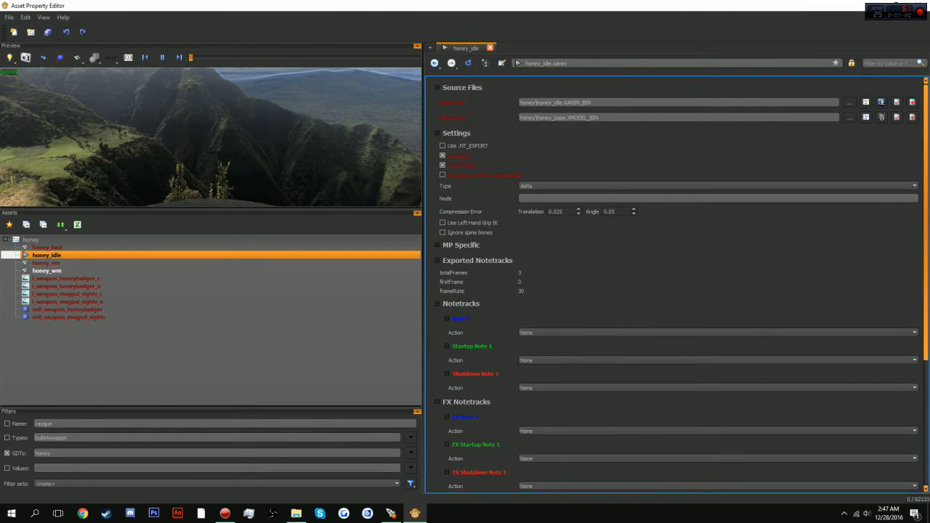
Set the AssetViewer preview model of honey_idle to honey_base and refresh the animation's preview.
scroll(674, 283, down, 5)
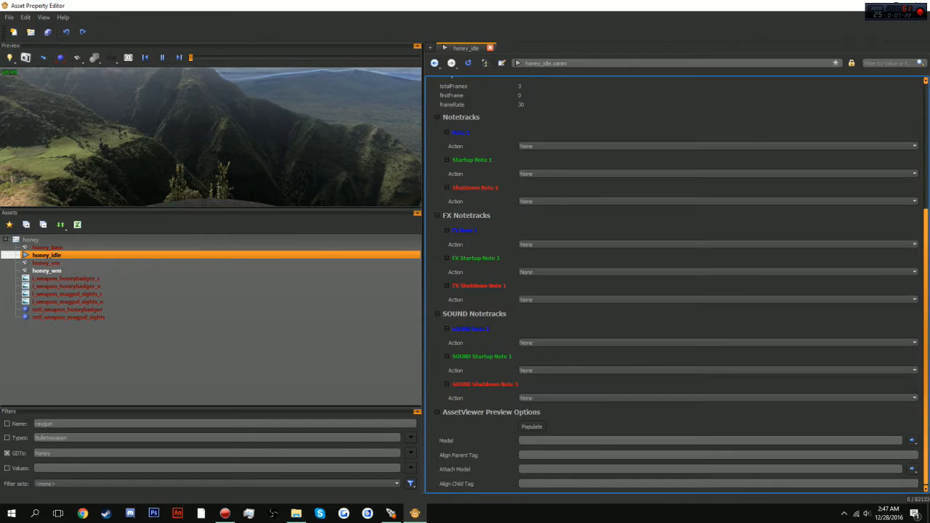
click(552, 440)
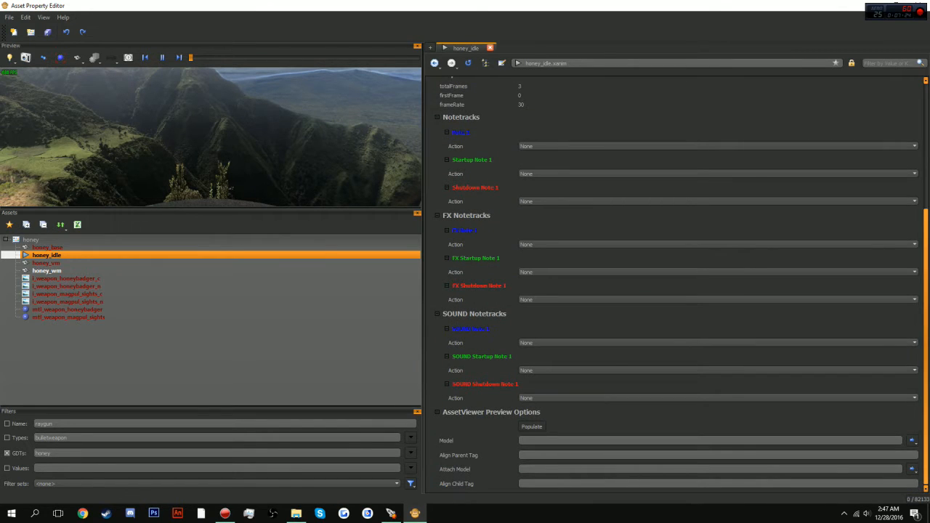
text(honey)
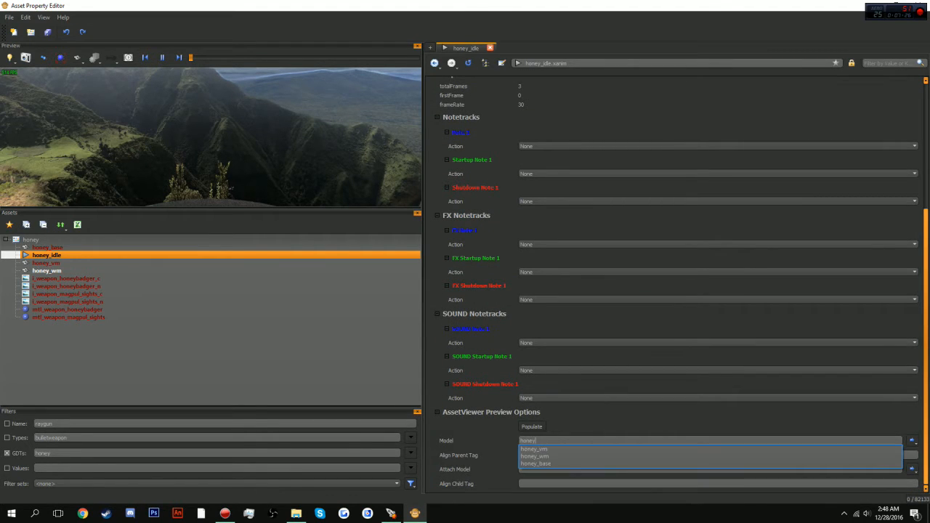
key(Down)
key(Down)
key(Down)
key(Return)
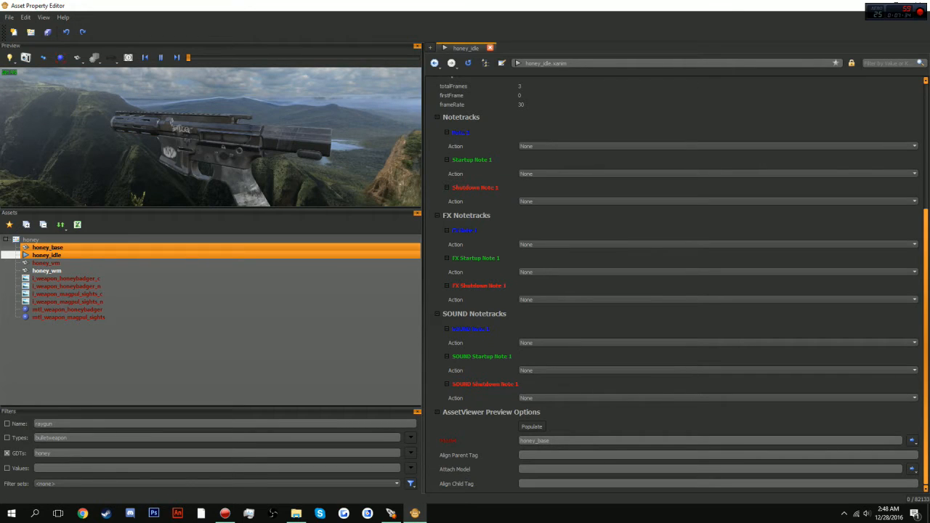
click(48, 248)
click(46, 255)
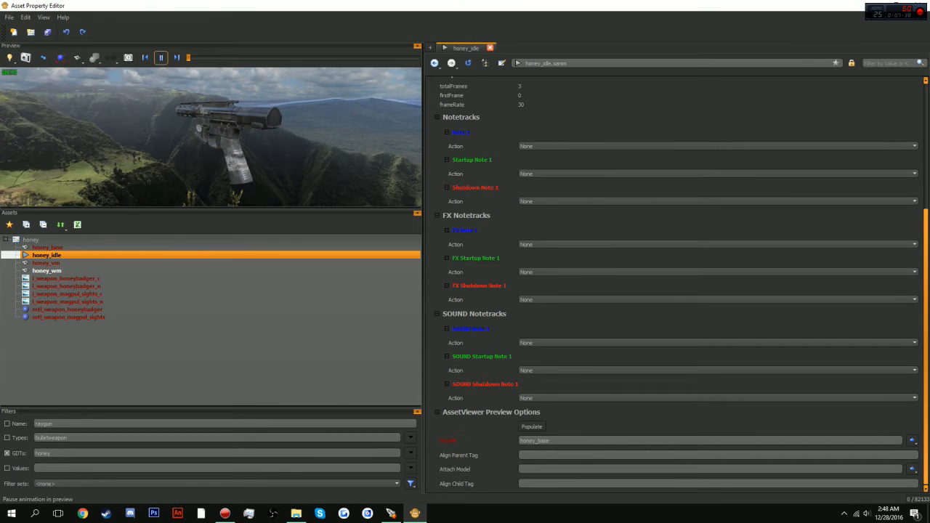
Set the honey_idle animation's type to relative.
scroll(676, 285, up, 5)
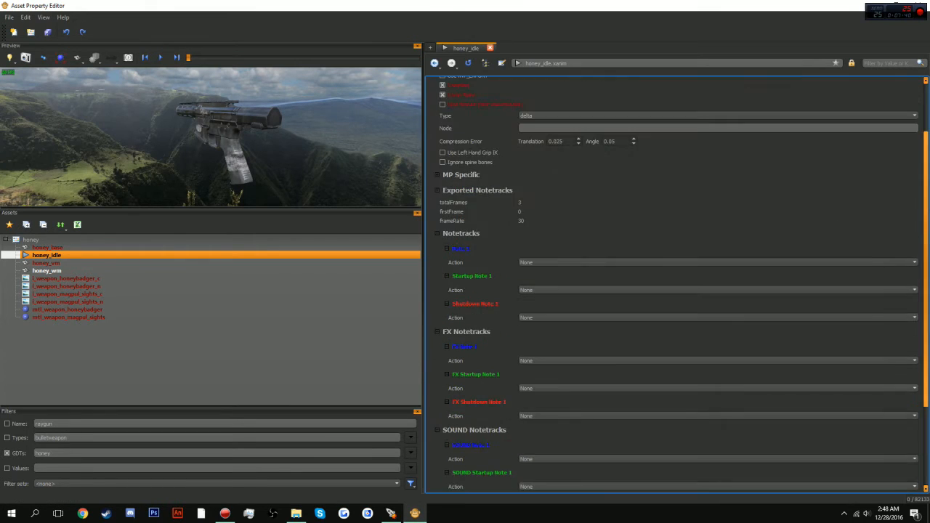
click(676, 186)
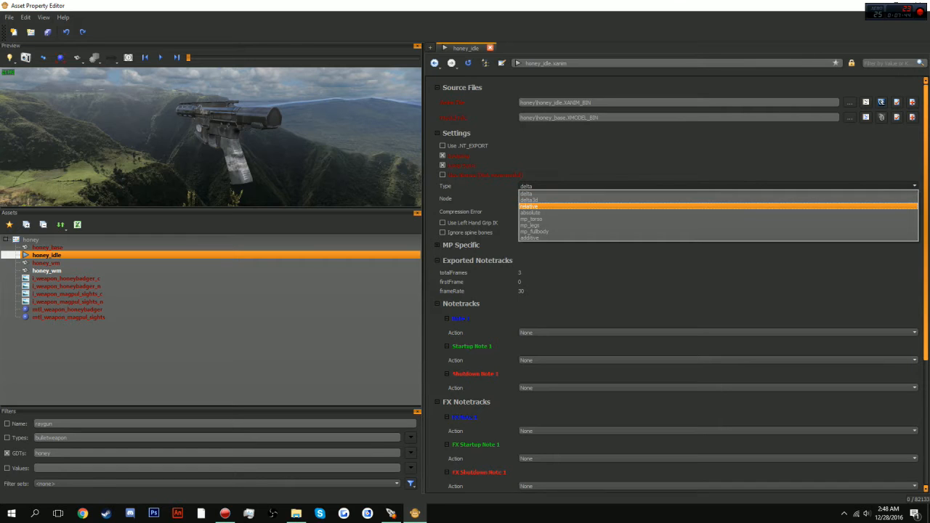
key(Return)
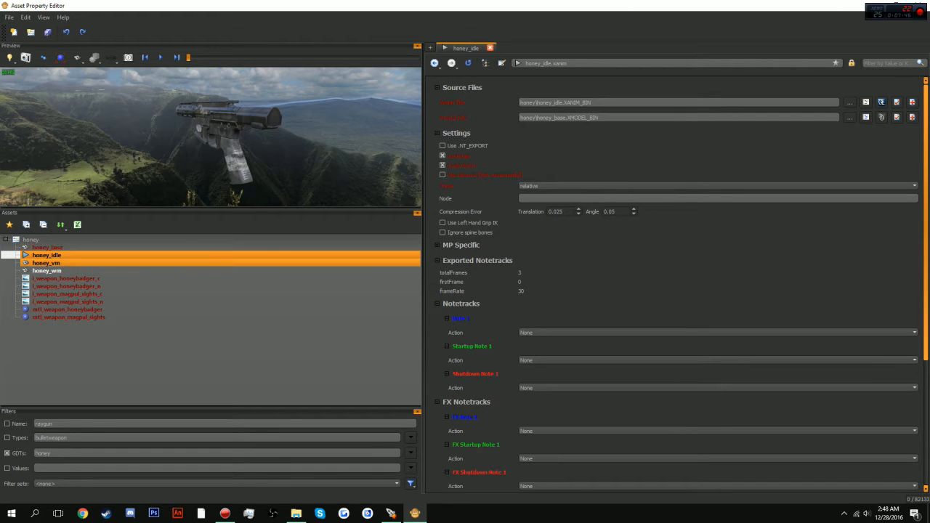
Play the honey_idle animation in the preview with the frame number display toggled, inspect the weapon from several angles, and pause playback.
click(46, 263)
click(47, 255)
click(161, 57)
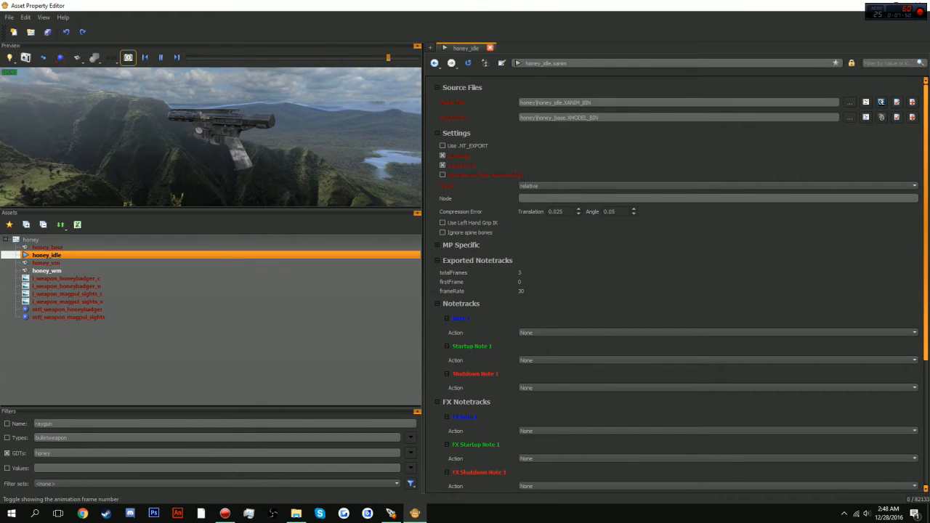
alt+drag(181, 135, 225, 145)
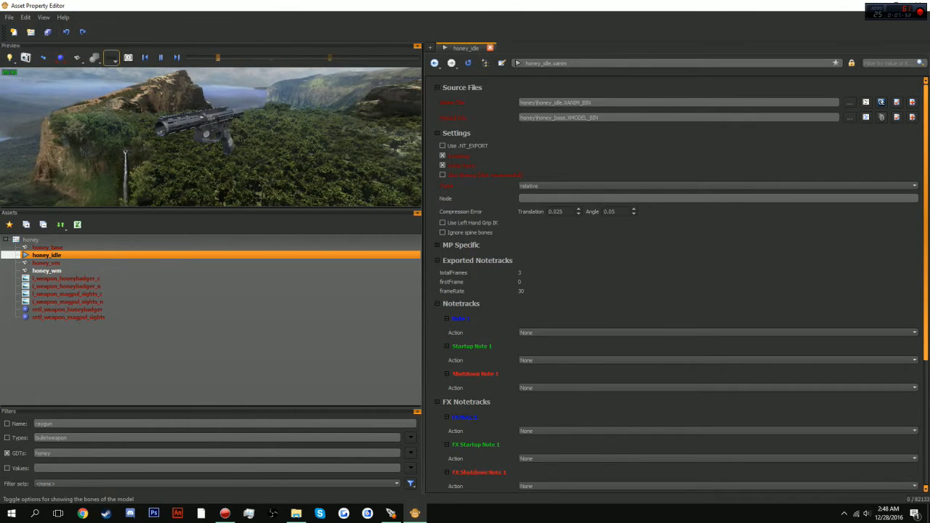
click(128, 57)
alt+drag(167, 142, 266, 113)
alt+drag(211, 124, 160, 142)
click(160, 57)
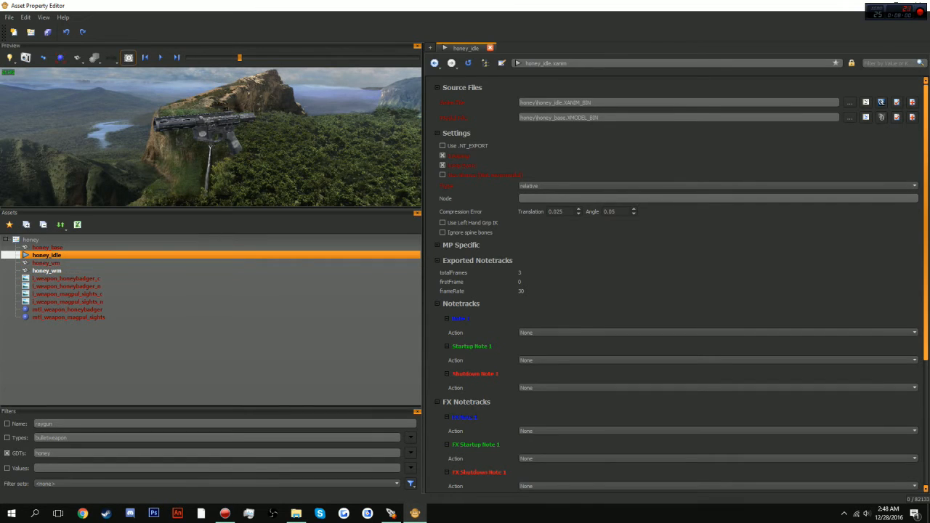
Duplicate the honey_idle animation as a new asset named honey_reload.
right_click(48, 252)
click(73, 286)
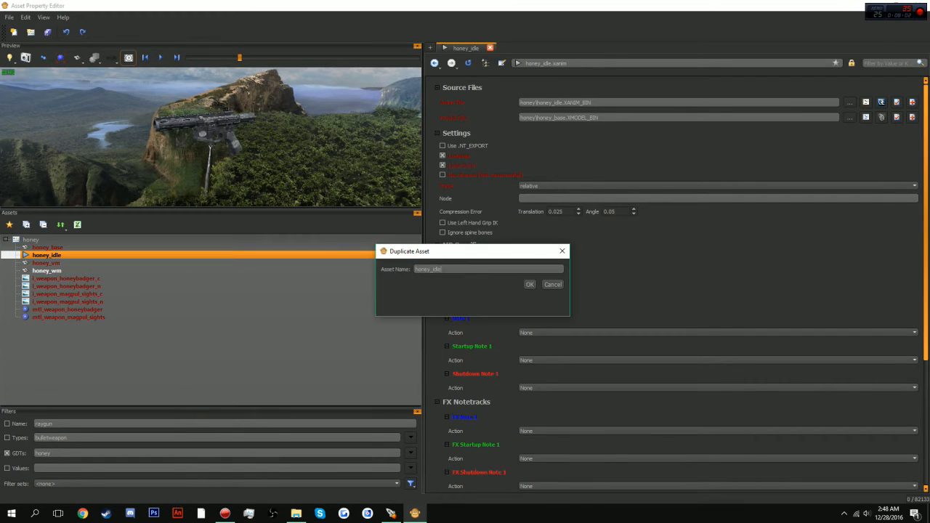
drag(441, 268, 430, 268)
text(reloa)
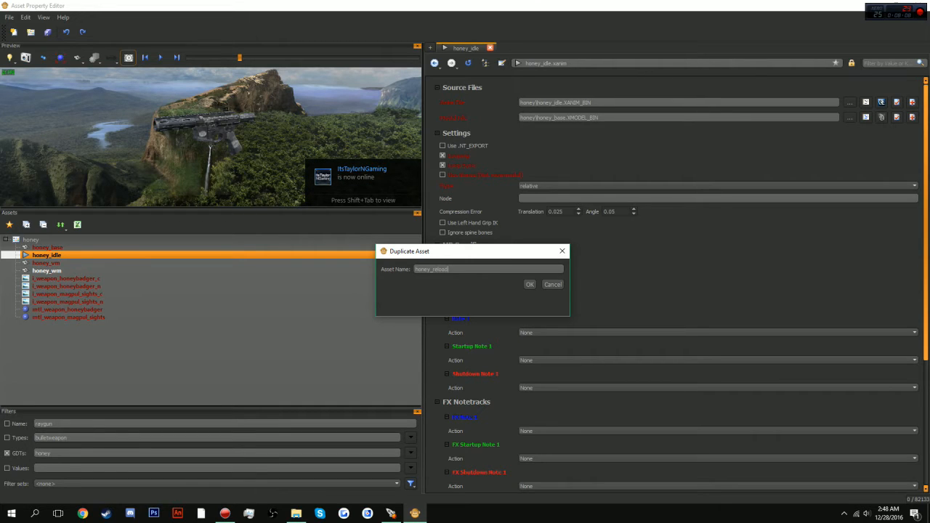
key(Return)
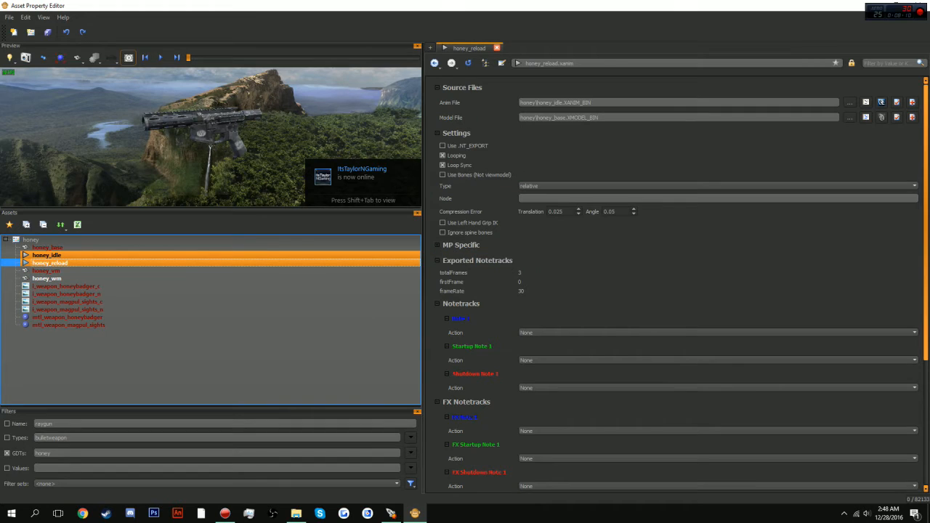
Disable Looping and Loop Sync for honey_reload and assign honey_reload.XANIM_BIN from the honey folder as its anim file.
click(442, 155)
click(443, 165)
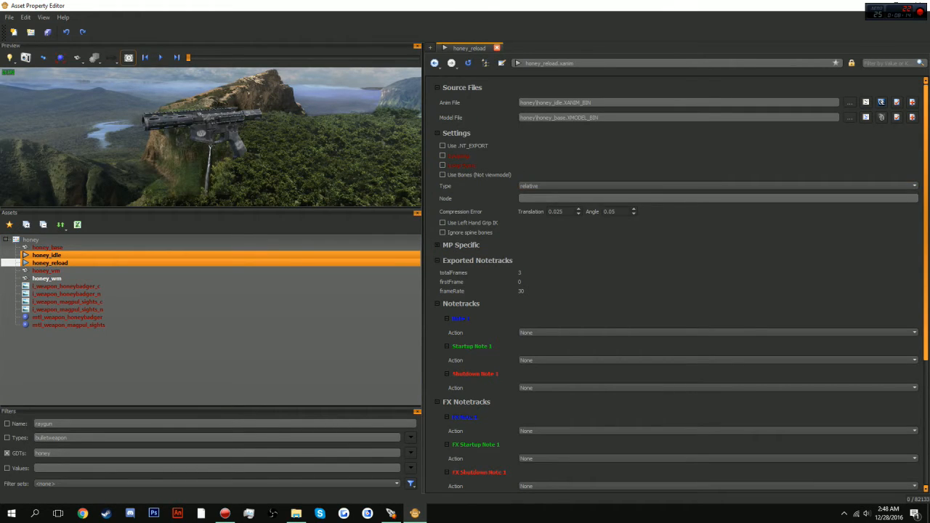
click(850, 102)
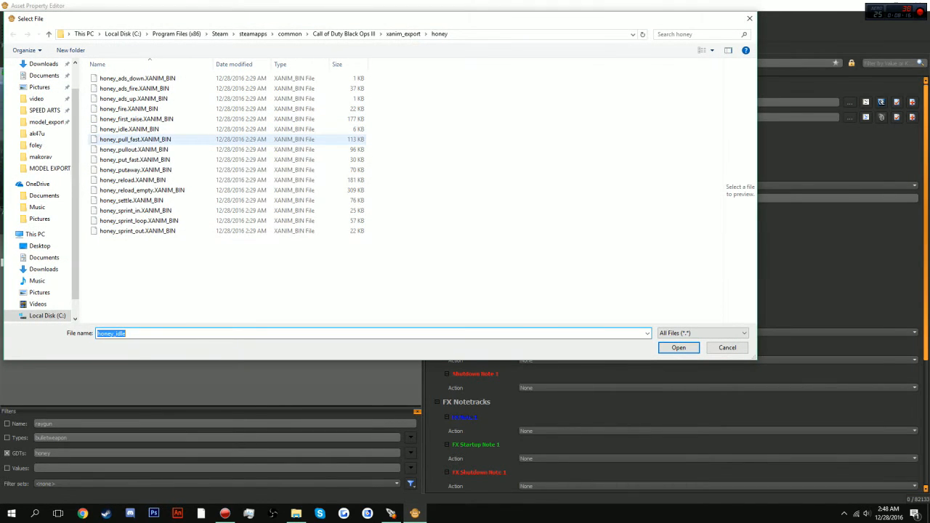
double_click(133, 180)
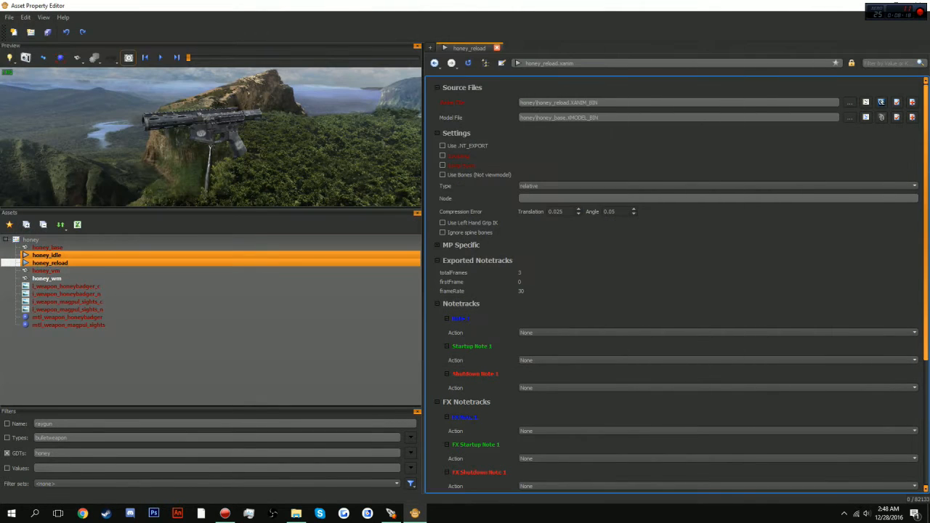
Reload the preview of honey_reload, play the reload animation to check the weapon's movement, and pause playback.
click(160, 57)
click(50, 263)
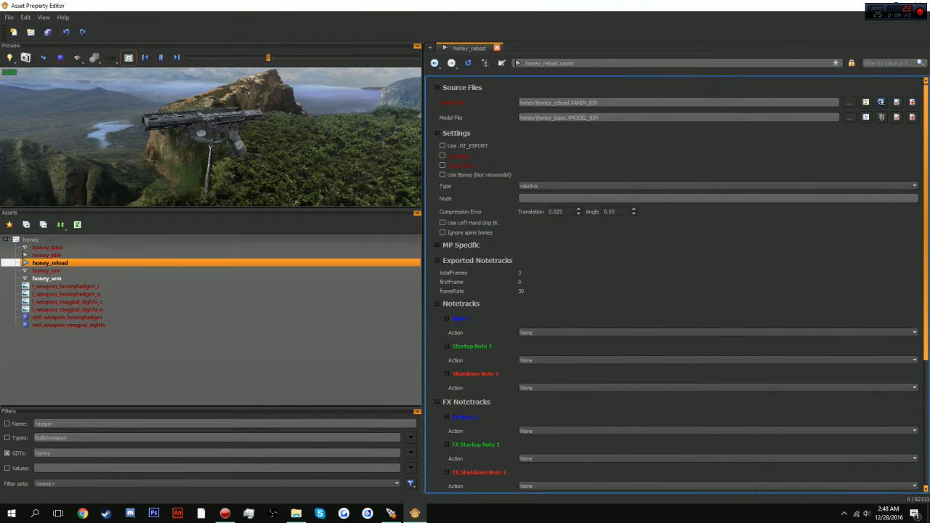
ctrl+click(47, 271)
click(50, 263)
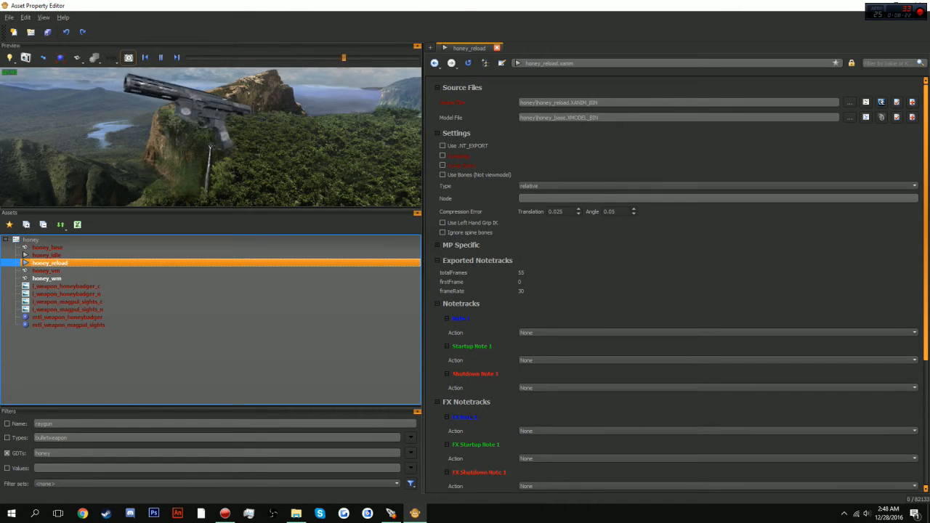
mouse_move(210, 138)
mouse_down()
mouse_move(175, 141)
mouse_move(185, 131)
mouse_move(218, 149)
mouse_up()
scroll(185, 130, down, 8)
click(160, 58)
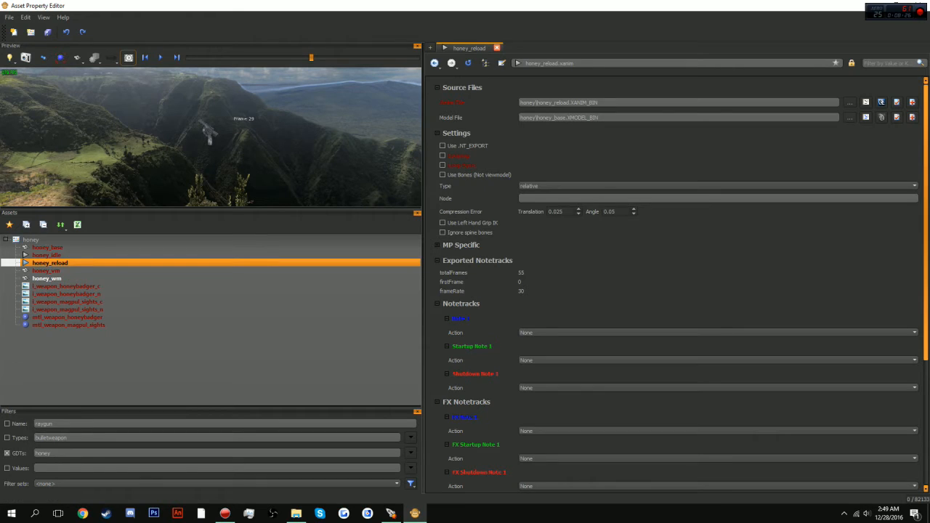
Begin duplicating the honey_reload animation as a further animation asset in the honey GDT.
right_click(45, 262)
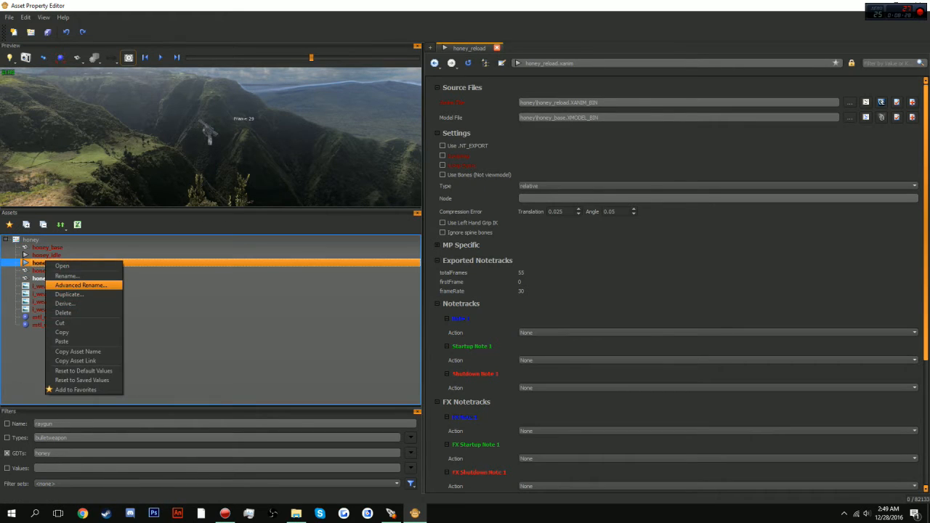
click(69, 294)
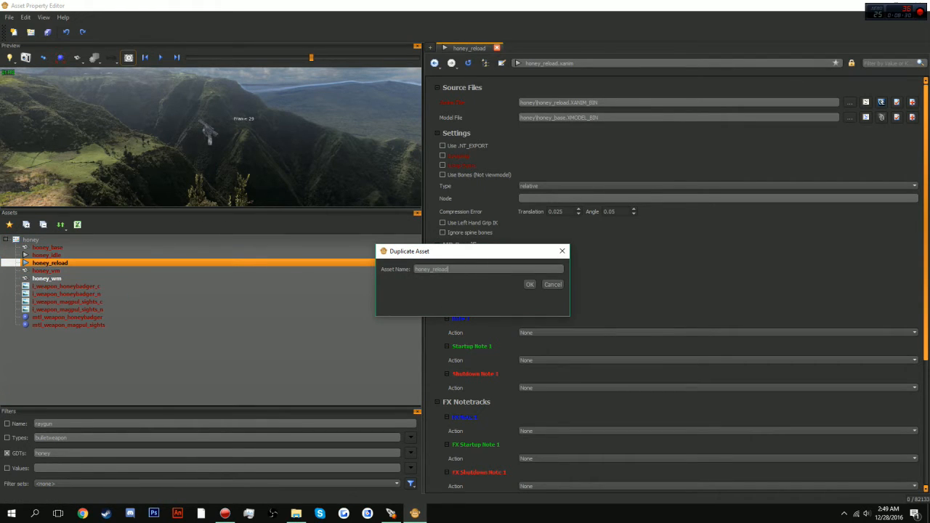
key(shift+Left)
key(shift+Left)
key(shift+Left)
key(shift+Left)
key(shift+Left)
key(shift+Left)
key(Right)
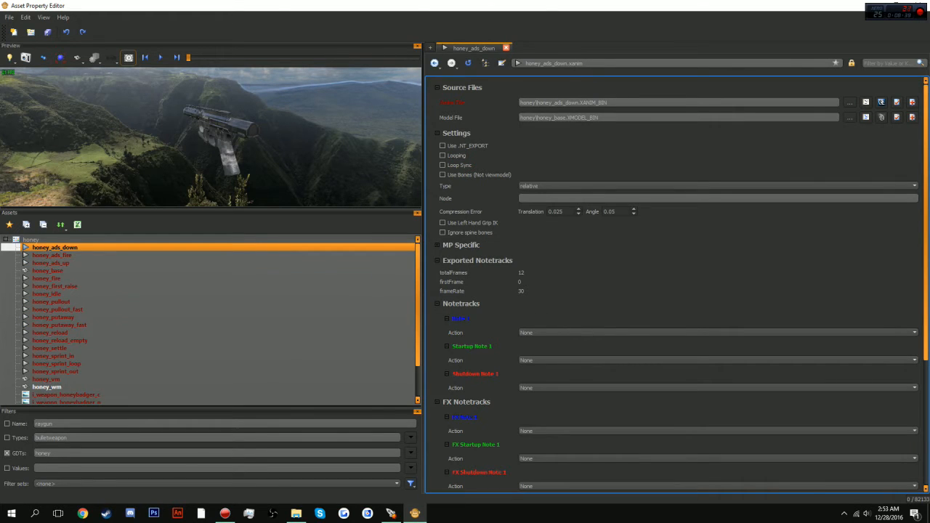
Preview several finished animations, including honey_ads_fire, honey_ads_down, honey_idle, honey_fire and honey_first_raise, and pause playback.
click(52, 255)
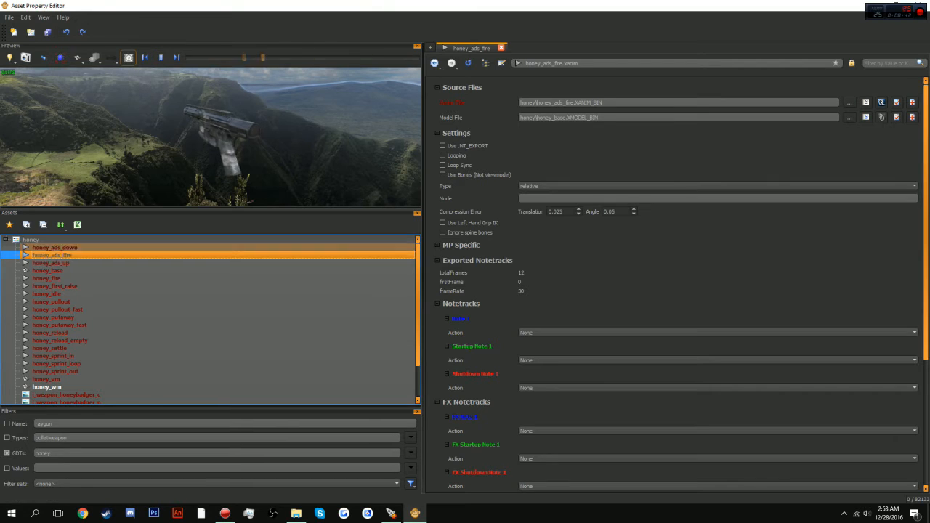
click(54, 247)
click(48, 270)
click(47, 293)
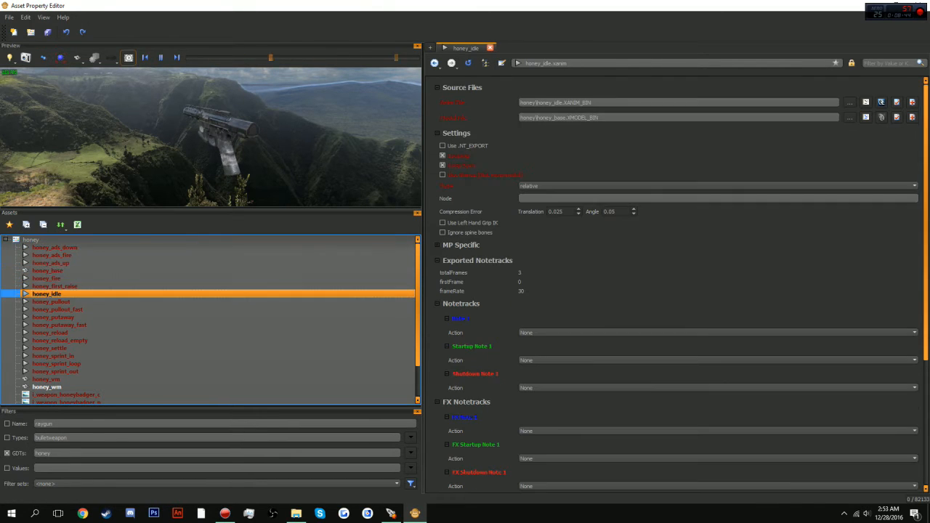
click(47, 278)
click(55, 287)
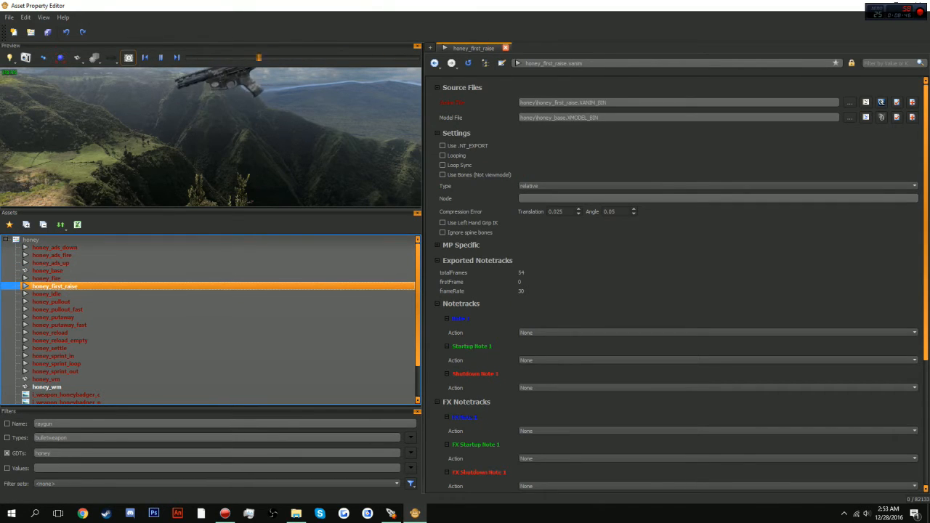
click(161, 58)
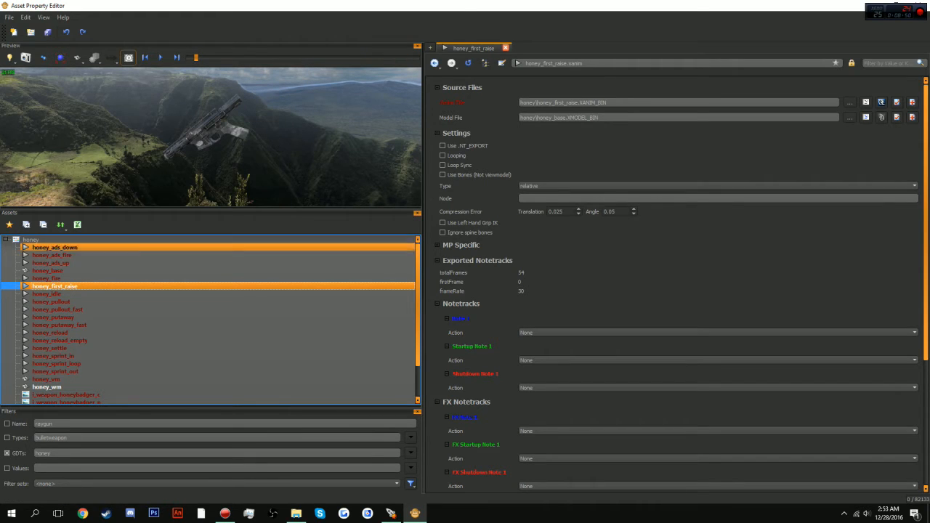
Create a new bulletweapon asset named honey in the honey GDT.
right_click(43, 239)
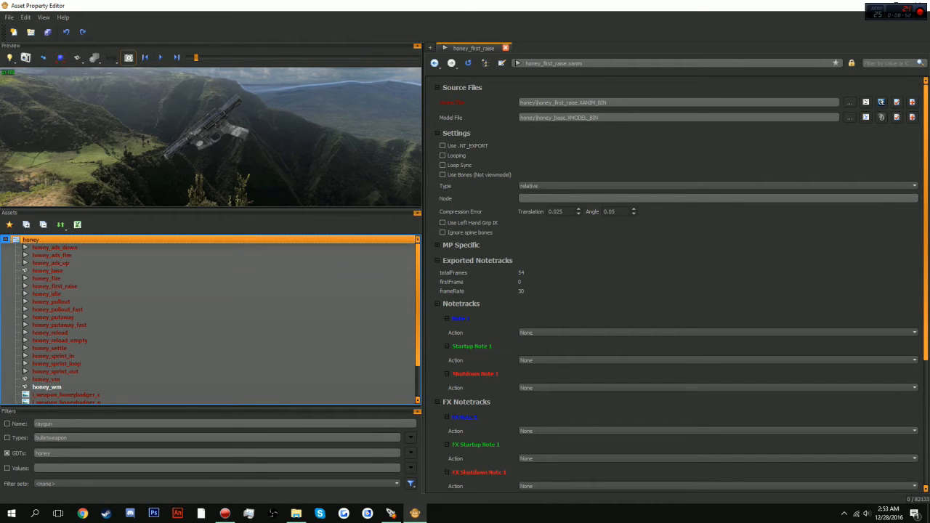
click(63, 242)
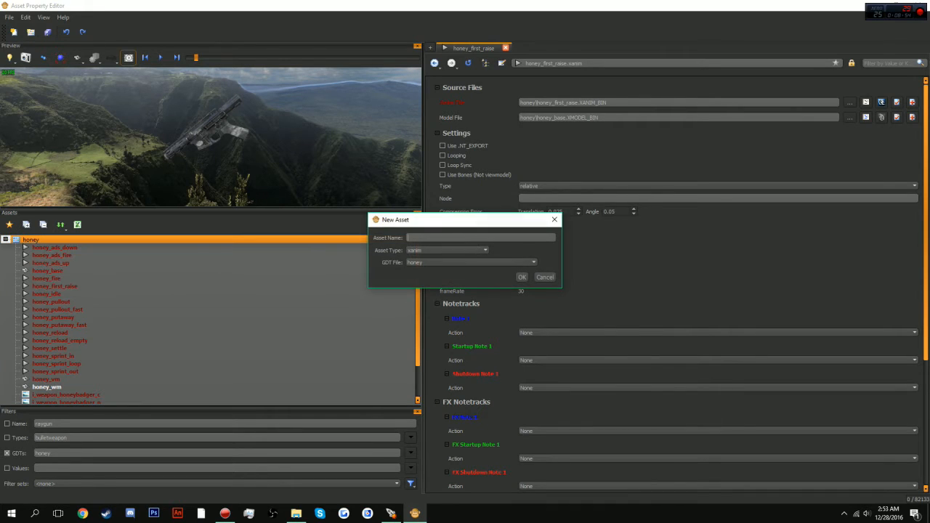
click(446, 251)
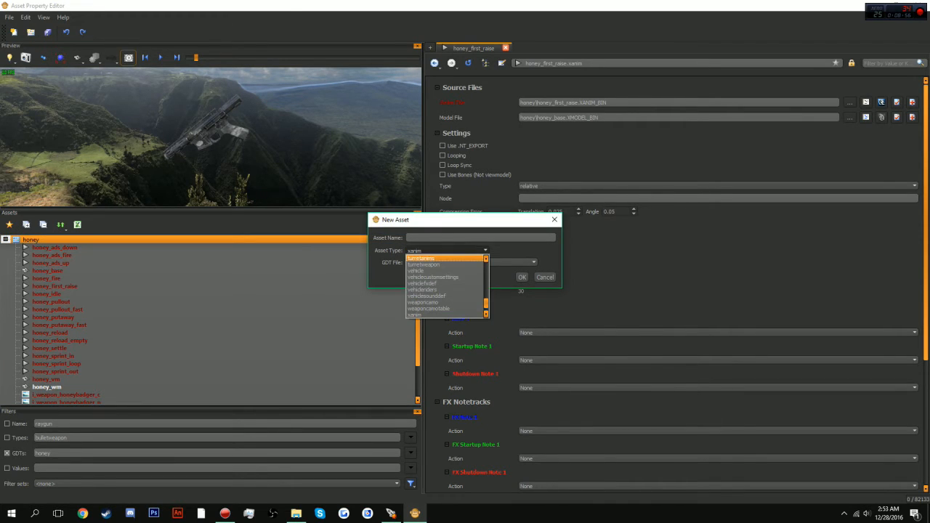
key(b)
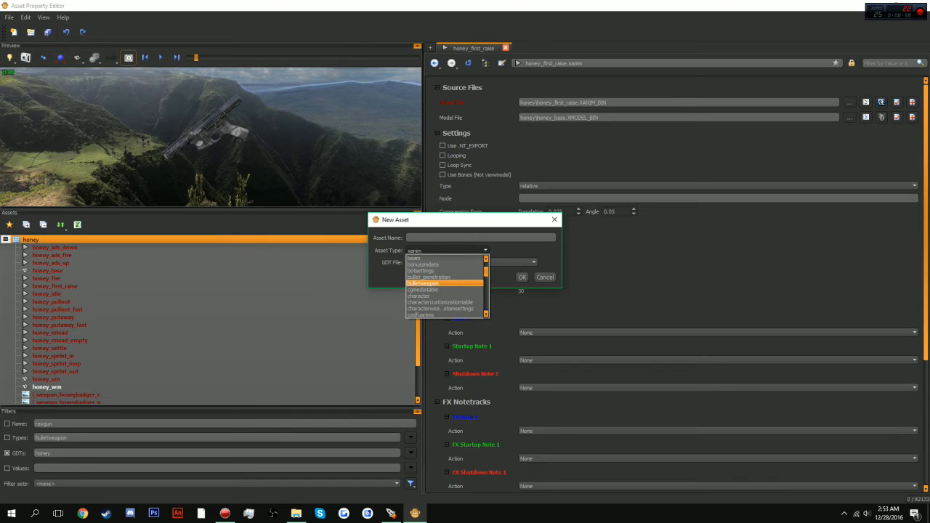
click(443, 284)
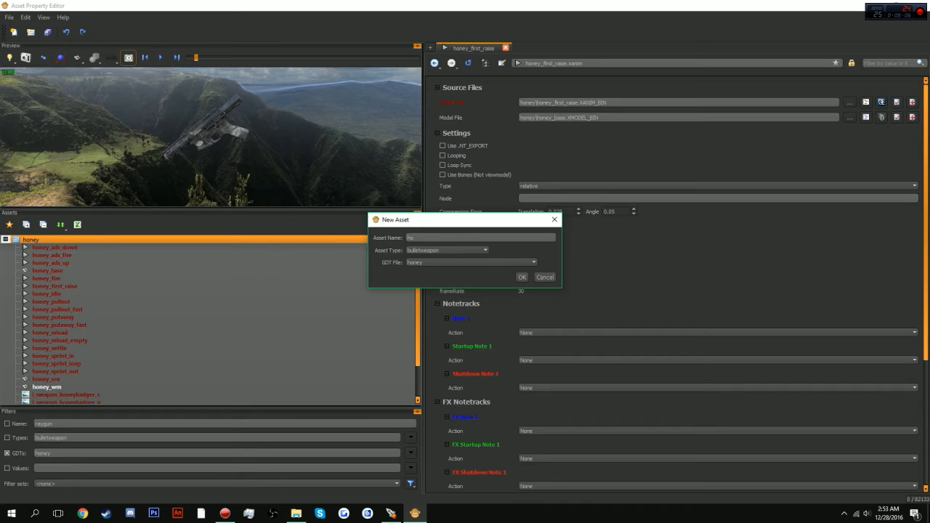
text(honey)
key(Return)
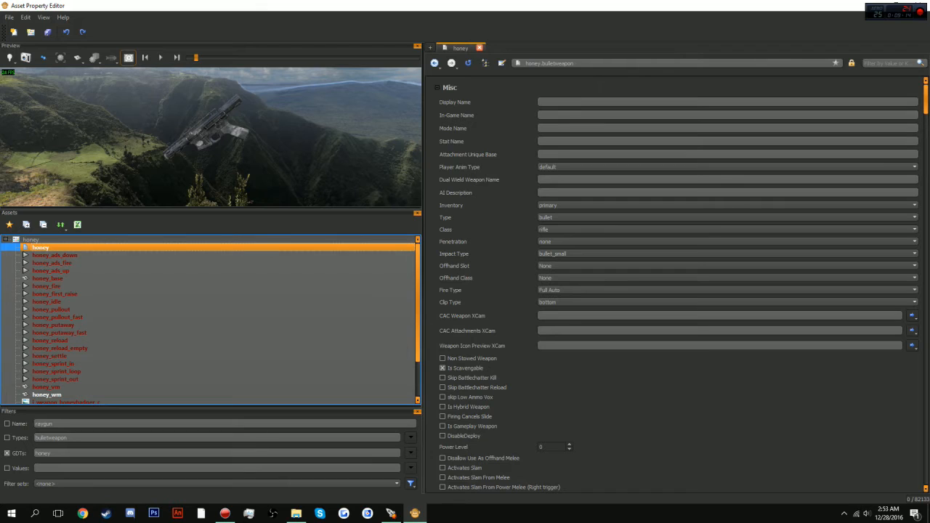
Set the weapon's Display Name to Honey Badger and both its In-Game Name and Stat Name to honey badger.
click(539, 102)
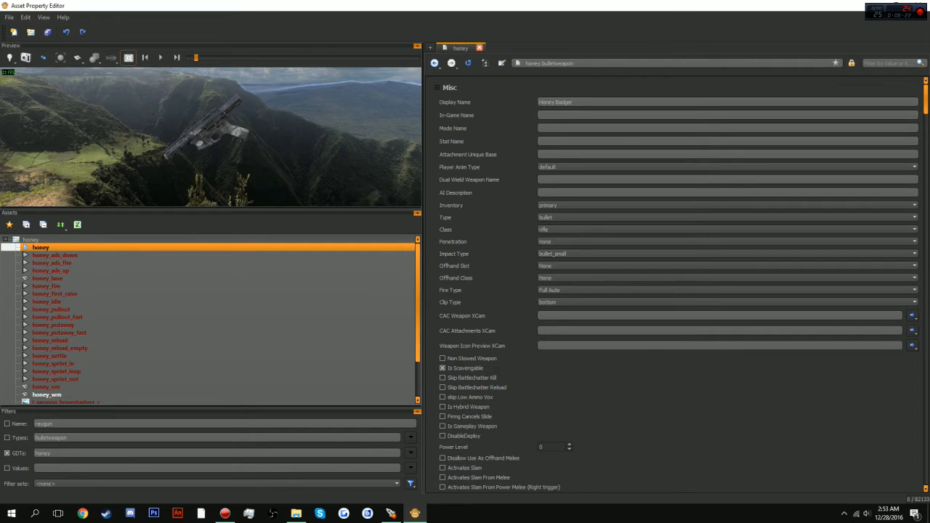
click(540, 116)
text(honey badger)
click(539, 141)
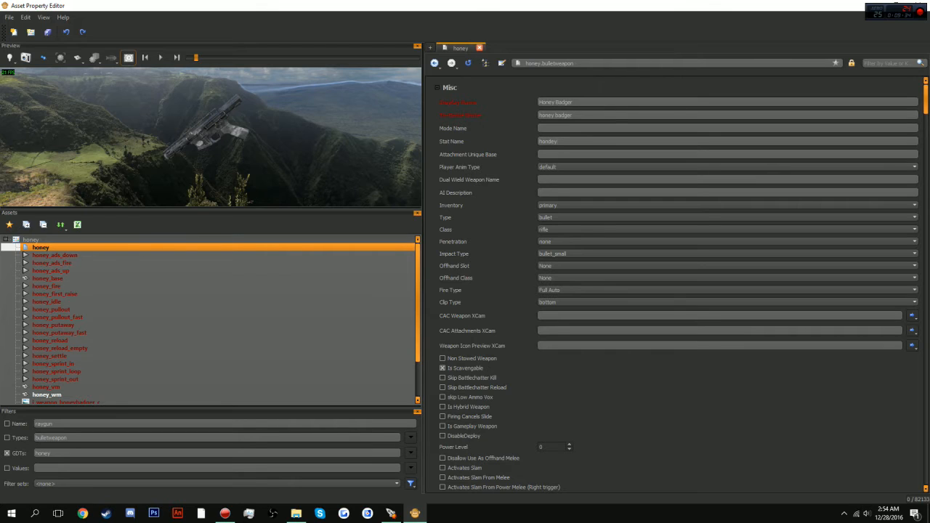
text(hondey badge)
key(BackSpace)
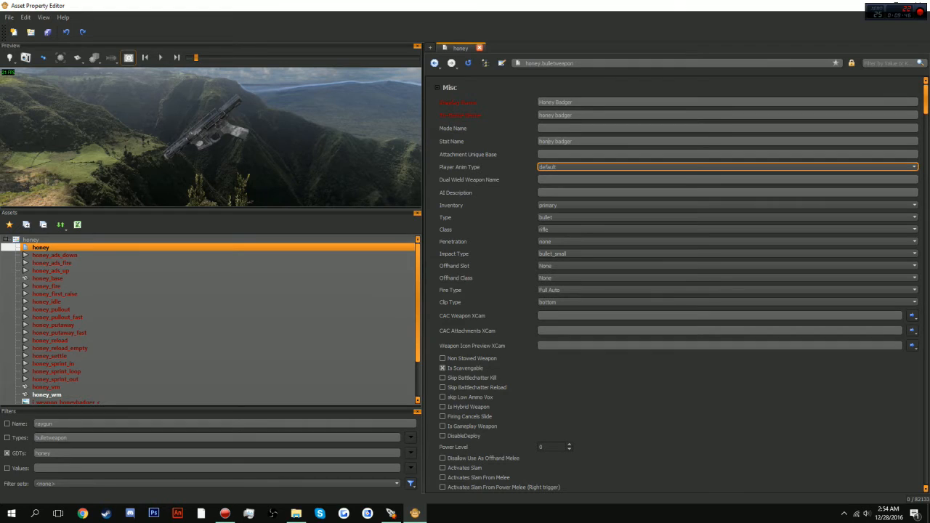
Review the available Player Anim Type and Class options, keeping default and rifle.
click(726, 167)
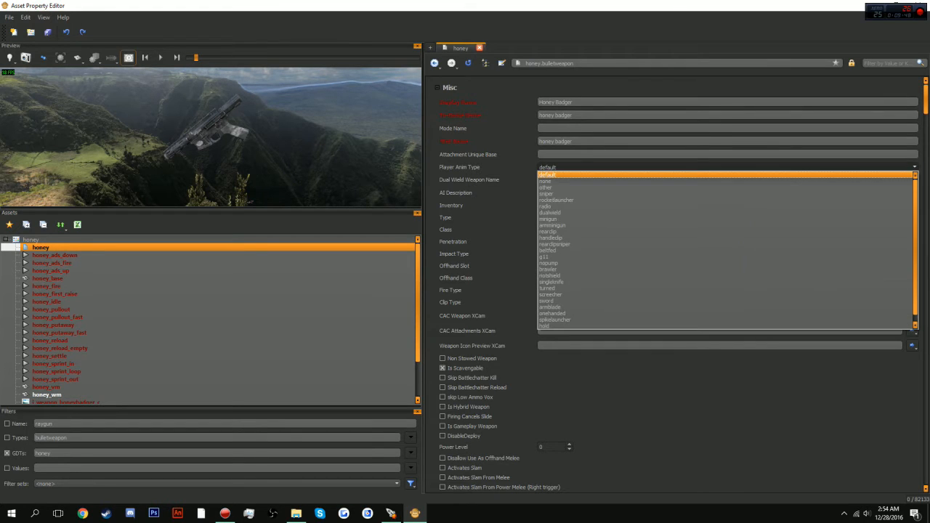
click(727, 168)
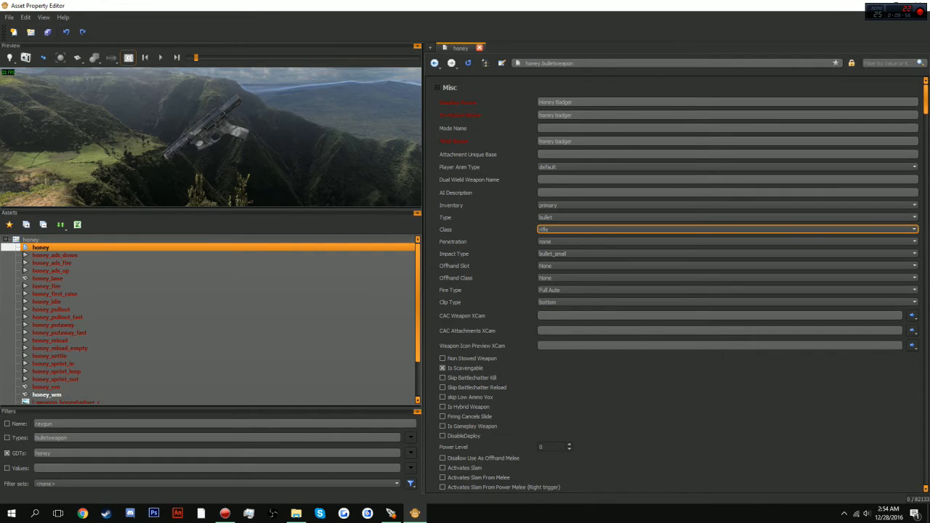
click(726, 230)
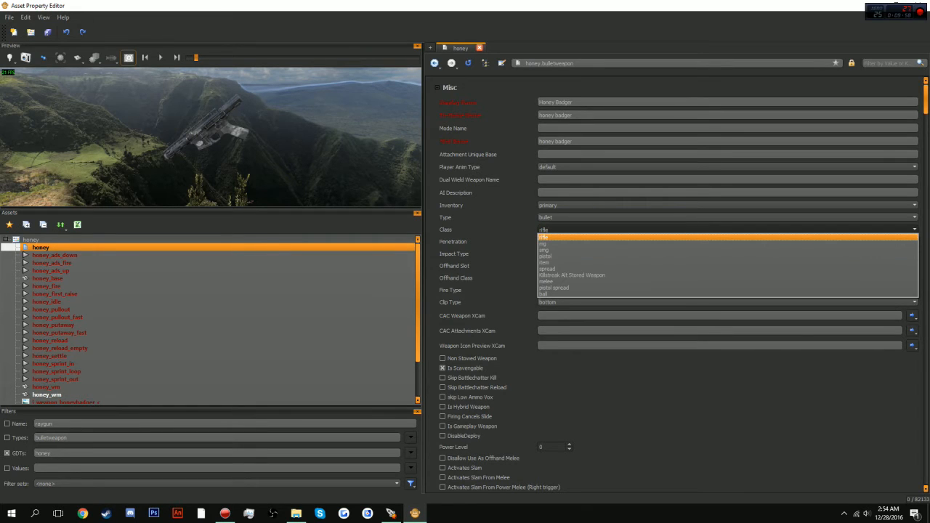
key(Down)
key(Down)
key(Down)
key(Return)
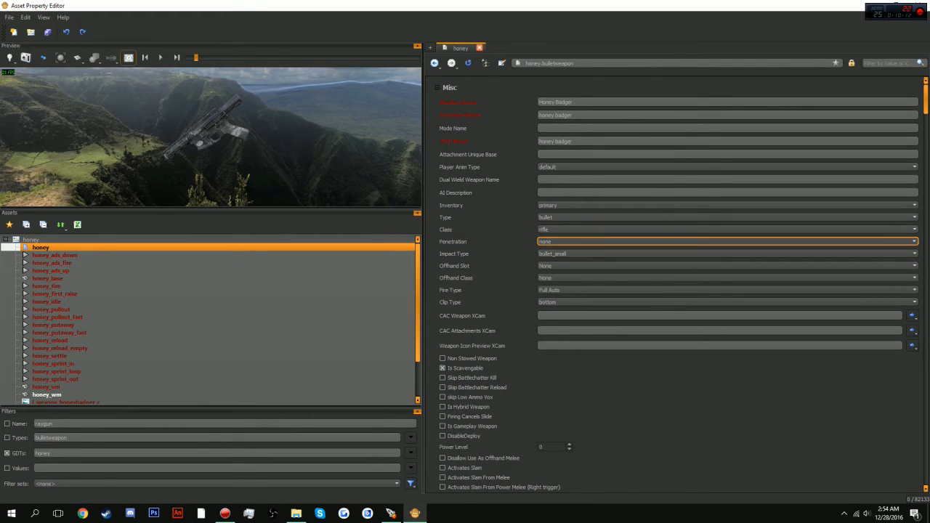
Set the weapon's Penetration to medium.
key(alt+Down)
key(Down)
key(Down)
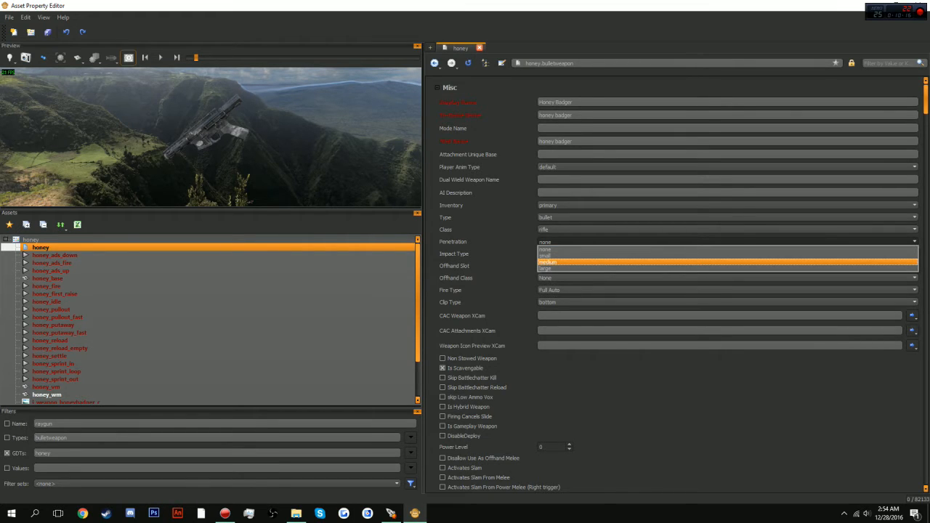
key(Return)
key(Tab)
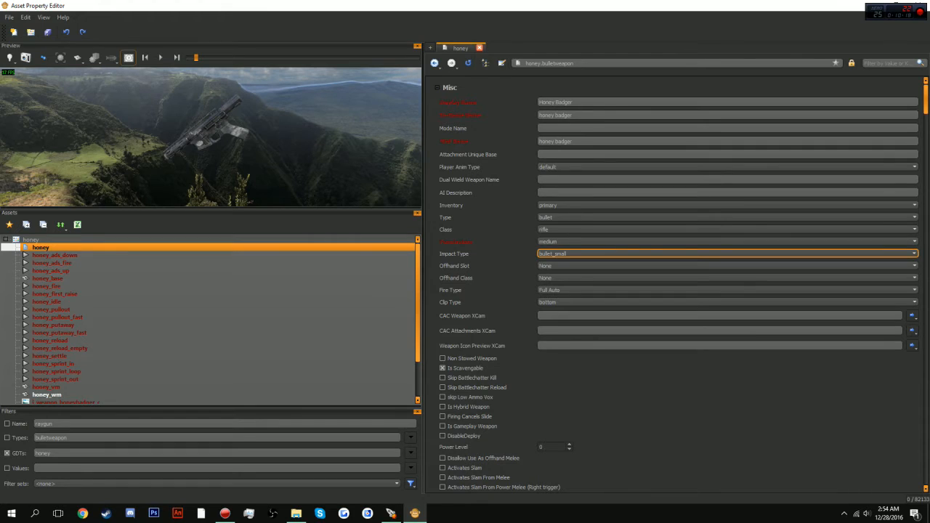
Look through the available impact types and set the weapon's Impact Type to bullet_large.
key(alt+Down)
key(Down)
key(Down)
key(Down)
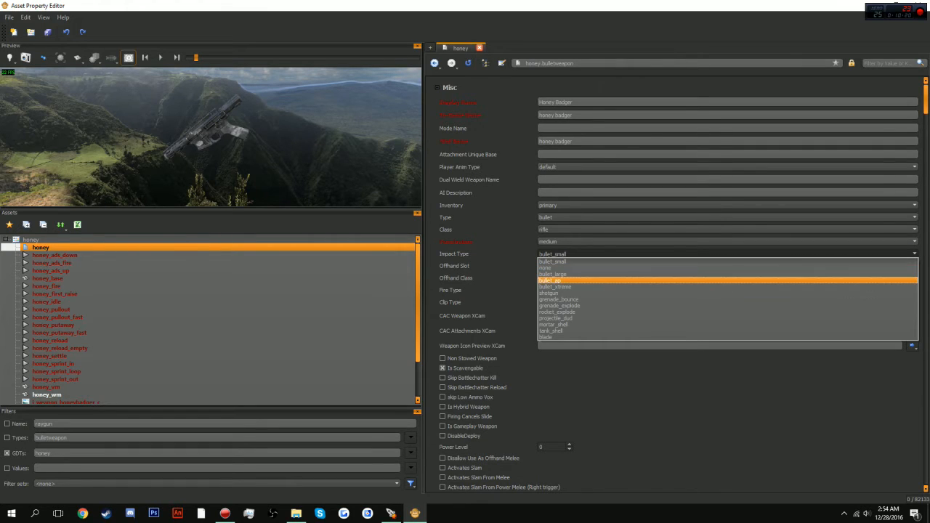
key(Down)
key(Down)
key(Down)
key(Down)
key(Down)
key(Down)
key(Down)
key(Down)
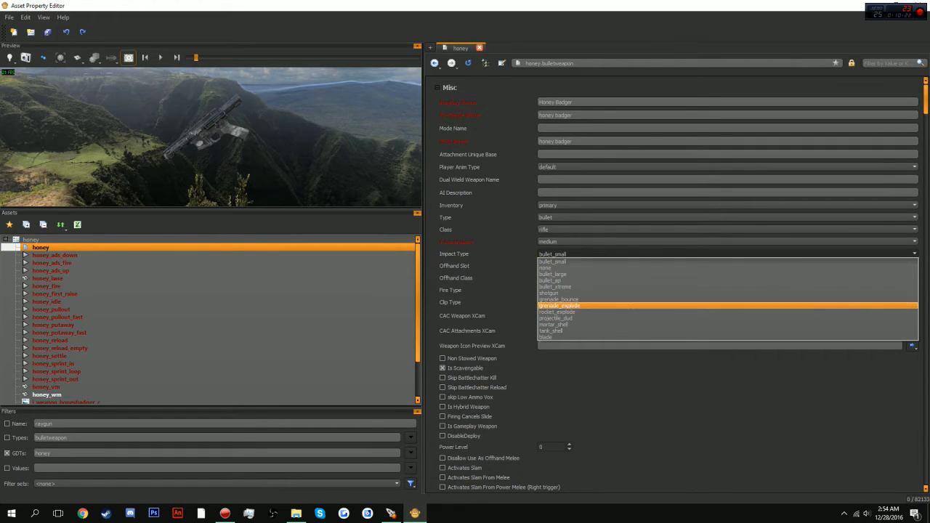
key(Down)
key(Up)
key(Up)
key(Up)
key(Up)
key(Up)
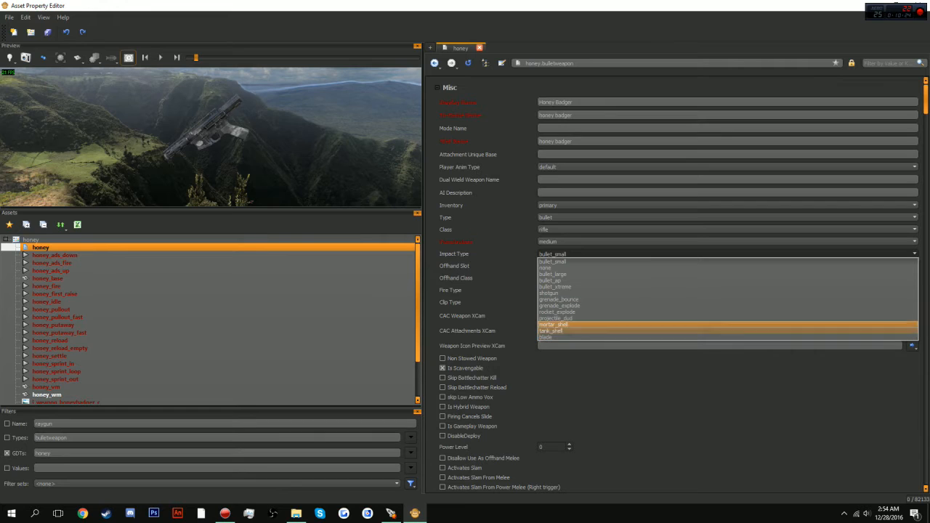
key(Up)
key(Up)
key(Up)
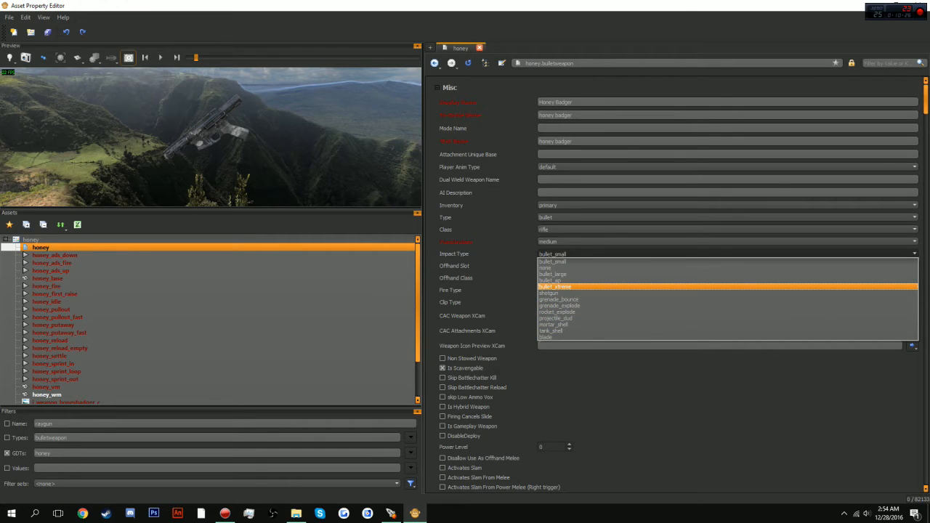
key(Up)
key(Up)
key(Up)
key(Up)
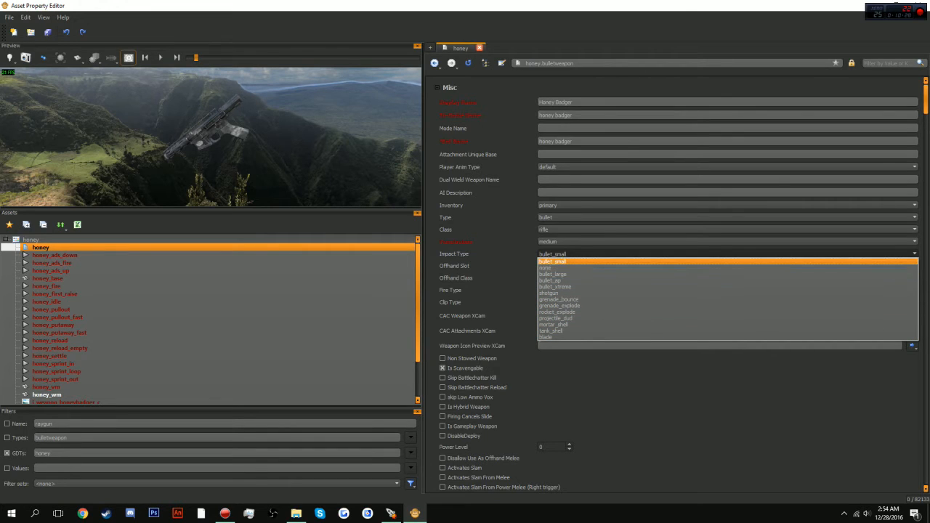
key(Down)
key(Down)
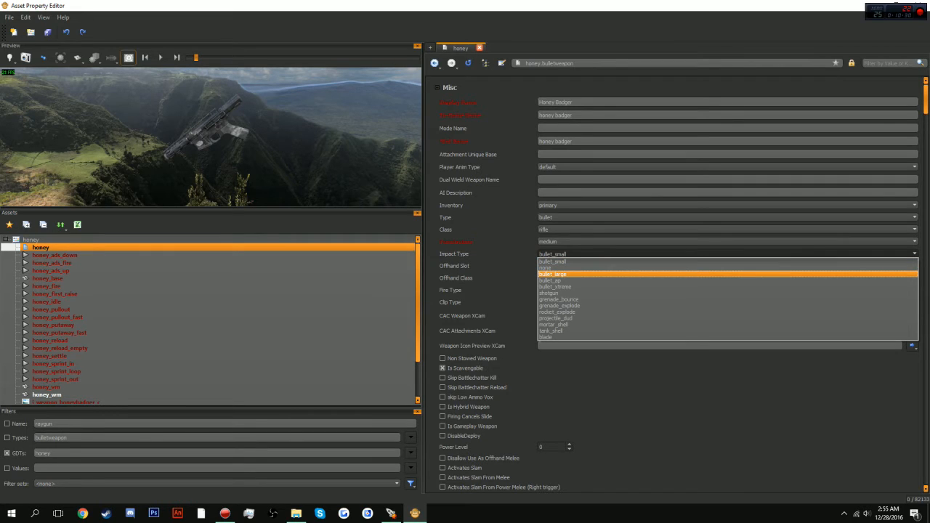
key(Return)
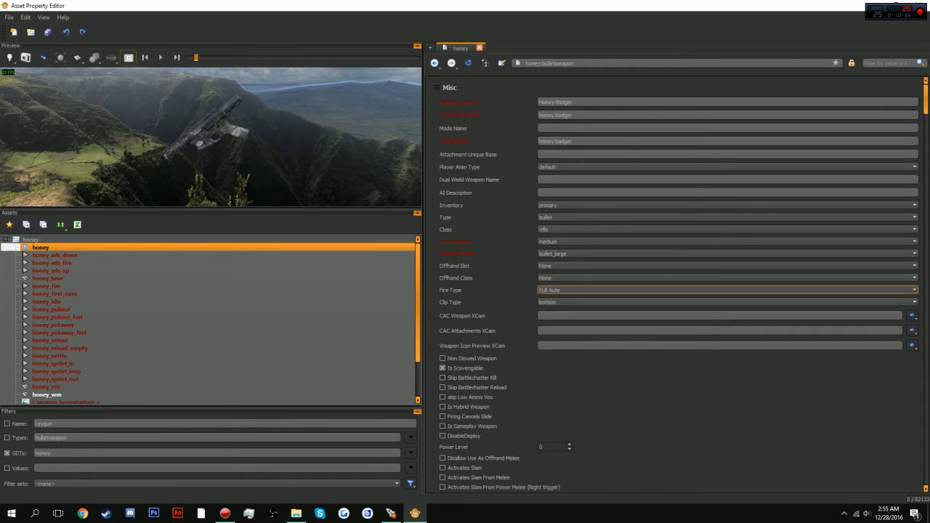
Review the Fire Type choices, keeping Full Auto, and examine the Damage and Ammo Options sections of the weapon.
key(space)
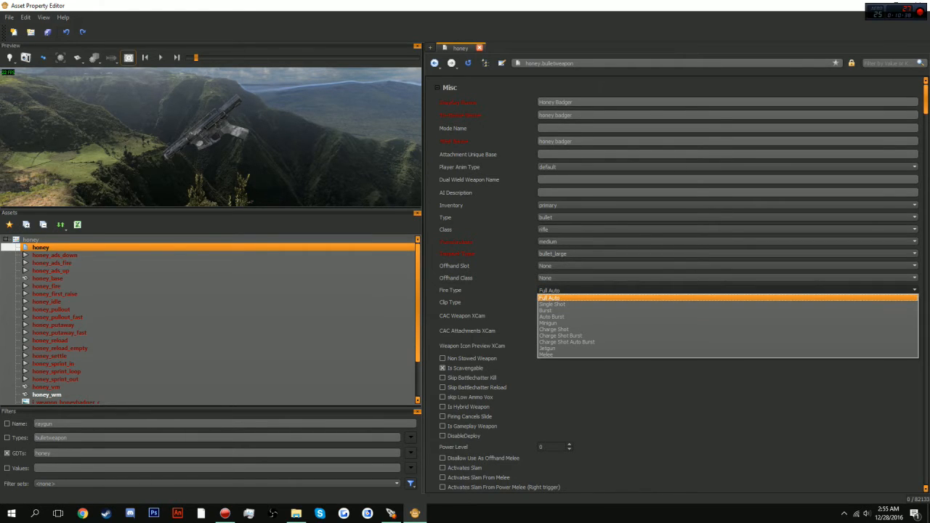
key(Escape)
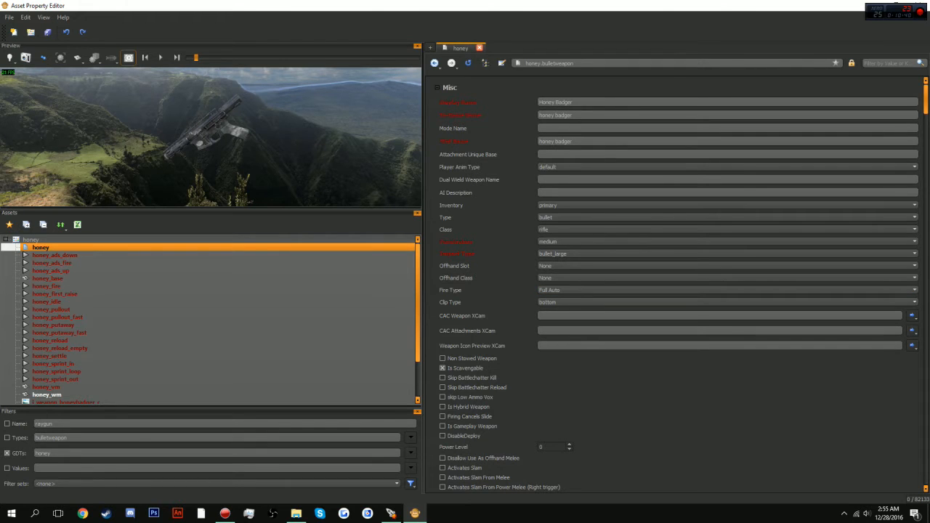
key(Tab)
scroll(654, 378, down, 8)
scroll(654, 327, down, 5)
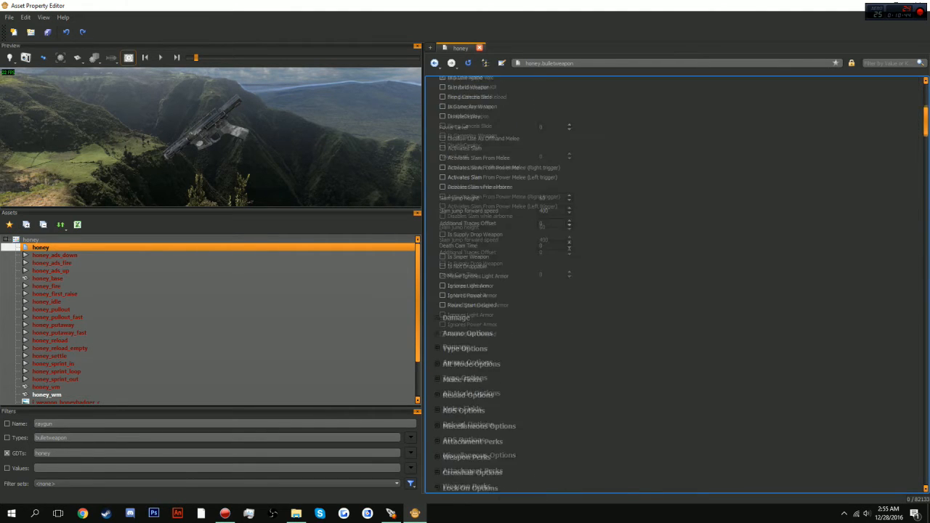
click(455, 258)
click(455, 258)
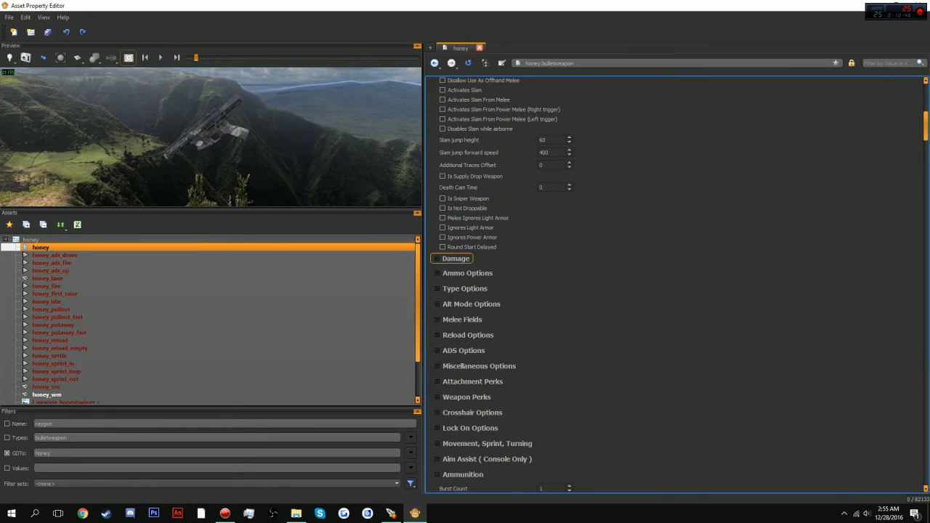
click(466, 273)
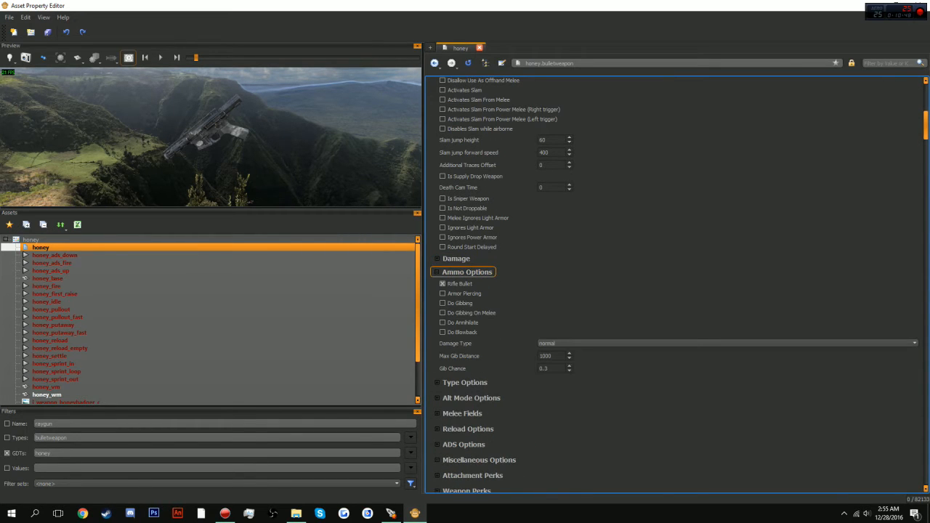
click(466, 272)
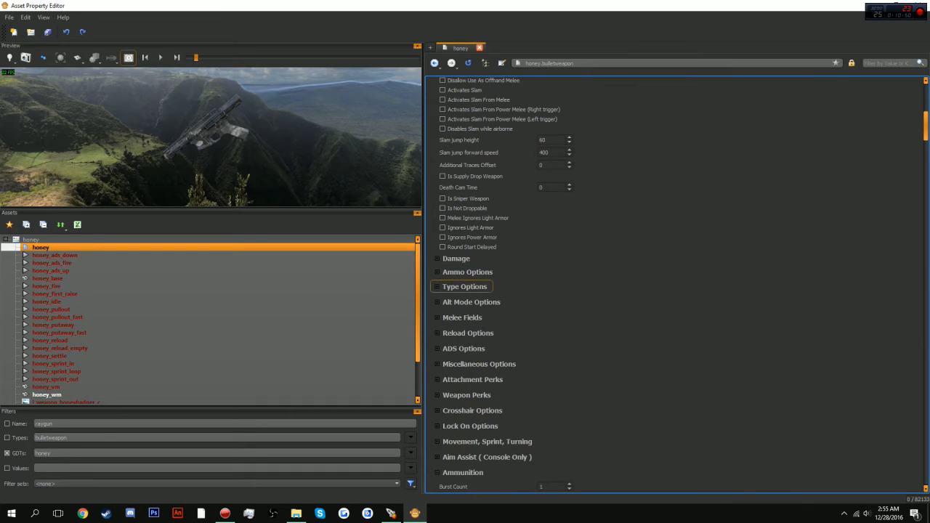
Enable ADS for the weapon in the ADS Options section and collapse that section.
scroll(462, 288, down, 1)
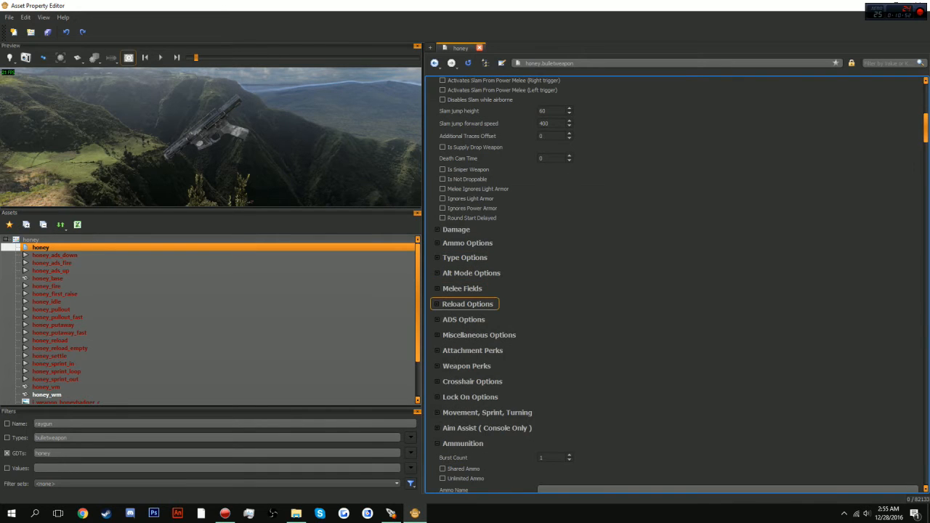
click(467, 304)
click(467, 303)
click(464, 317)
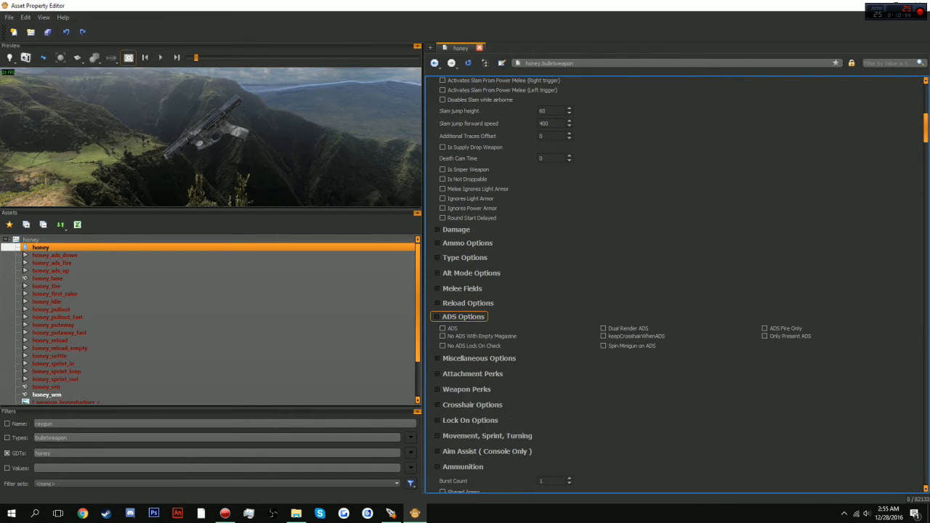
click(442, 328)
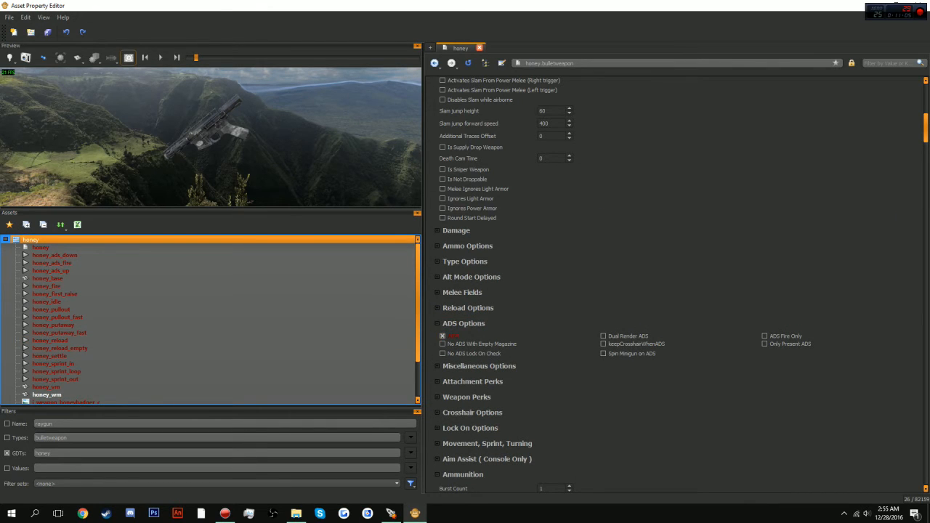
scroll(465, 323, down, 1)
click(463, 294)
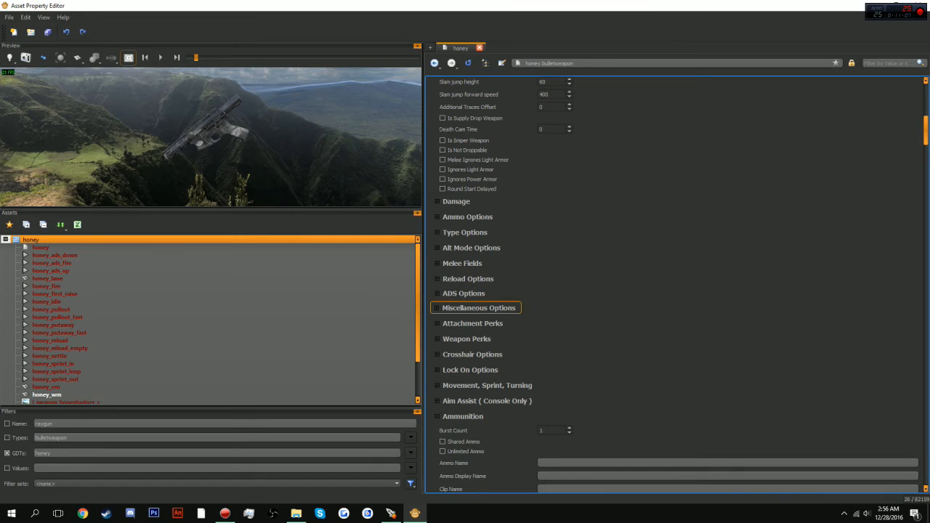
Check the Miscellaneous Options without changing them, and enable Silenced in the weapon's Attachment Perks.
click(476, 307)
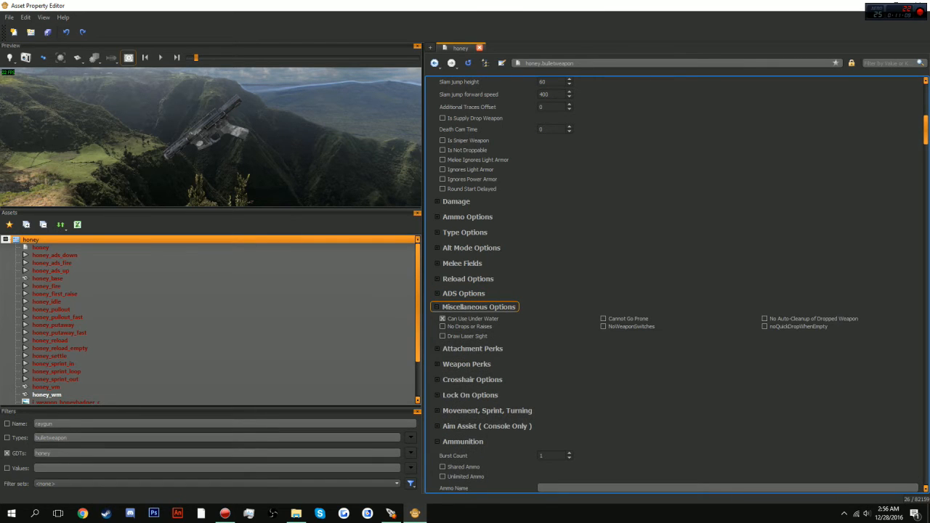
click(475, 307)
click(471, 320)
click(471, 321)
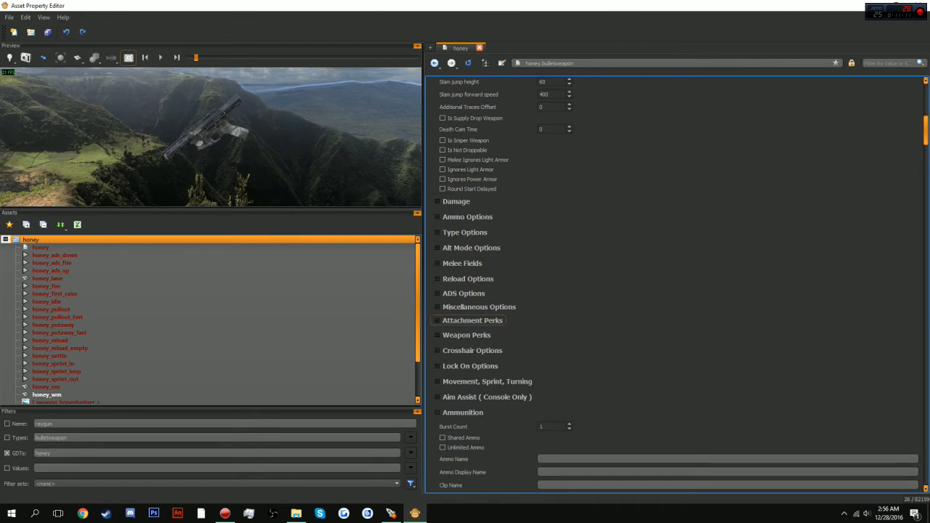
click(471, 320)
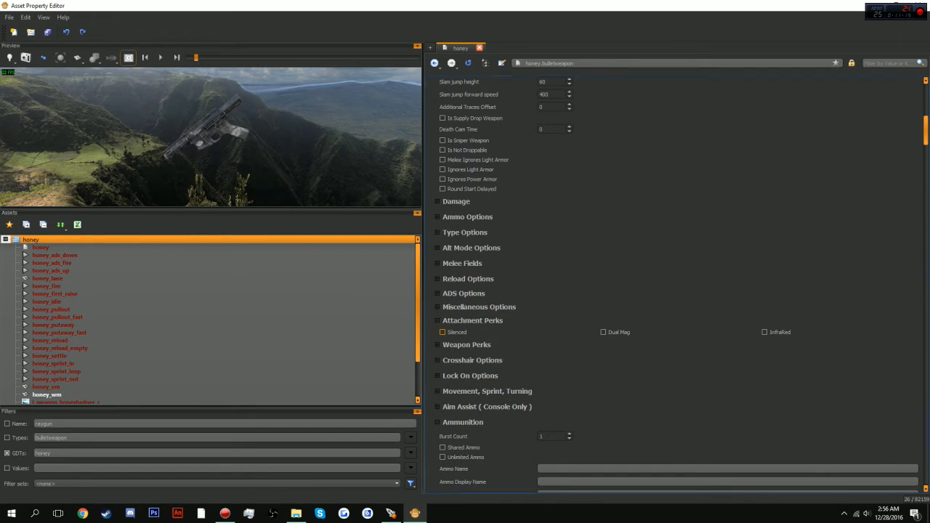
click(444, 332)
click(470, 320)
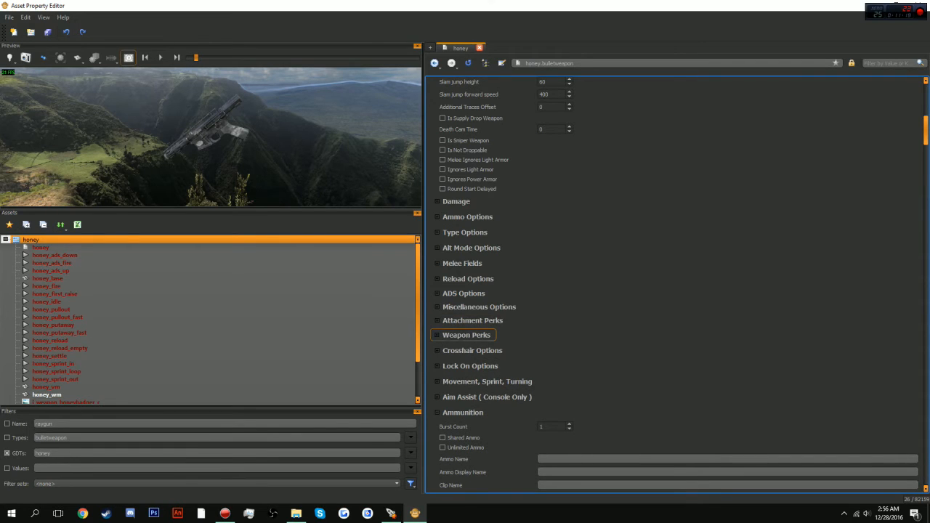
click(470, 320)
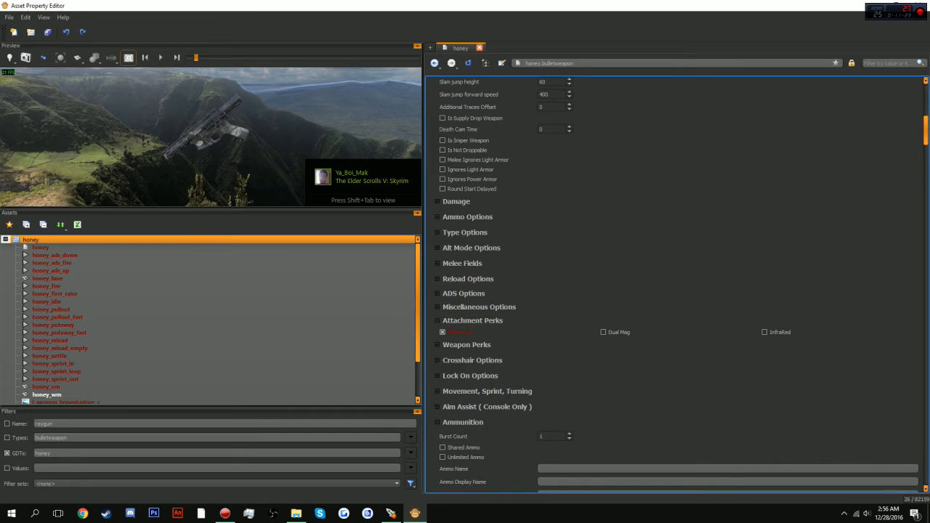
click(470, 320)
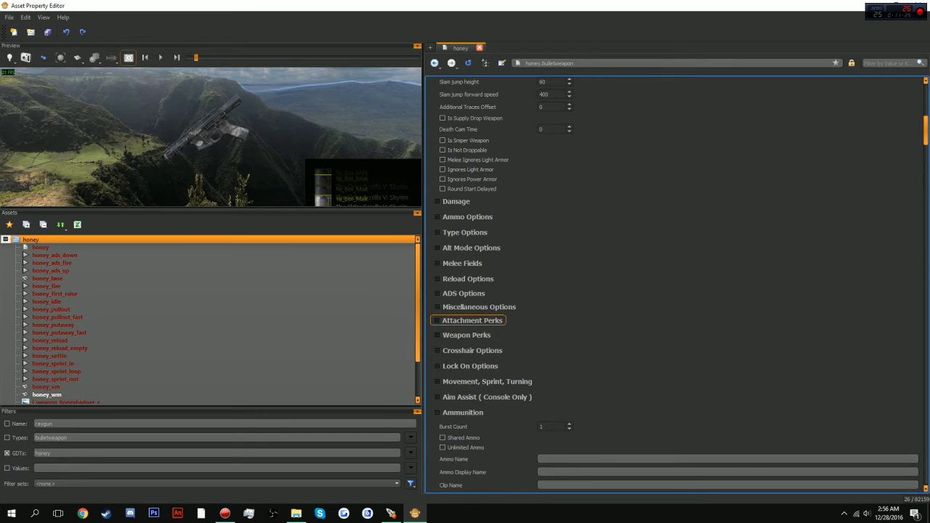
Look through the Weapon Perks and Crosshair Options sections of the weapon.
click(466, 334)
scroll(466, 334, down, 1)
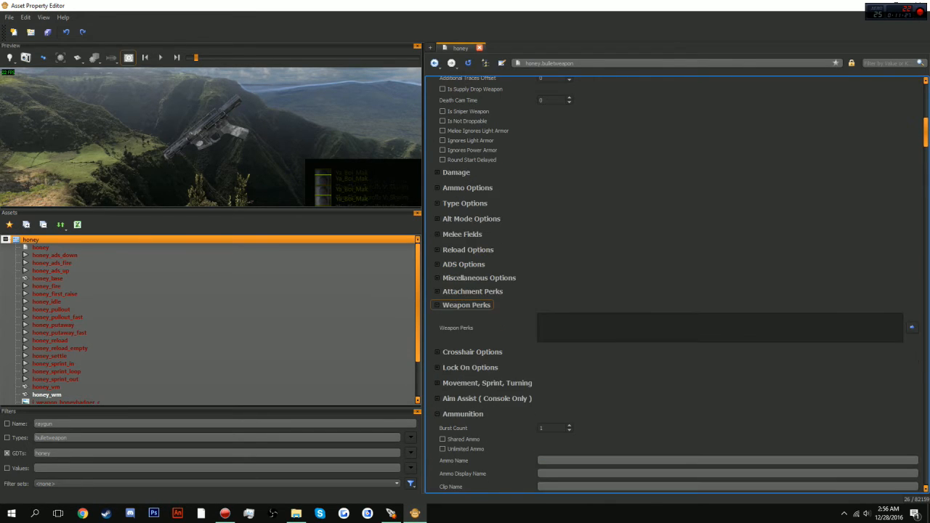
click(466, 305)
click(471, 318)
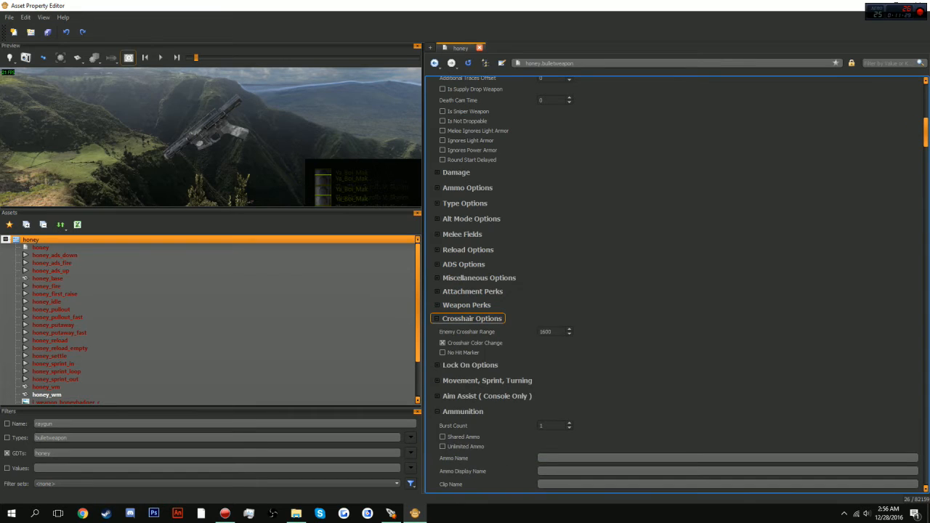
click(471, 319)
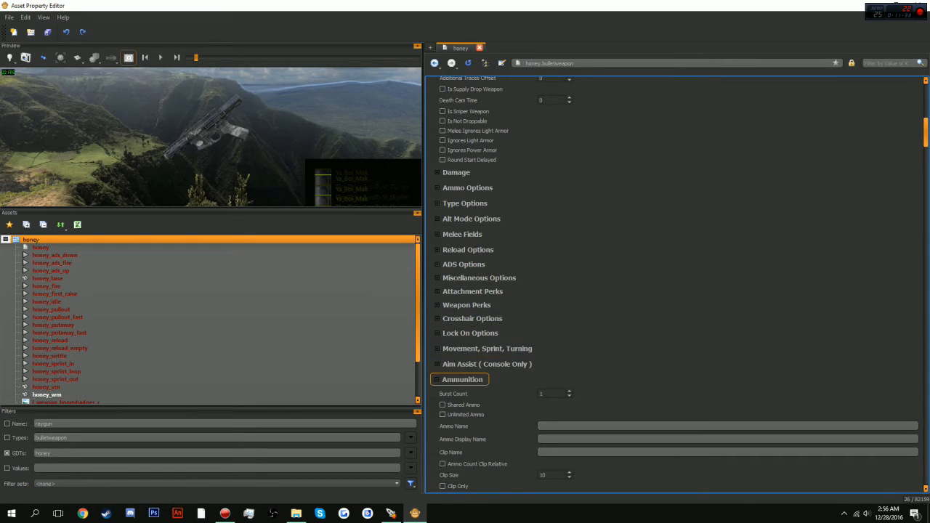
Set the weapon's Ammo Name, Ammo Display Name and Clip Name to honey in the Ammunition section.
click(463, 379)
scroll(462, 379, down, 1)
click(462, 350)
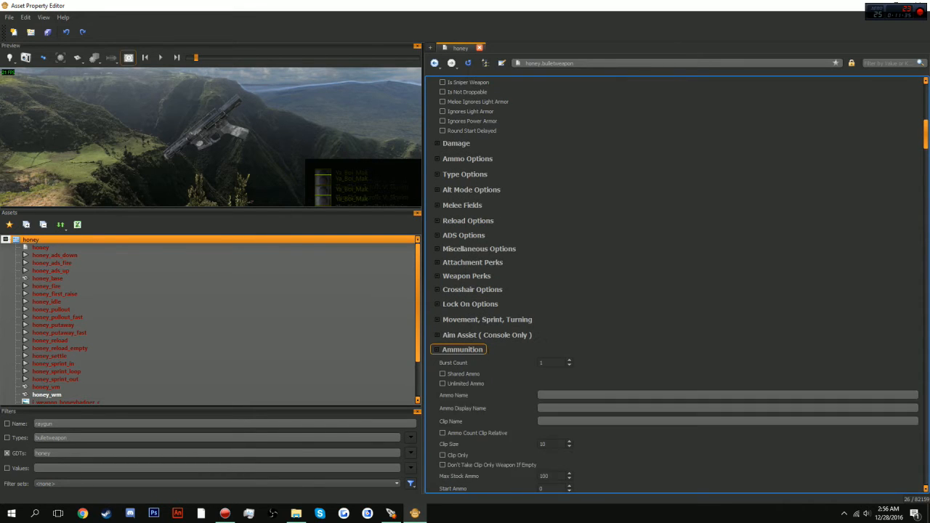
scroll(463, 349, down, 1)
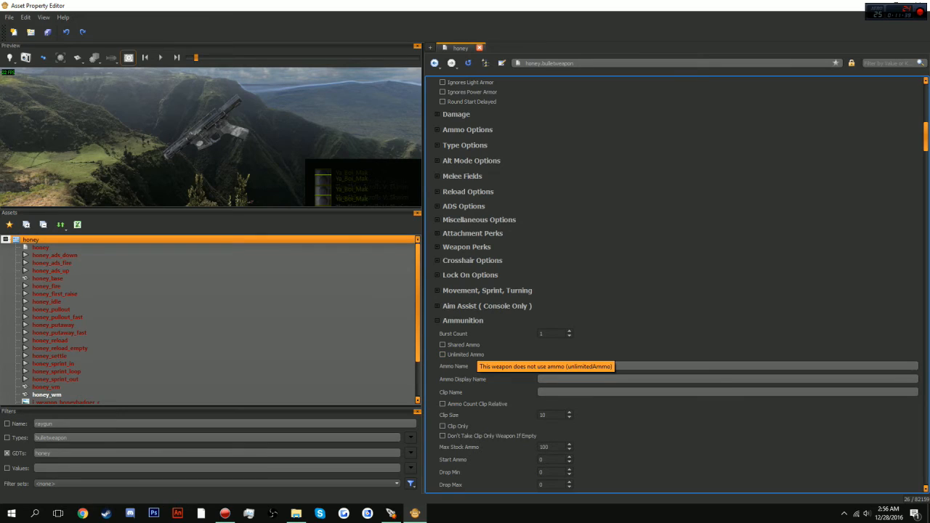
click(552, 366)
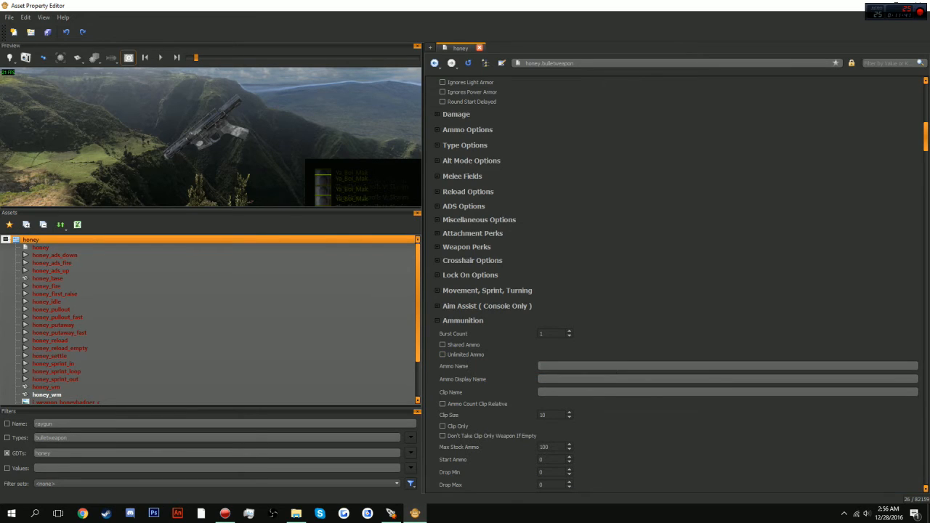
text(honey)
key(Tab)
text(honey)
key(Tab)
text(hone)
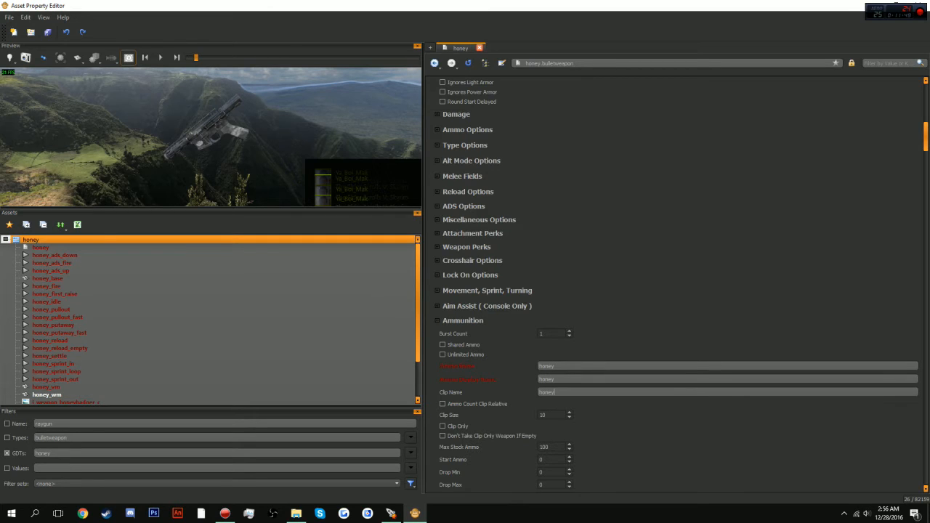
text(y)
key(Tab)
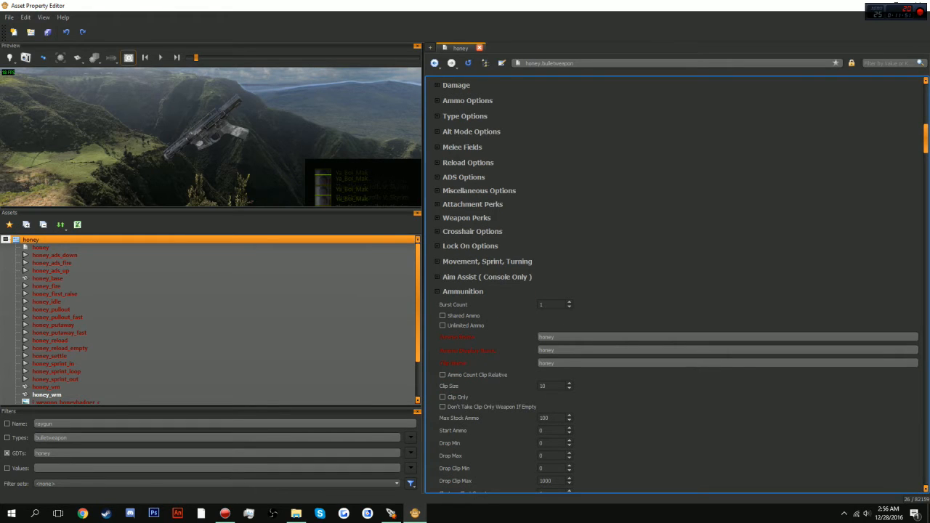
Set the weapon's Clip Size to 30, Max Stock Ammo to 300 and Start Ammo to 250.
double_click(542, 386)
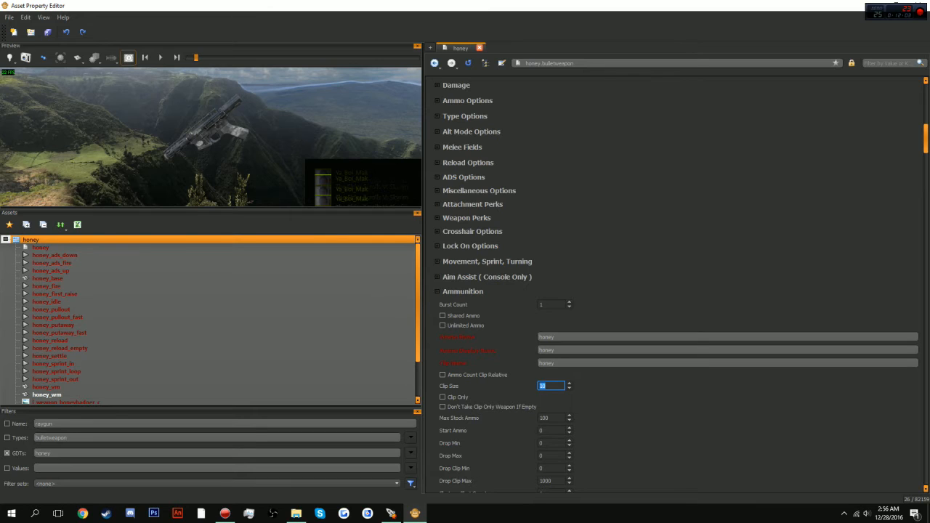
text(30)
double_click(544, 417)
text(3)
key(Tab)
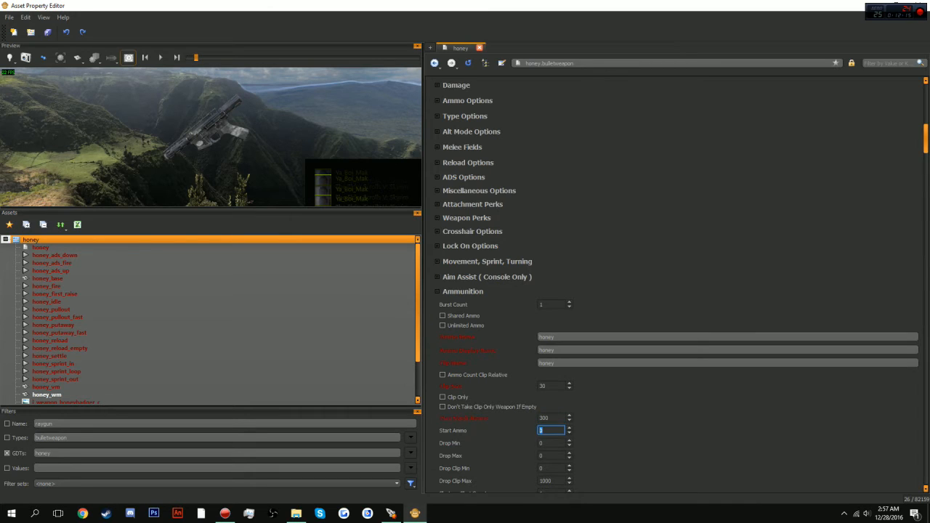
text(25)
click(676, 430)
scroll(675, 430, down, 1)
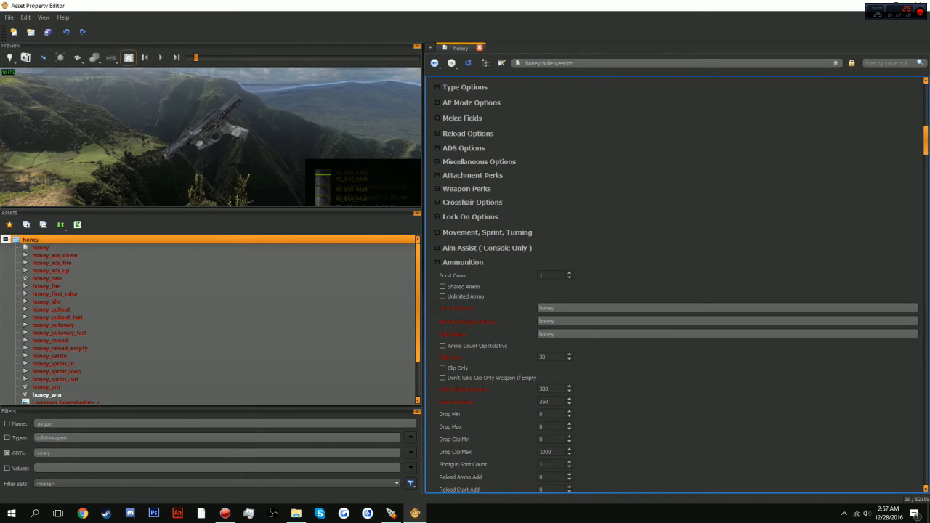
Set the weapon's Drop Min to 25, Drop Max to 60 and Drop Clip Min to 27.
key(Tab)
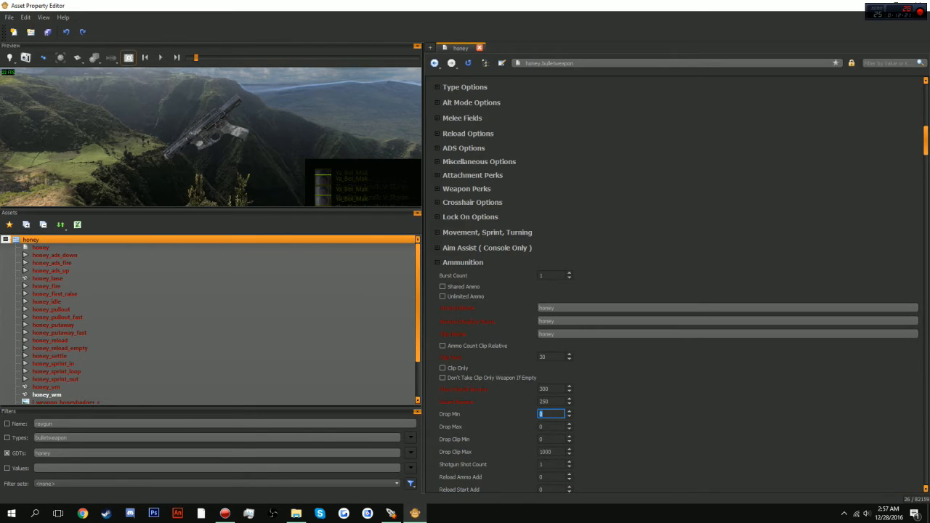
text(25)
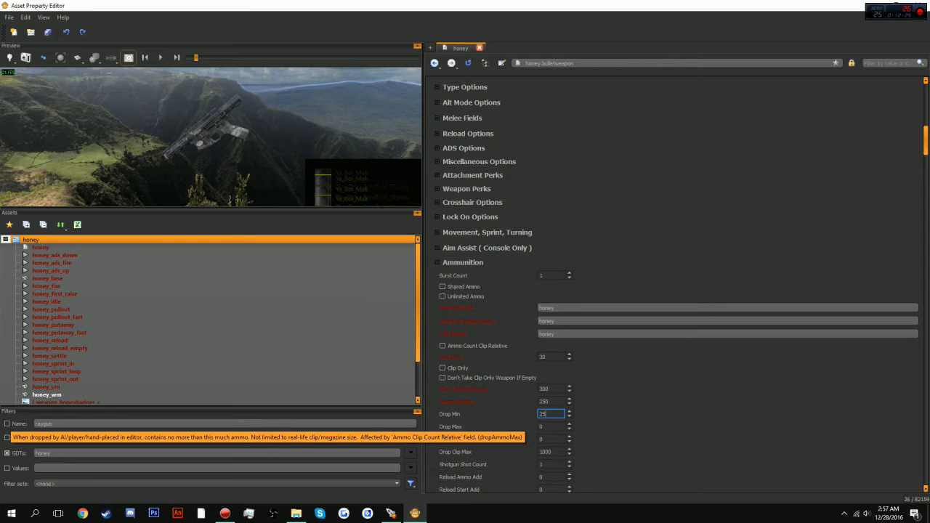
key(Tab)
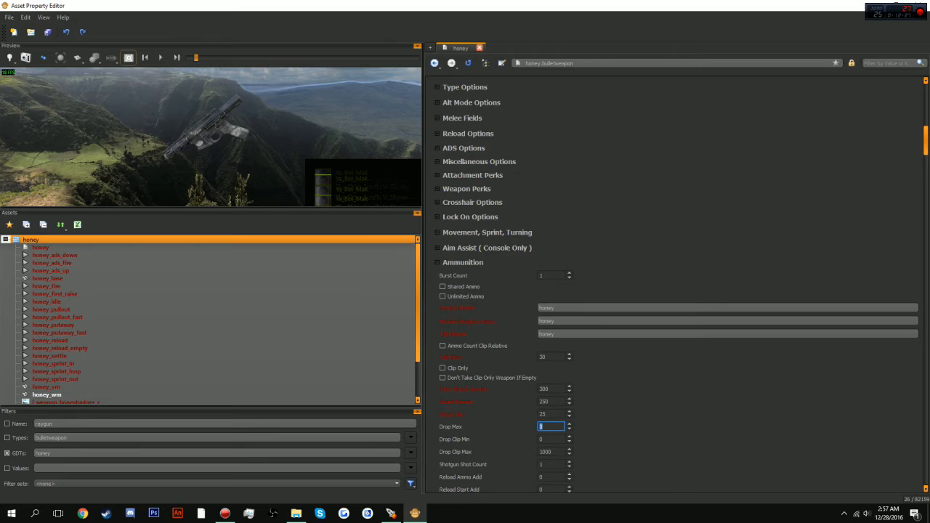
text(6)
key(Tab)
text(27)
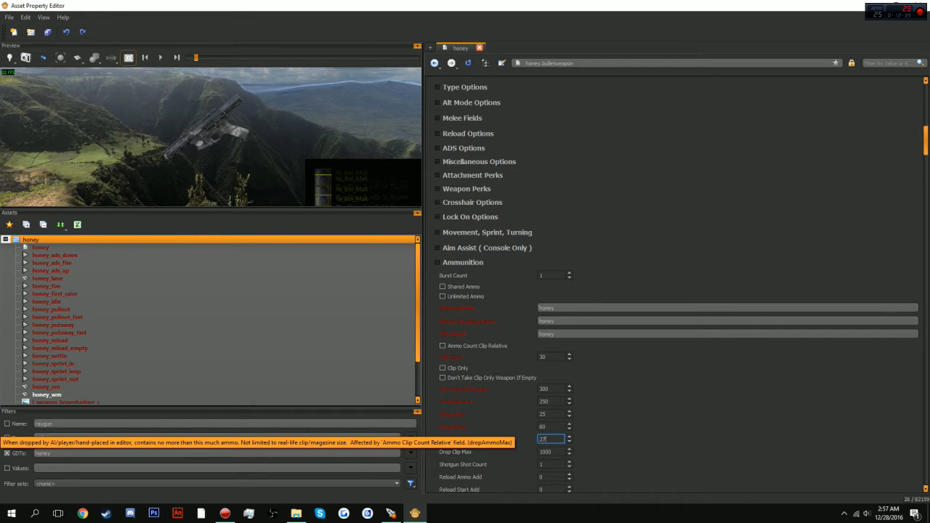
key(Return)
scroll(677, 288, down, 1)
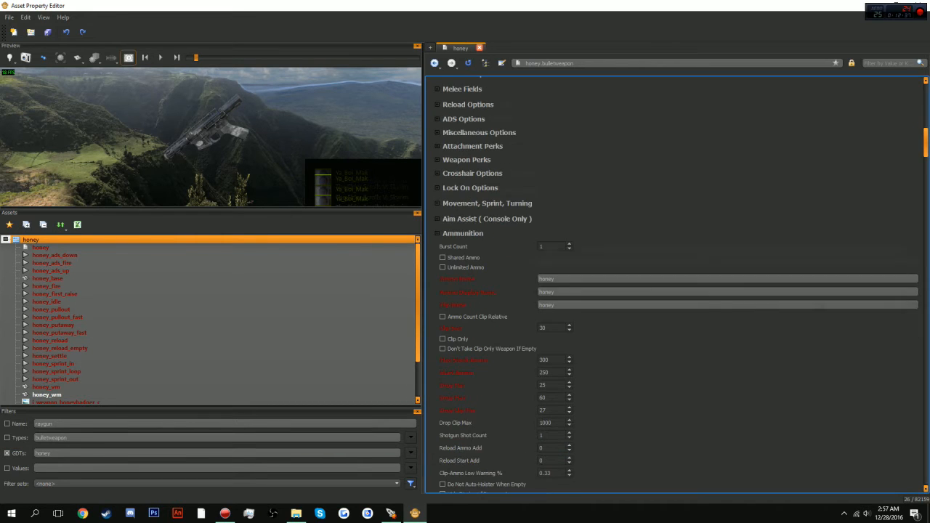
Collapse the Ammunition section and set Damage 1 (MAX) to 200 in the Damage Ranges section.
scroll(677, 289, down, 1)
scroll(677, 288, down, 2)
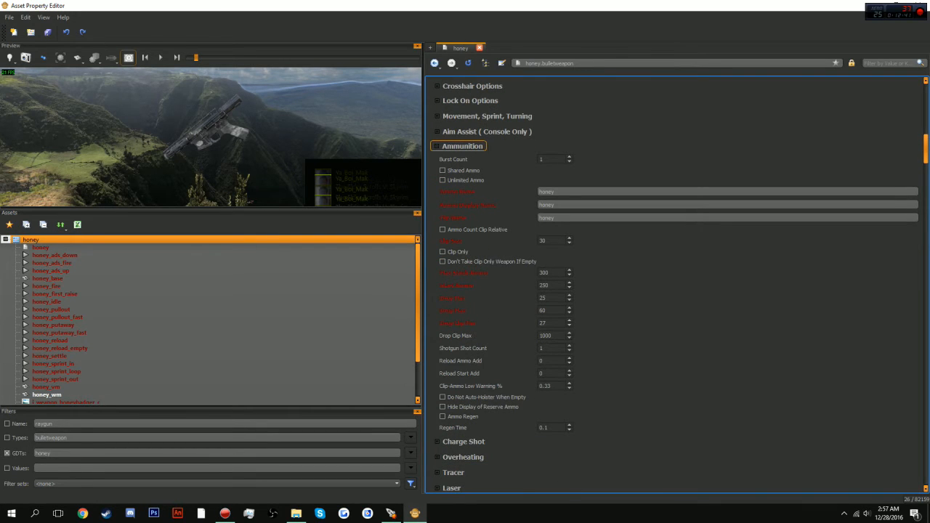
key(Left)
key(Down)
key(Down)
key(Down)
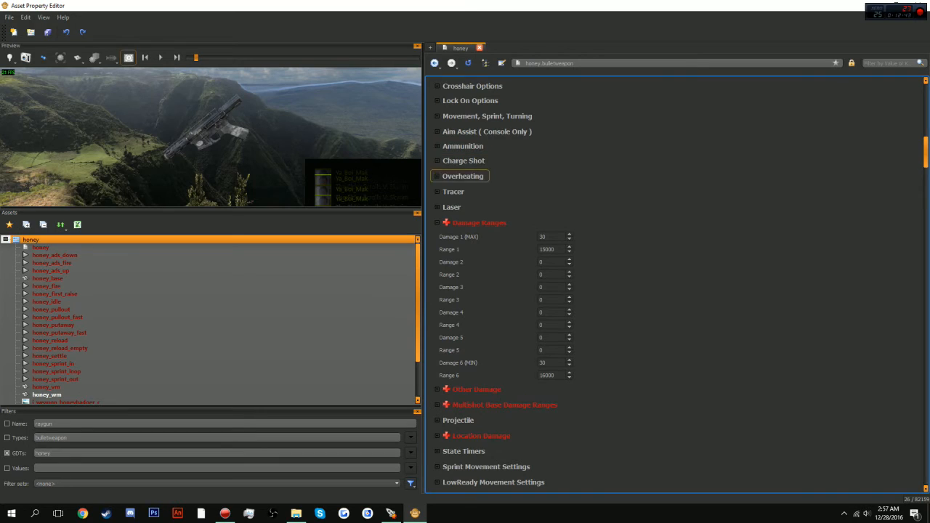
key(Down)
key(Down)
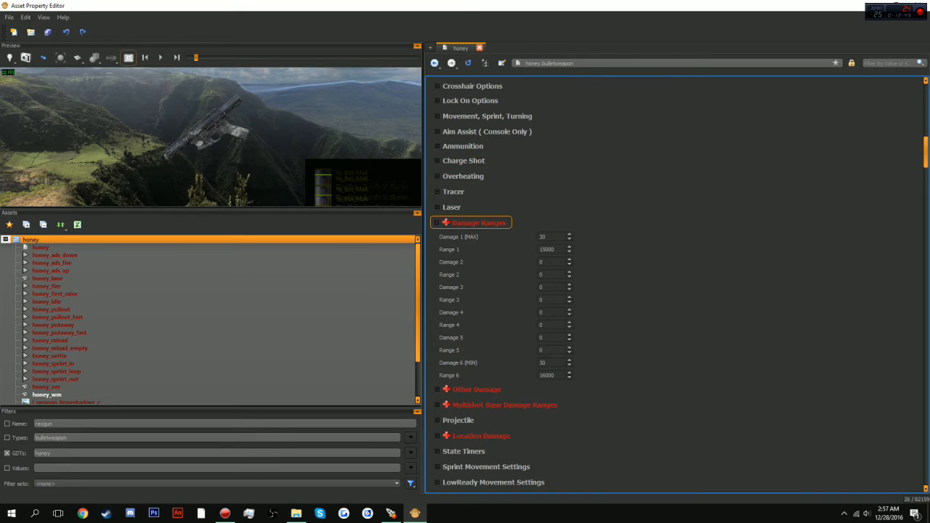
double_click(543, 237)
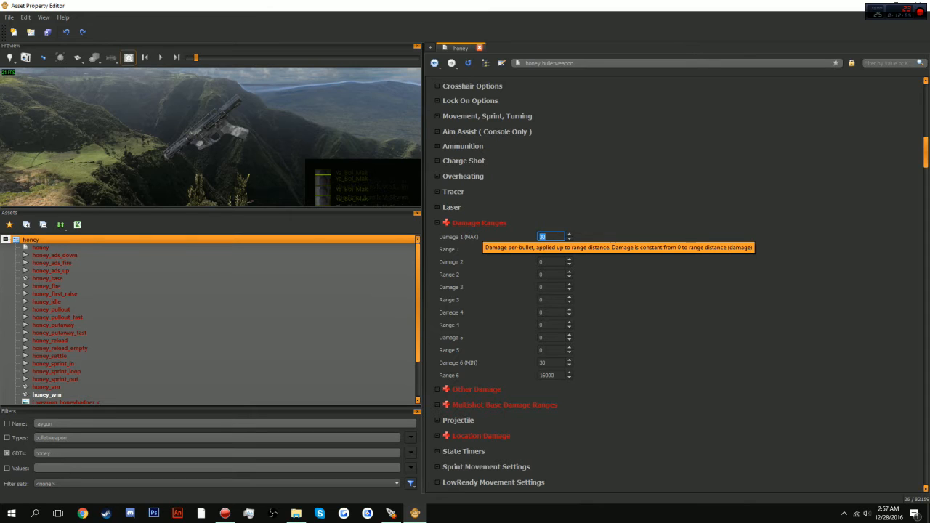
text(3)
click(640, 250)
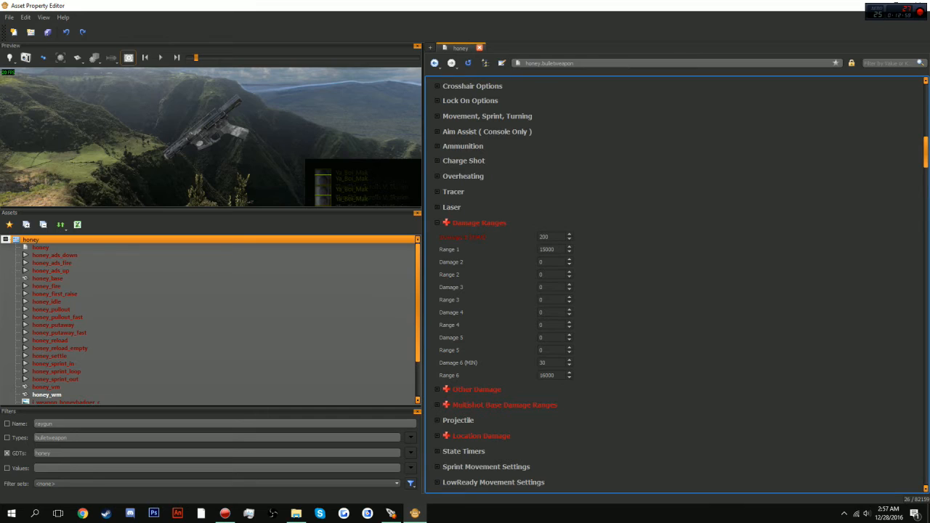
Set Range 6 to 1800 and Range 1 to 1500 in the Damage Ranges, keeping Damage 6 (MIN).
drag(551, 363, 537, 362)
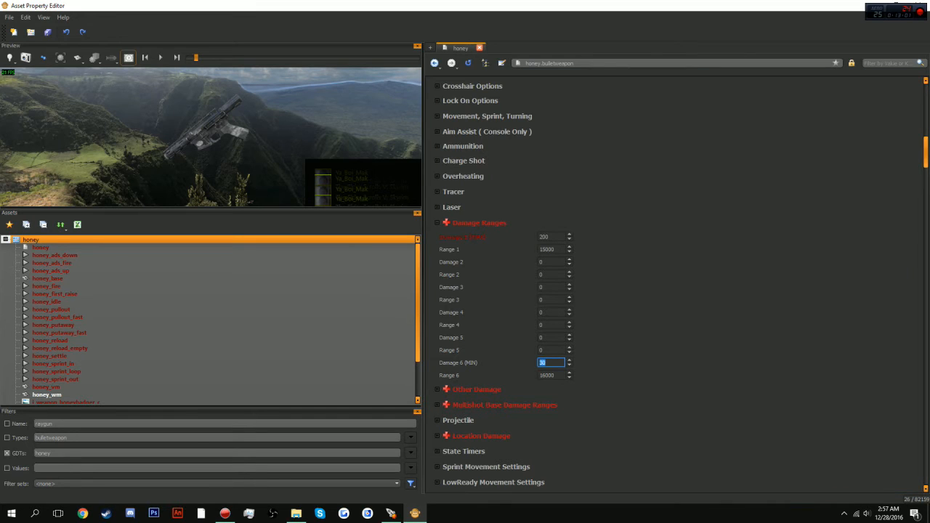
key(Tab)
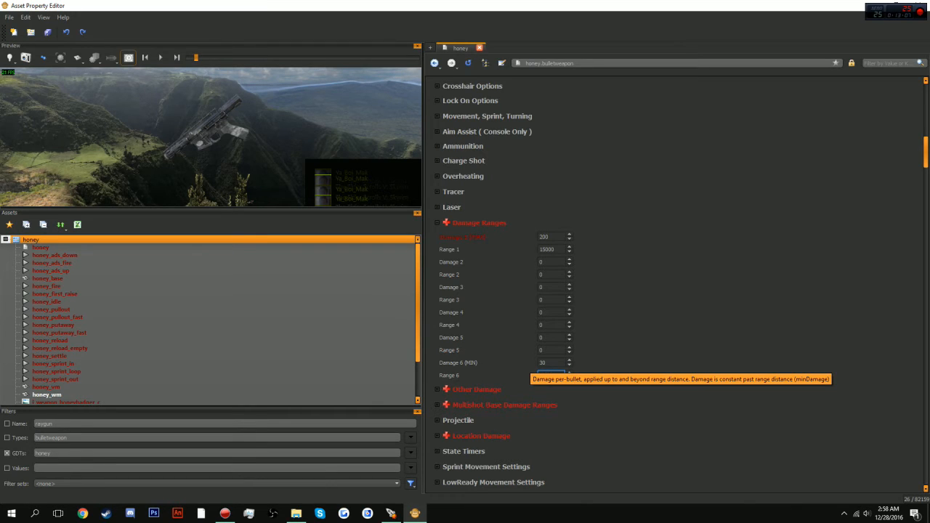
text(1800)
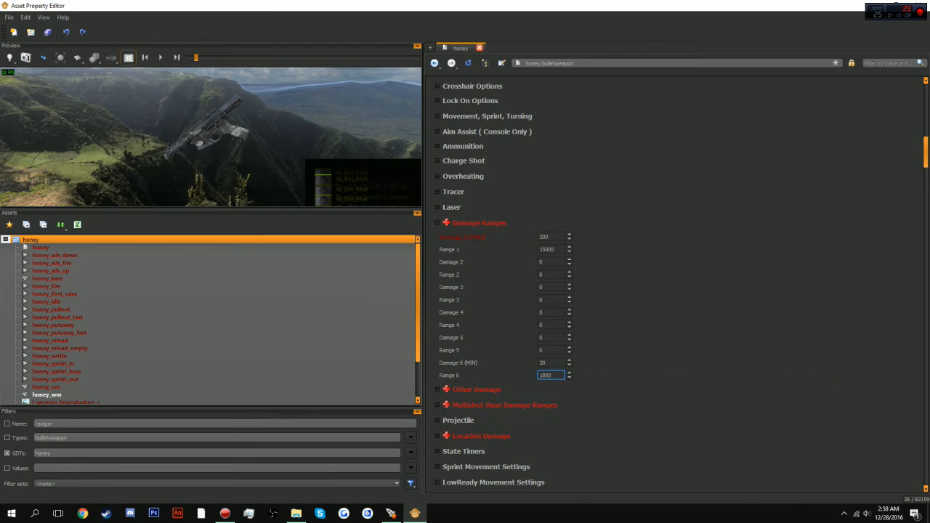
drag(555, 249, 550, 249)
key(BackSpace)
key(Return)
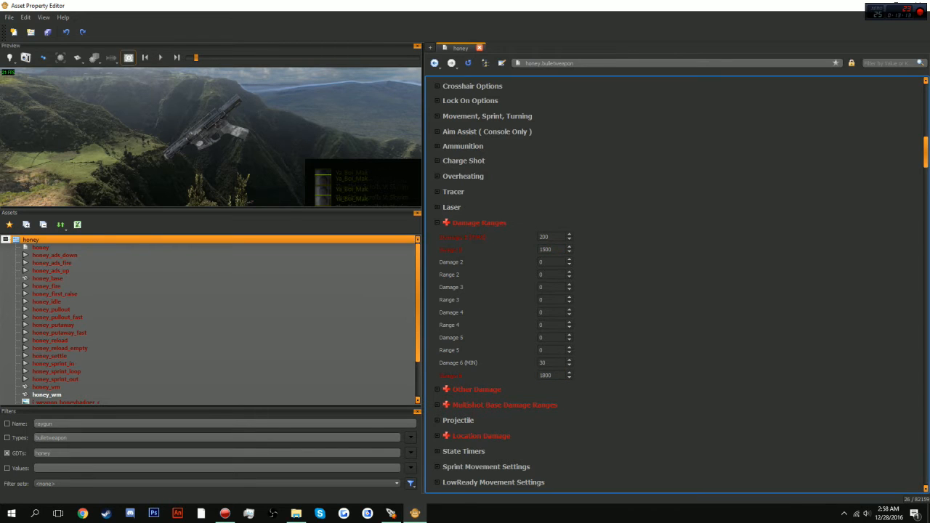
Collapse the Damage Ranges section of the honey weapon.
scroll(676, 284, down, 1)
scroll(675, 284, down, 1)
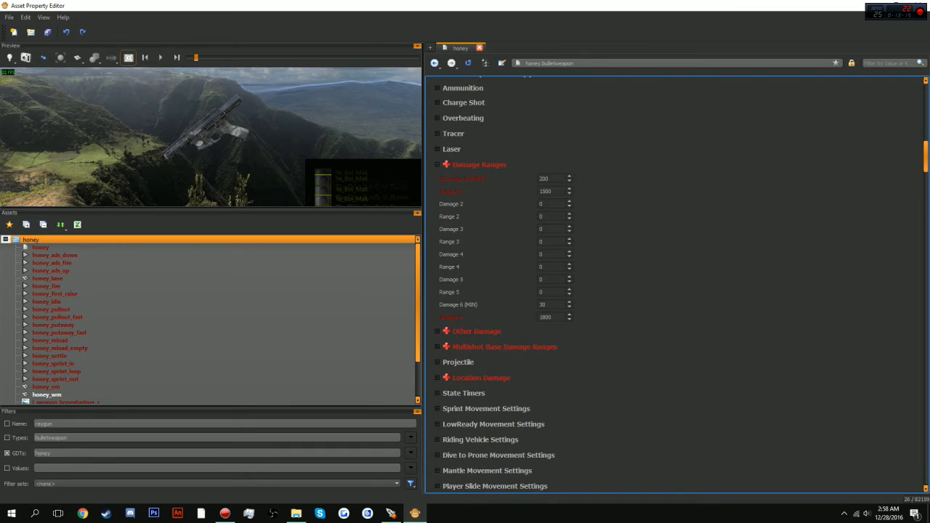
key(Left)
key(Down)
key(Down)
key(Down)
key(Down)
key(Down)
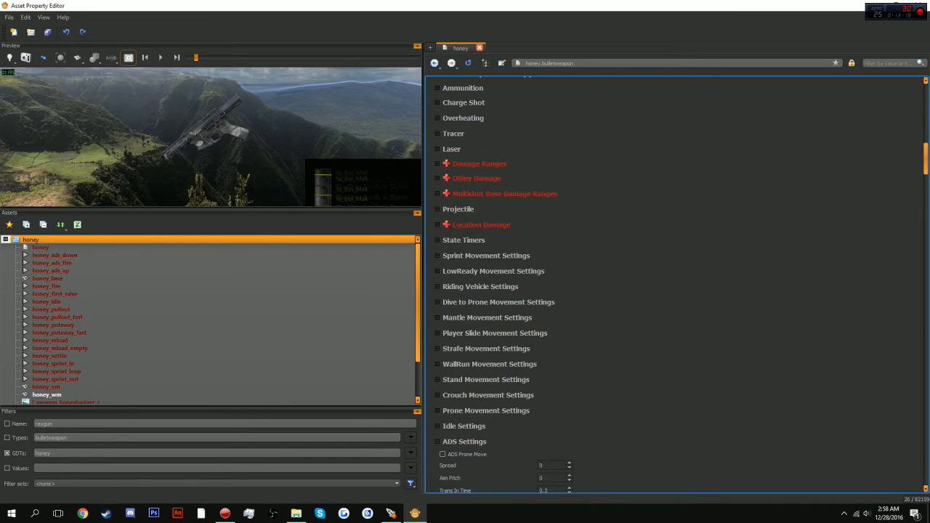
Look through the Projectile and Location Damage sections of the honey weapon.
key(Up)
key(Up)
key(Down)
key(Down)
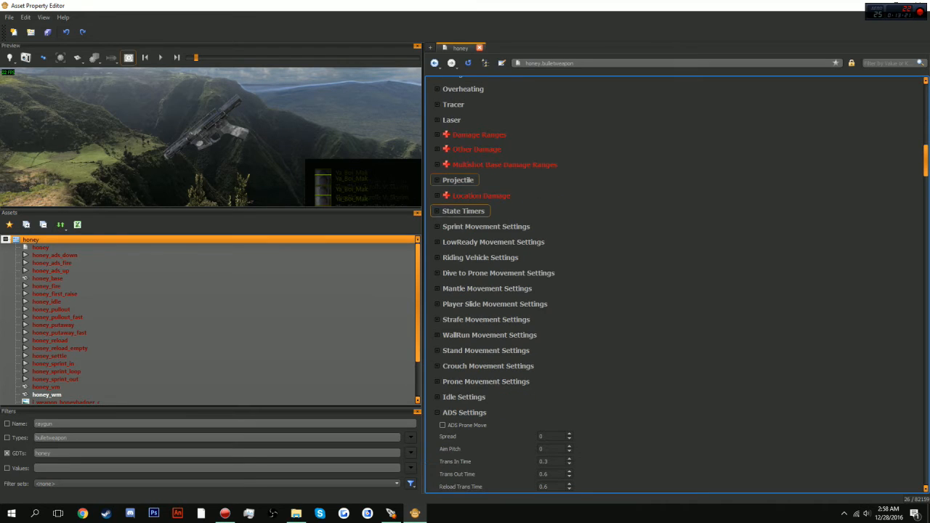
key(Up)
key(Up)
key(Right)
key(Left)
key(Down)
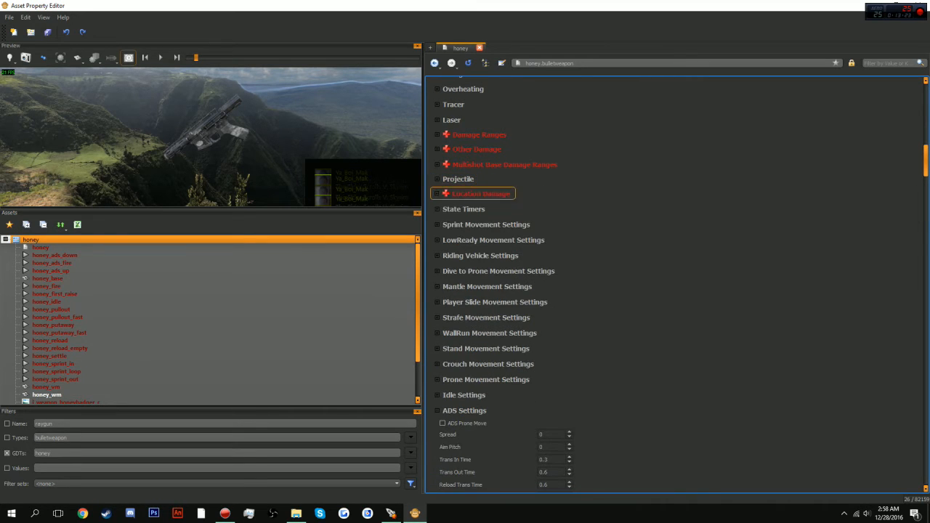
Expand the State Timers section and set the Fire time to 0.09.
key(Down)
key(Down)
key(Up)
key(Right)
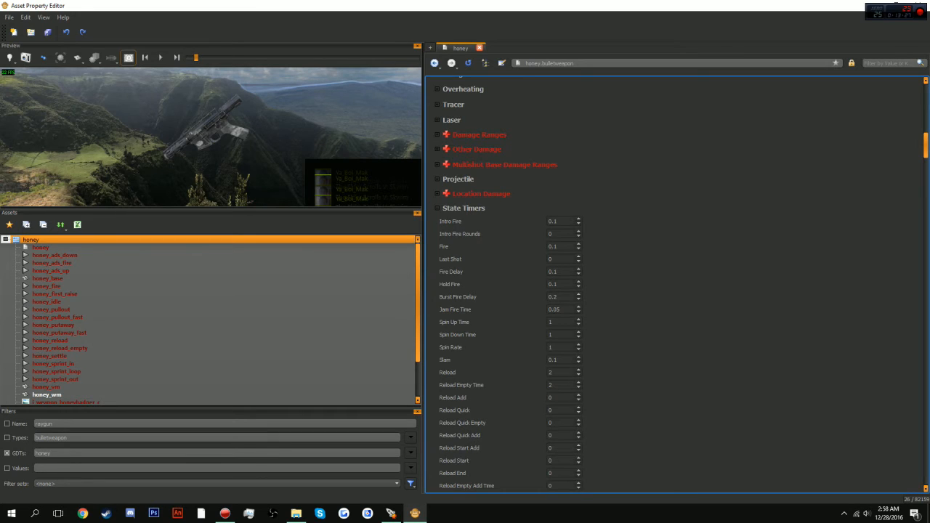
click(561, 246)
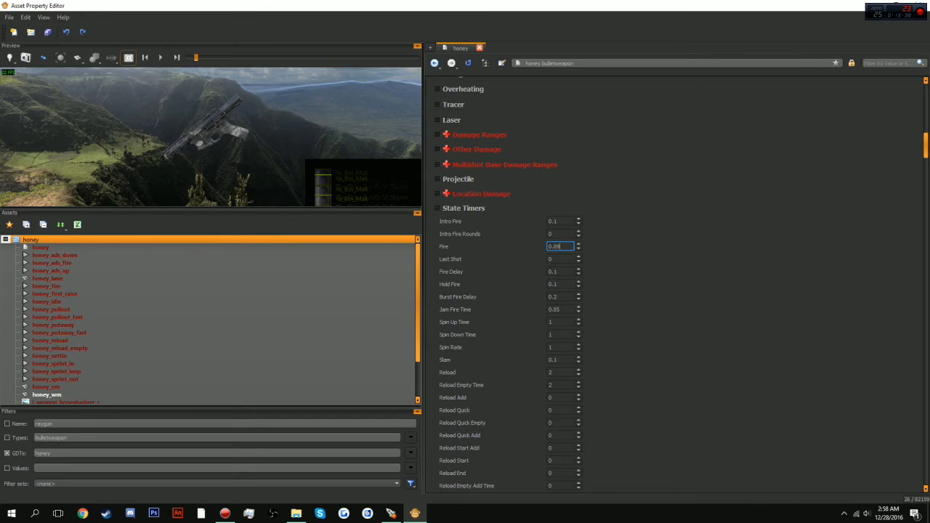
key(Return)
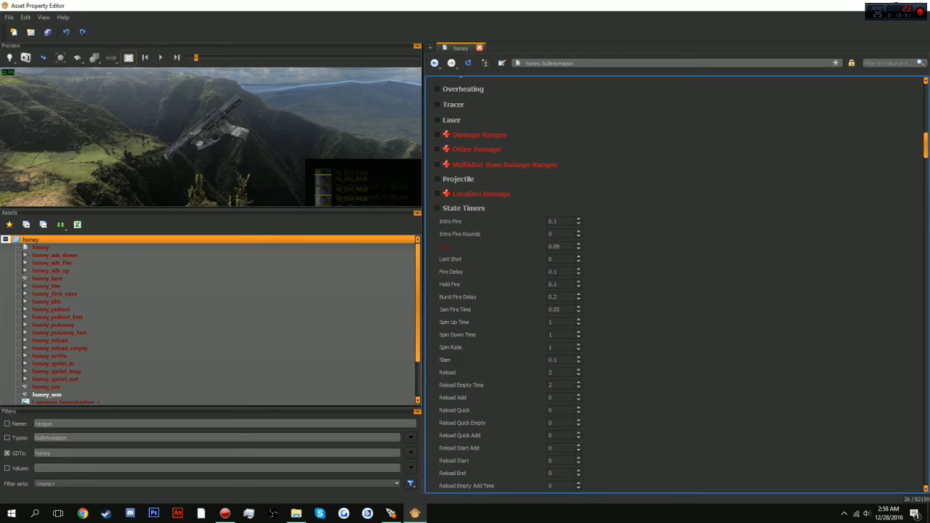
Go past the remaining State Timers and expand the Stand Movement Settings section.
scroll(676, 284, down, 3)
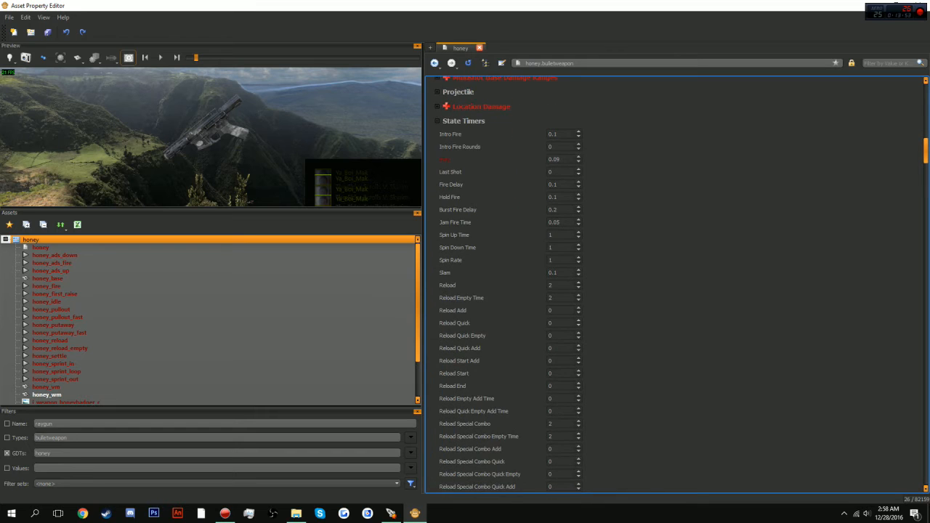
scroll(675, 283, down, 8)
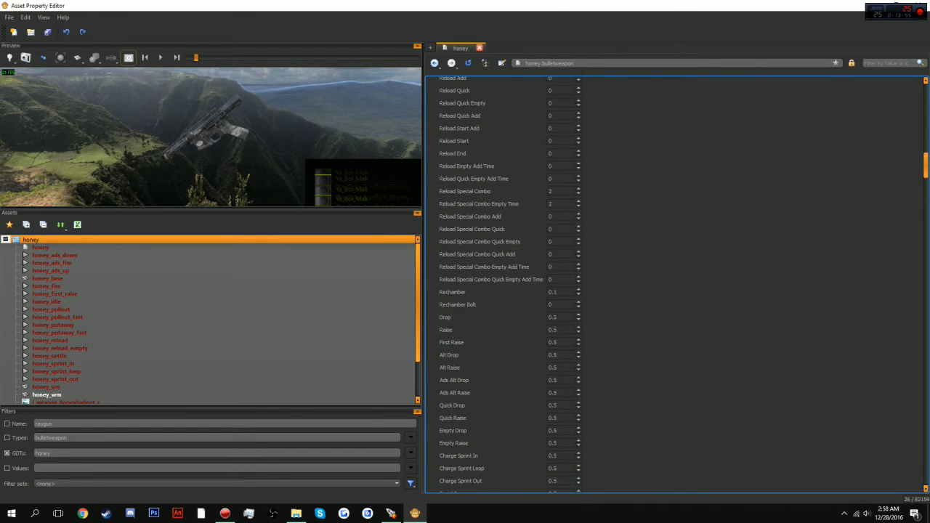
scroll(676, 283, down, 1)
scroll(675, 283, down, 11)
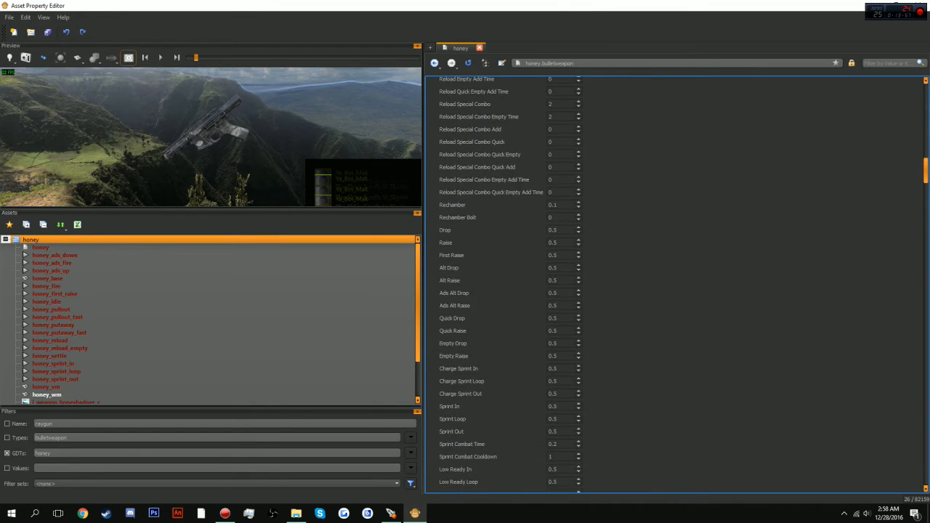
scroll(676, 283, down, 20)
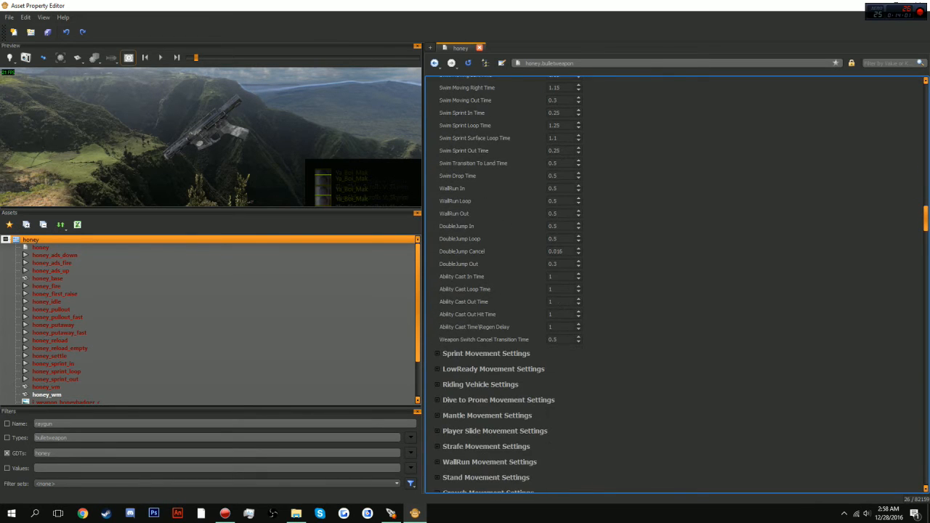
scroll(479, 310, down, 2)
scroll(480, 298, down, 1)
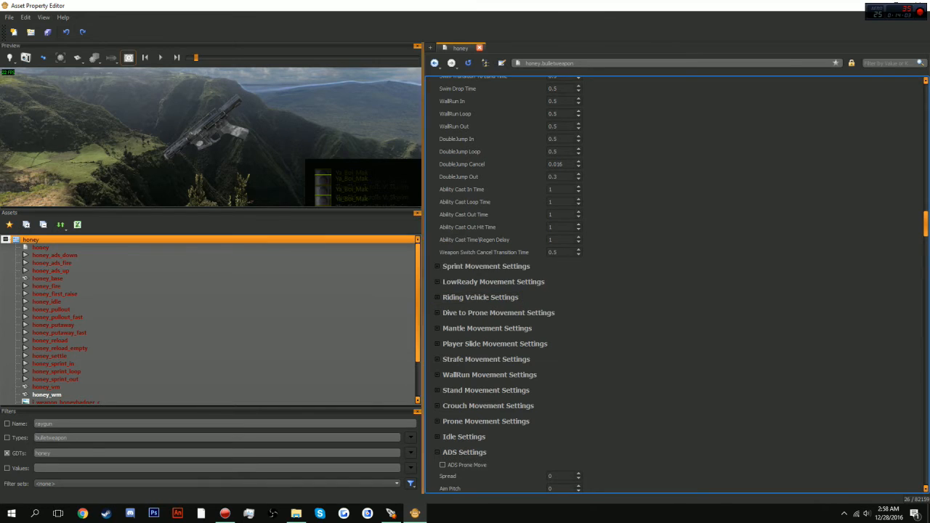
scroll(480, 297, down, 2)
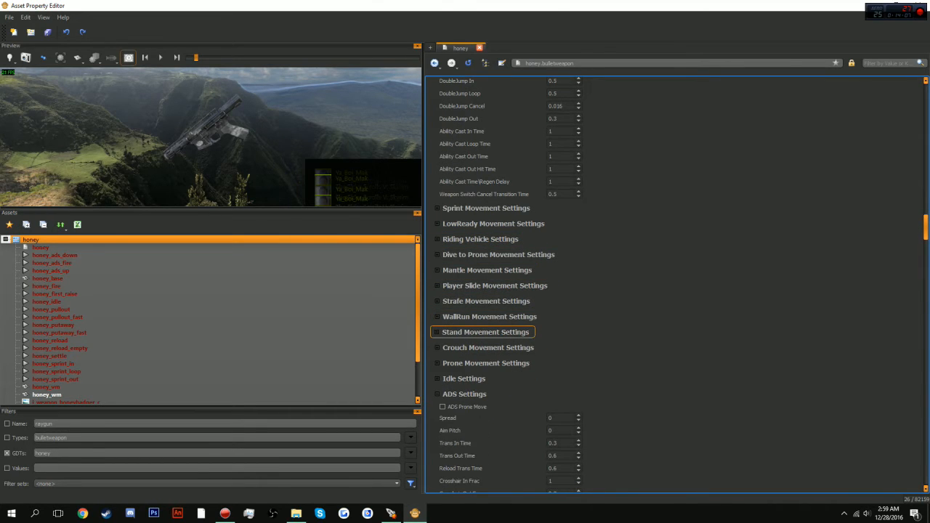
click(485, 332)
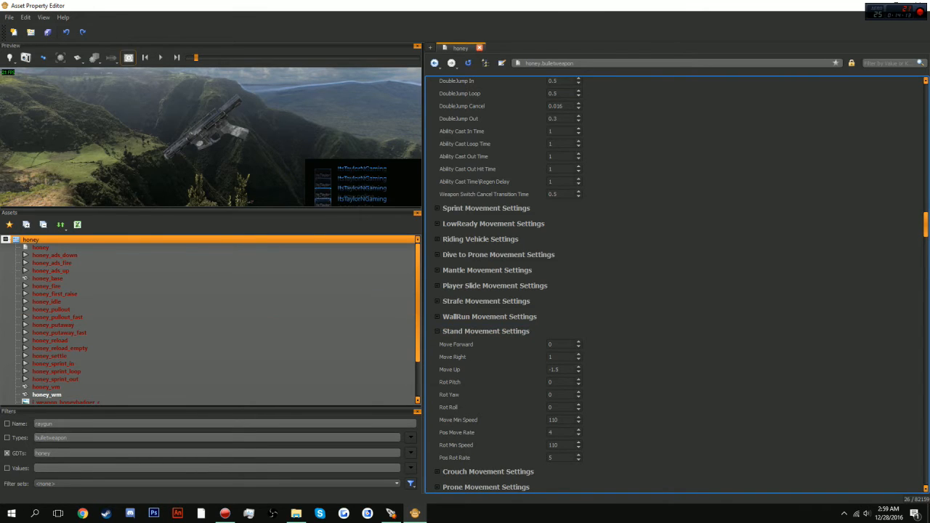
scroll(487, 316, down, 2)
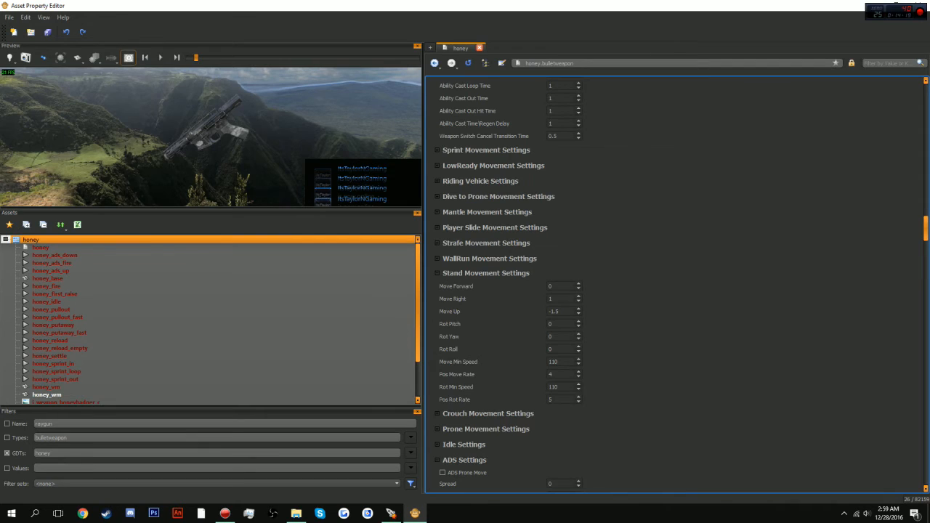
Filter the assets to bulletweapon types in the honey and thompson GDTs, and open the thompson weapon.
click(51, 454)
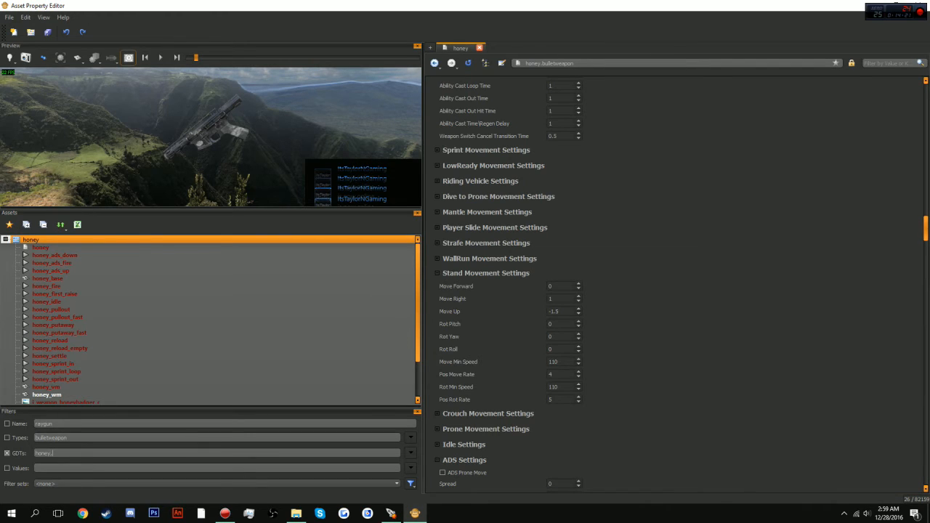
text(,thompson)
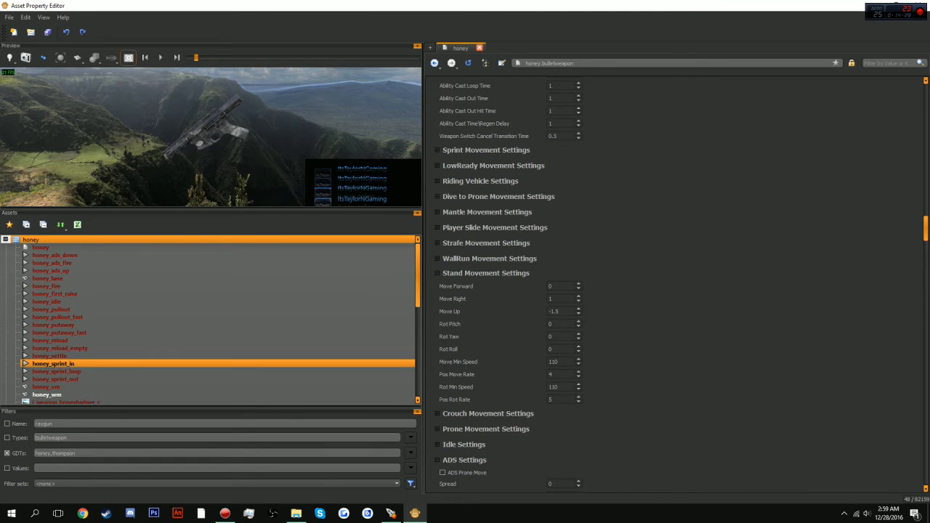
click(7, 438)
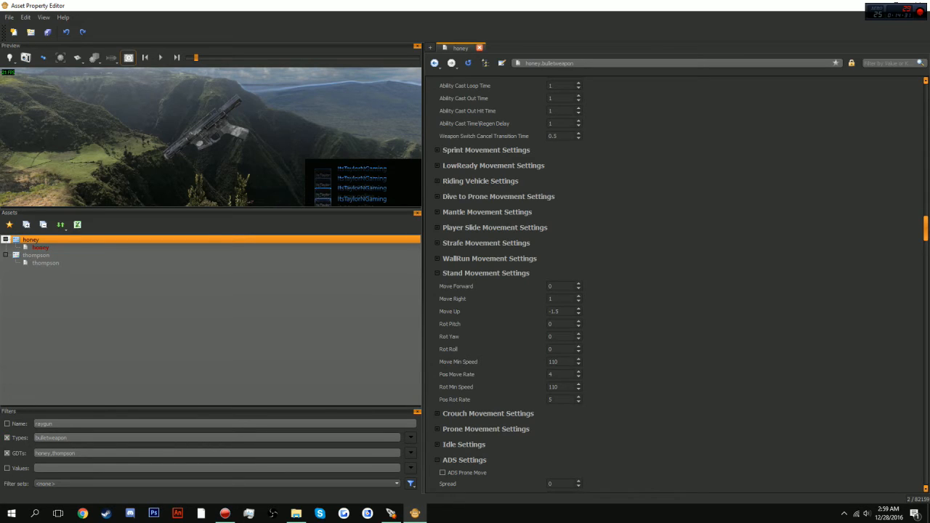
click(45, 263)
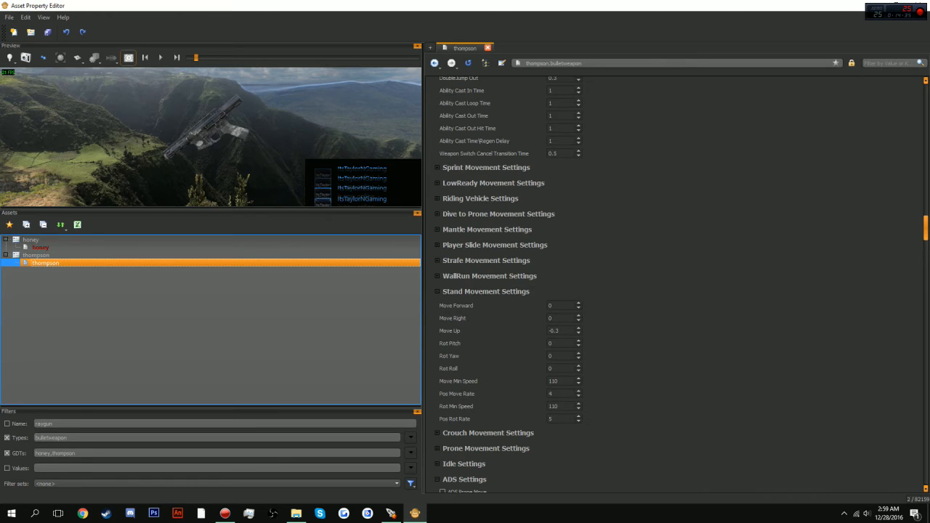
In honey's Stand Movement Settings, set Move Up to -0.3 and Move Right to 0 to match thompson.
double_click(554, 330)
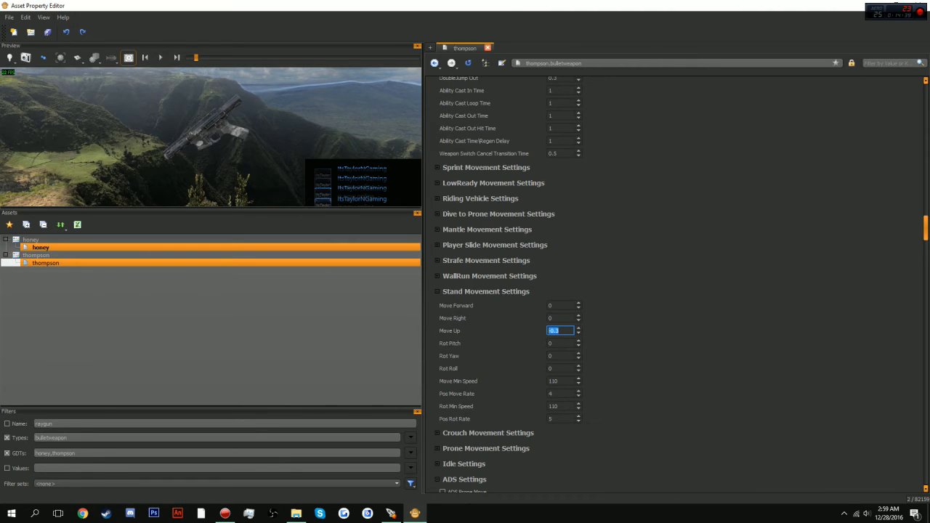
click(41, 247)
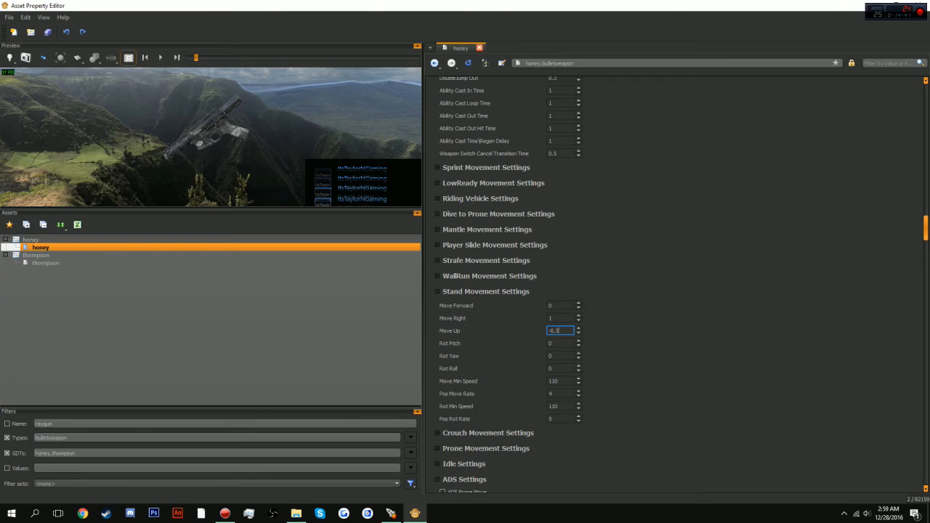
double_click(551, 318)
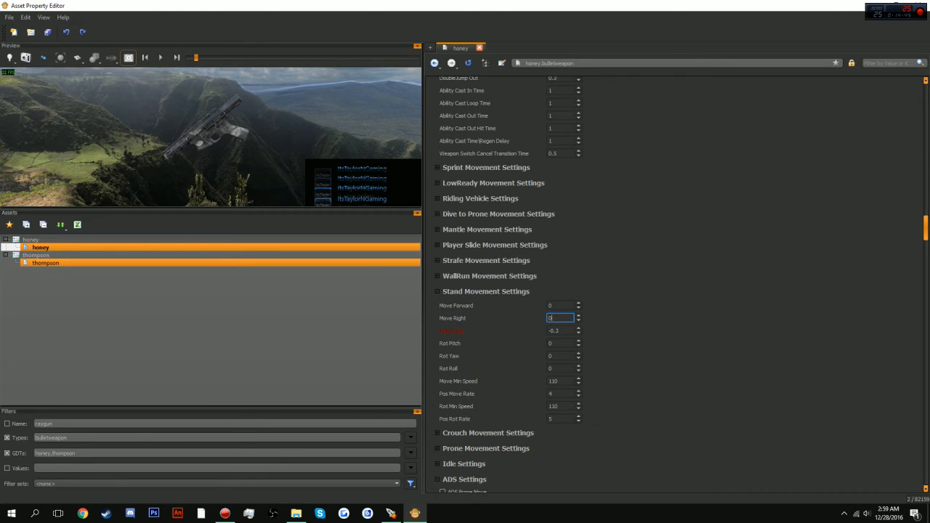
Compare thompson's Stand Movement Settings, including Move Min Speed, with those of honey.
click(45, 262)
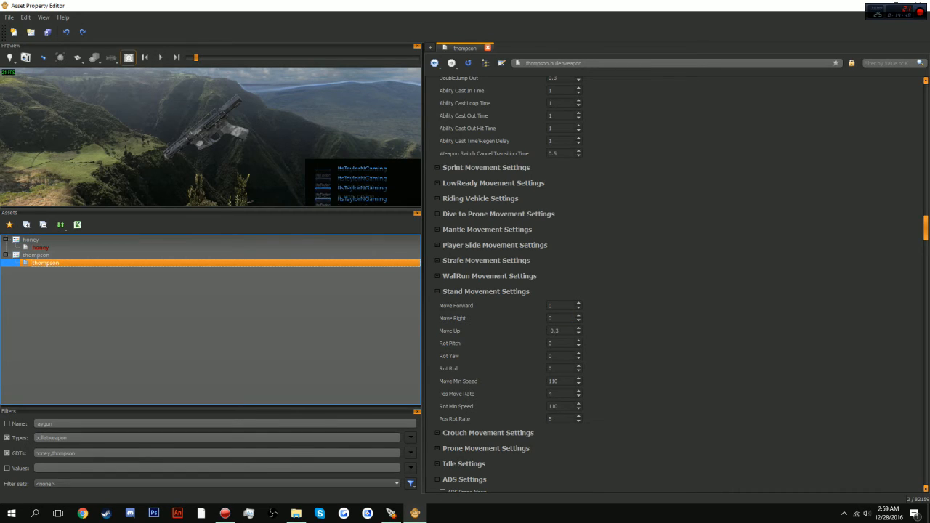
double_click(554, 381)
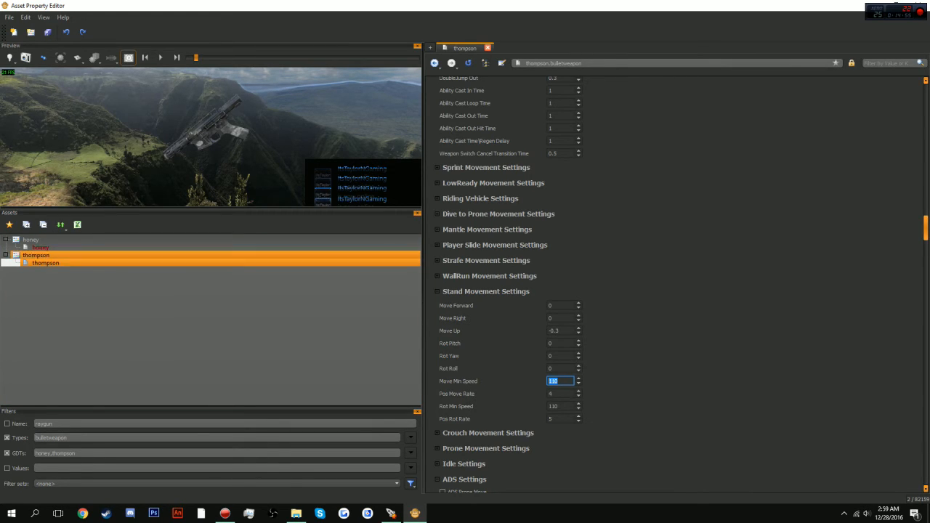
click(41, 247)
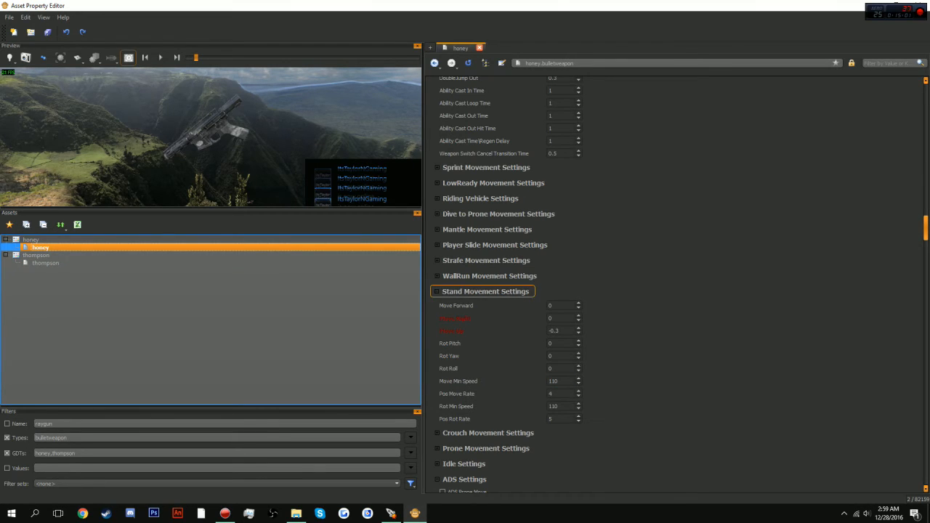
Collapse Stand Movement Settings, expand Crouch Movement Settings, and set honey's crouch Move Forward to thompson's value of -0.5.
click(485, 291)
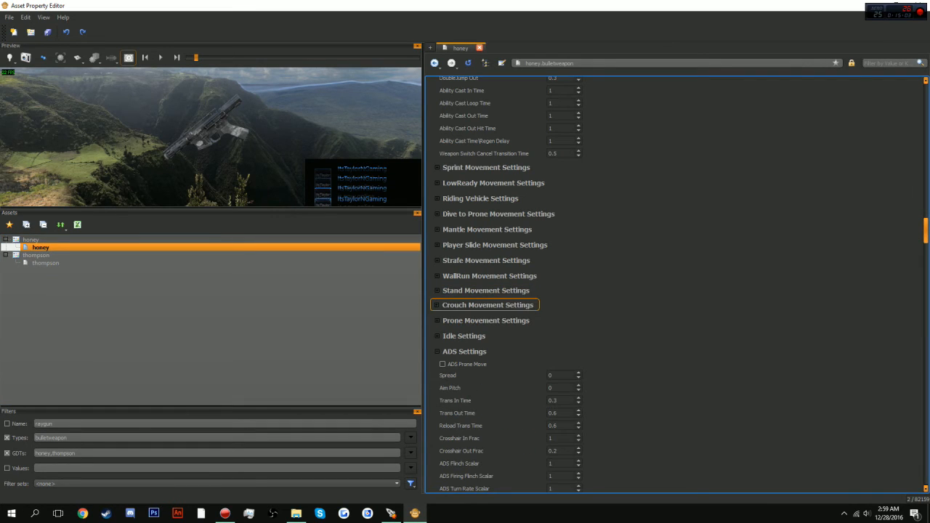
click(488, 303)
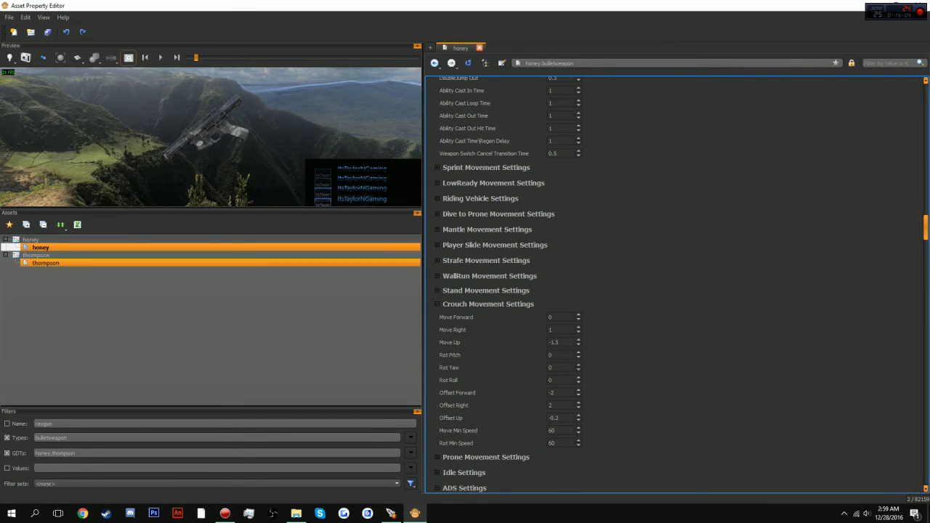
click(46, 262)
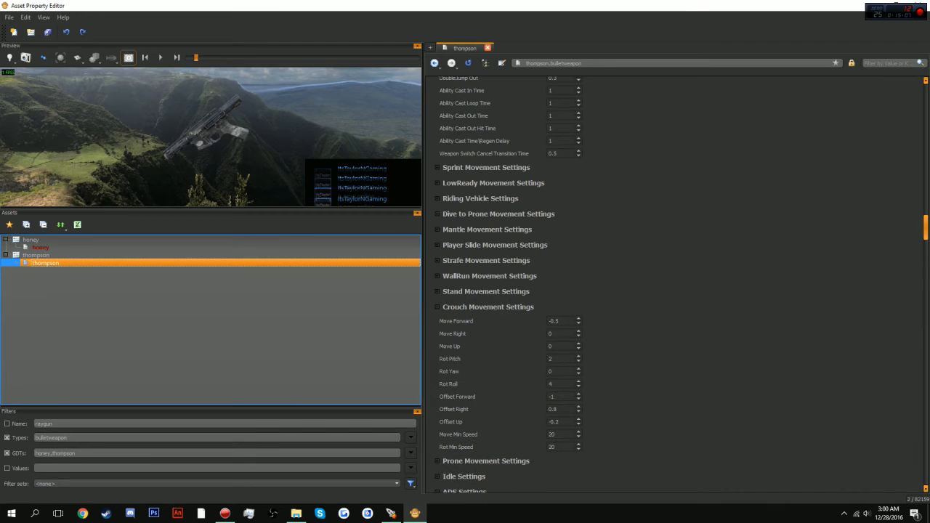
drag(564, 321, 547, 321)
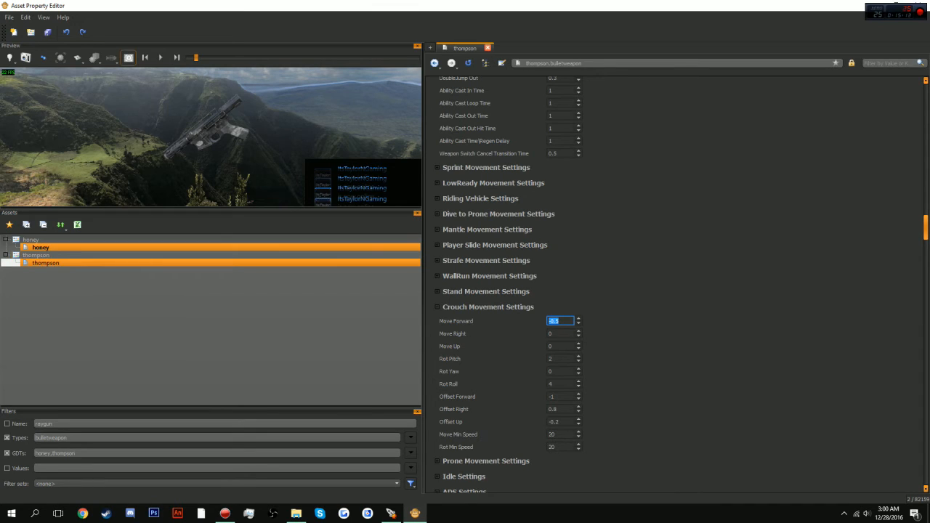
click(40, 247)
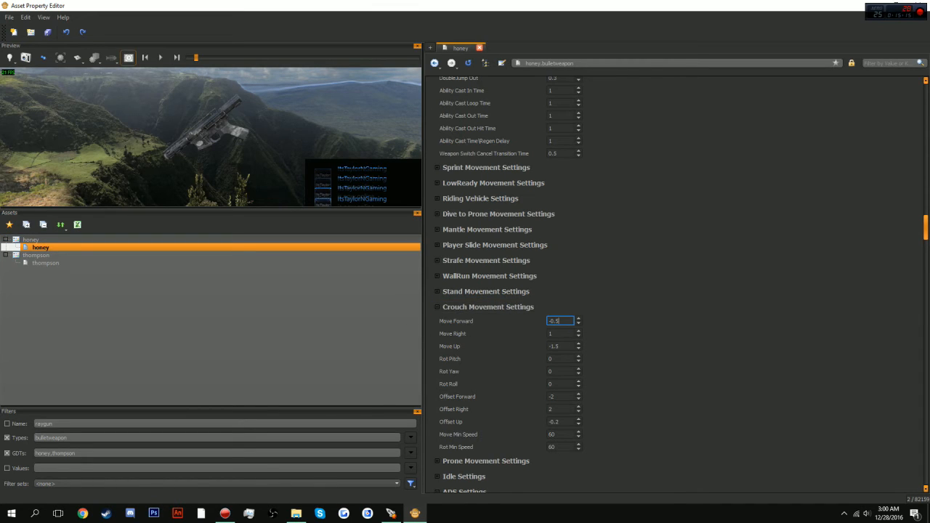
Set honey's crouch Move Right to 0, Move Up to 0 and Rot Pitch to 2.
key(Tab)
text(0)
key(Tab)
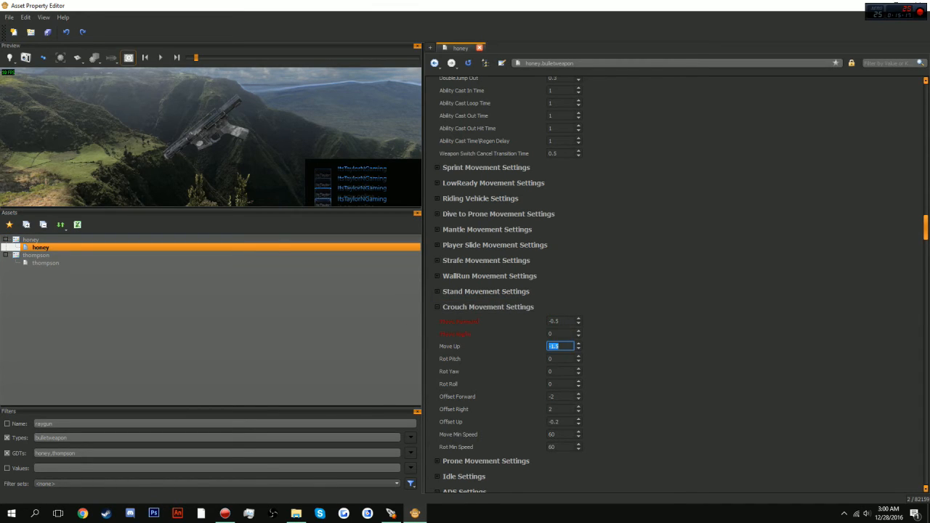
text(0)
key(Tab)
text(2)
key(Return)
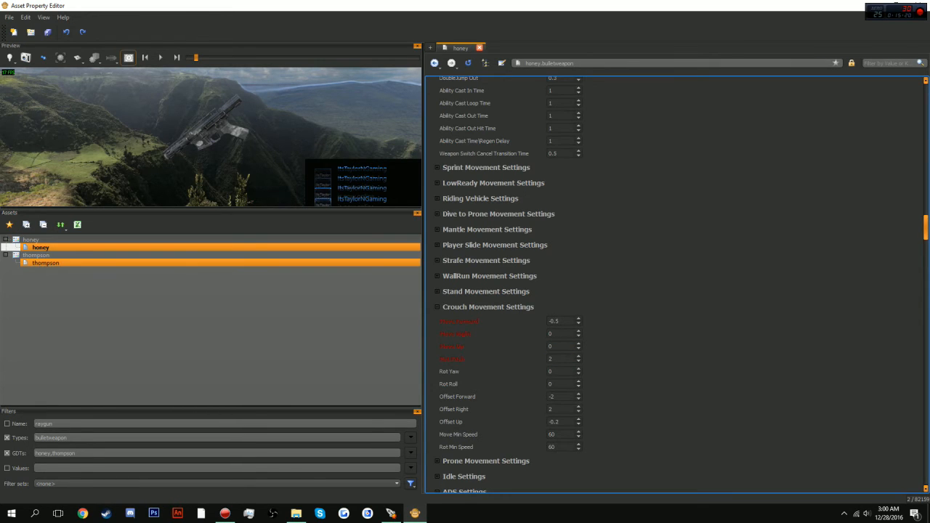
Set honey's crouch Rot Roll to 4, Offset Forward to -1 and Offset Right to 0.8 to match thompson.
click(45, 262)
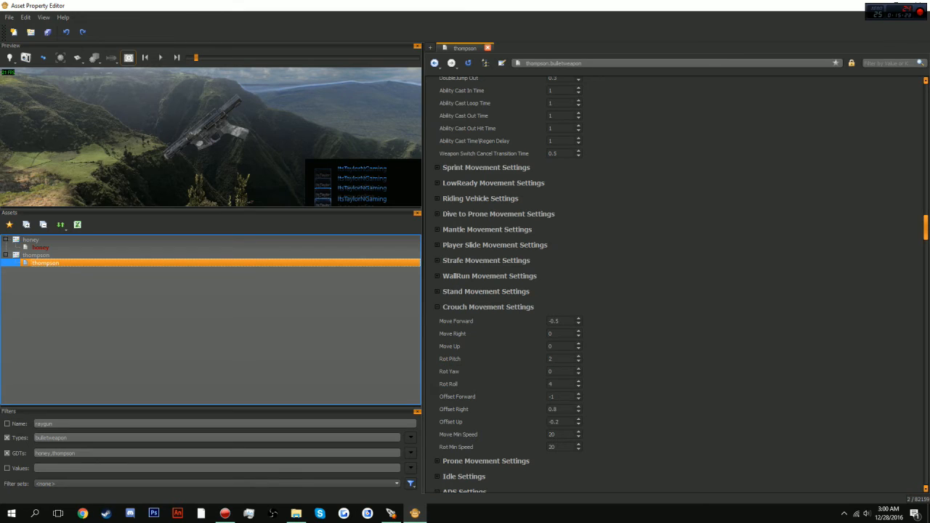
double_click(553, 409)
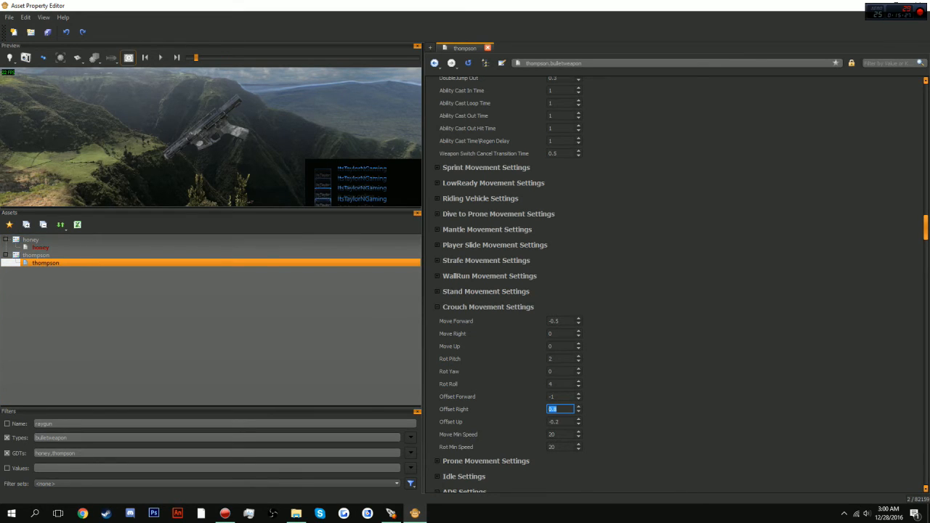
click(41, 247)
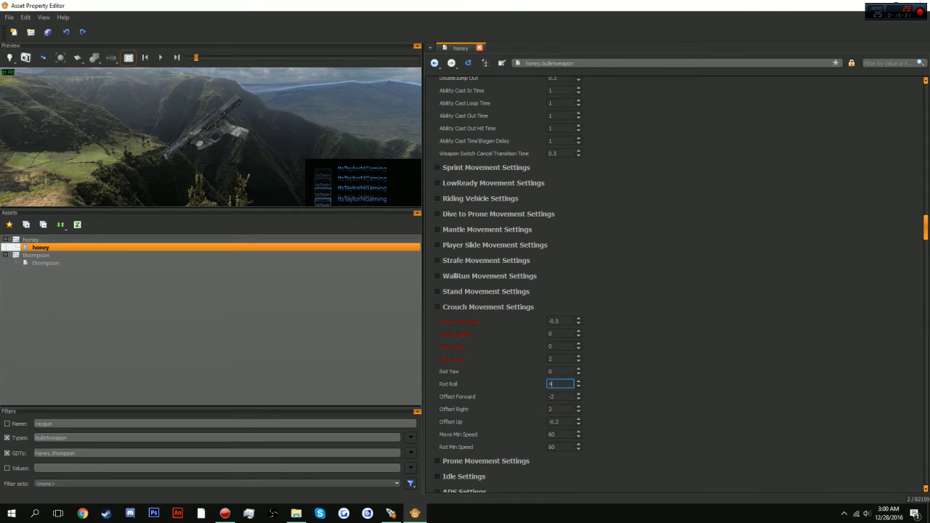
text(4)
key(Tab)
text(-1)
key(Tab)
text(0.8)
key(Return)
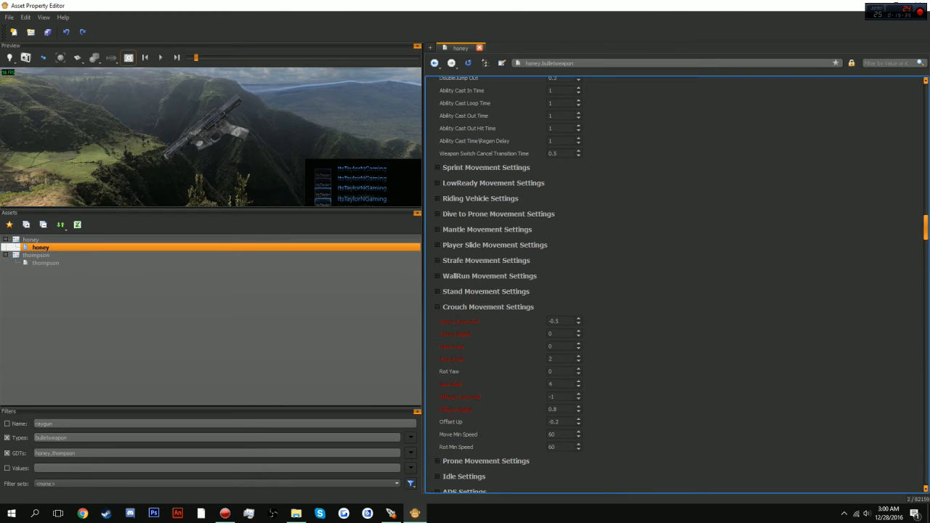
Match thompson's crouch speed thresholds by setting honey's Move Min Speed and Rot Min Speed to 20.
ctrl+click(45, 262)
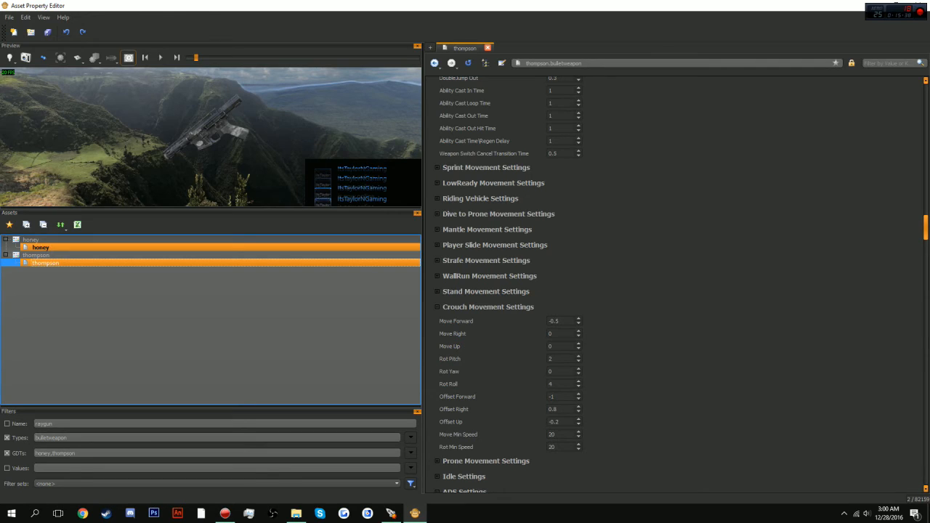
click(41, 247)
double_click(551, 434)
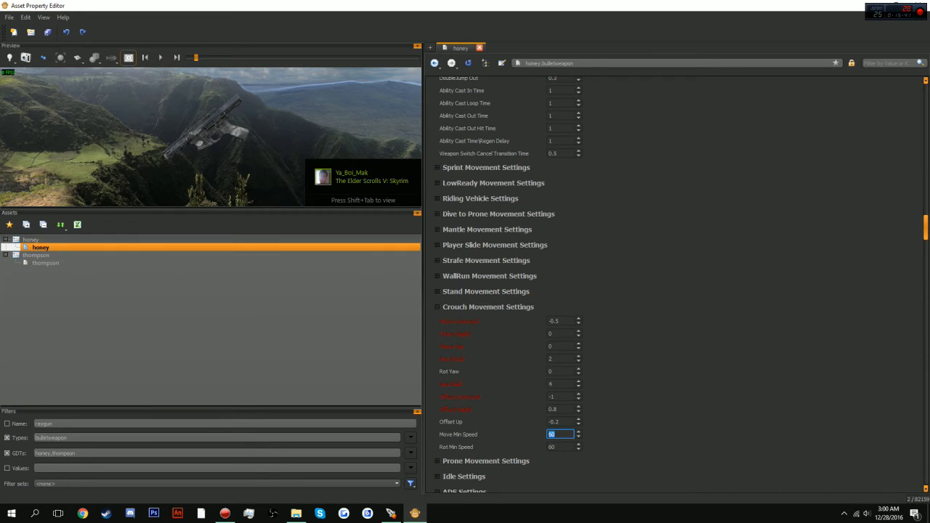
text(20)
key(Tab)
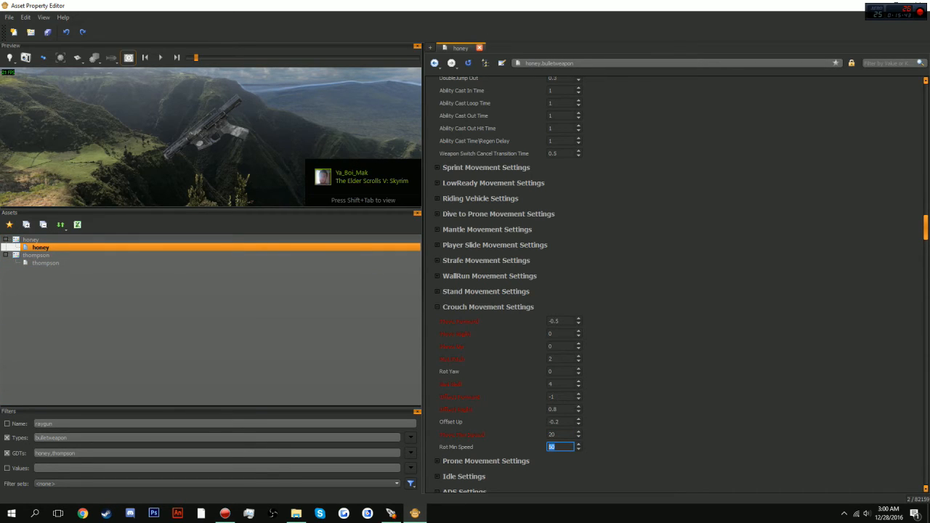
text(2)
key(Tab)
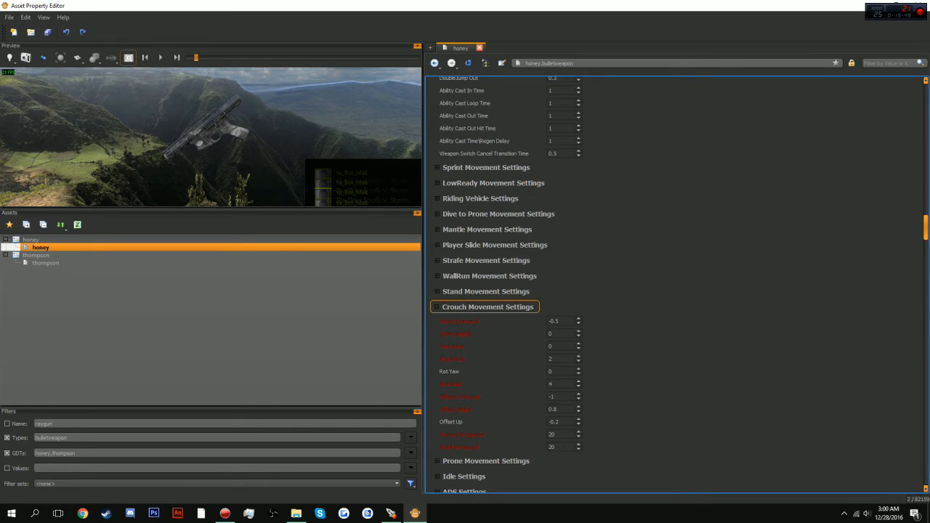
Switch from Crouch to Prone Movement Settings and set honey's prone Rot Yaw to 2 and Rot Roll to -2, as in thompson.
click(485, 307)
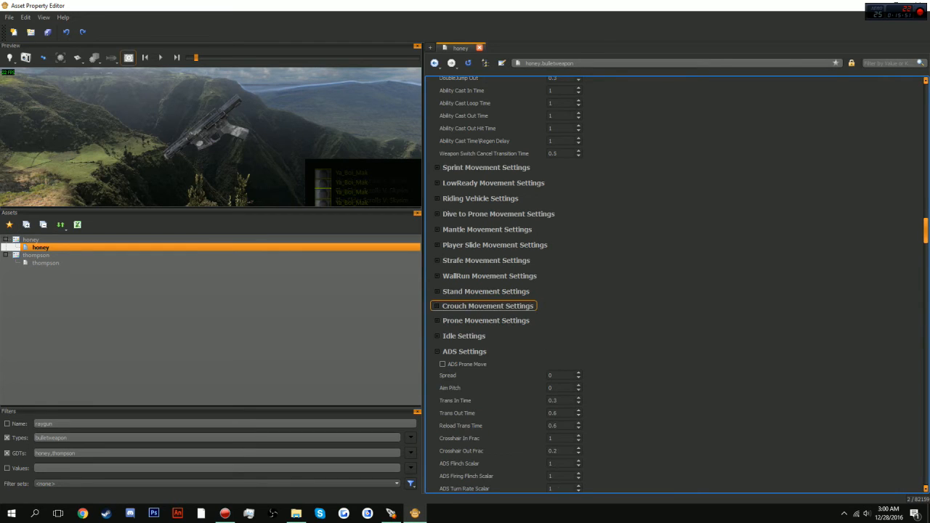
click(485, 320)
scroll(483, 261, down, 2)
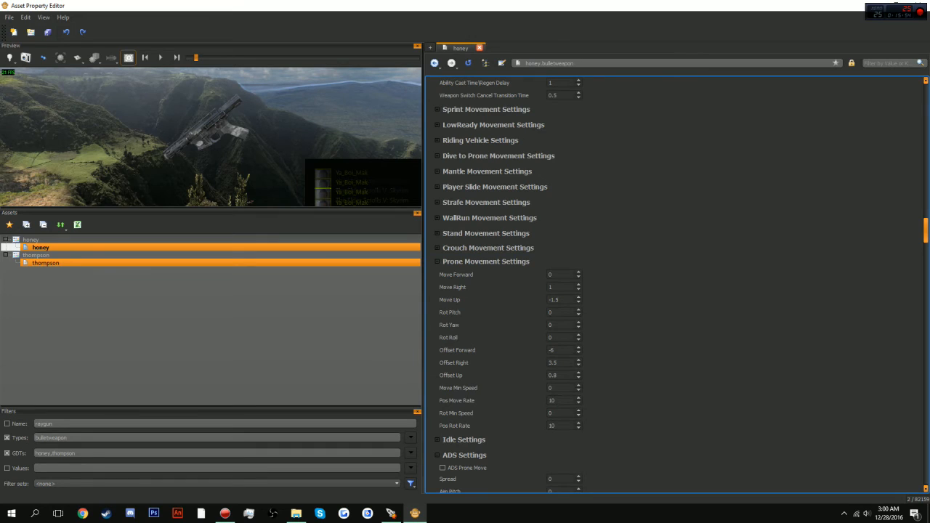
click(45, 262)
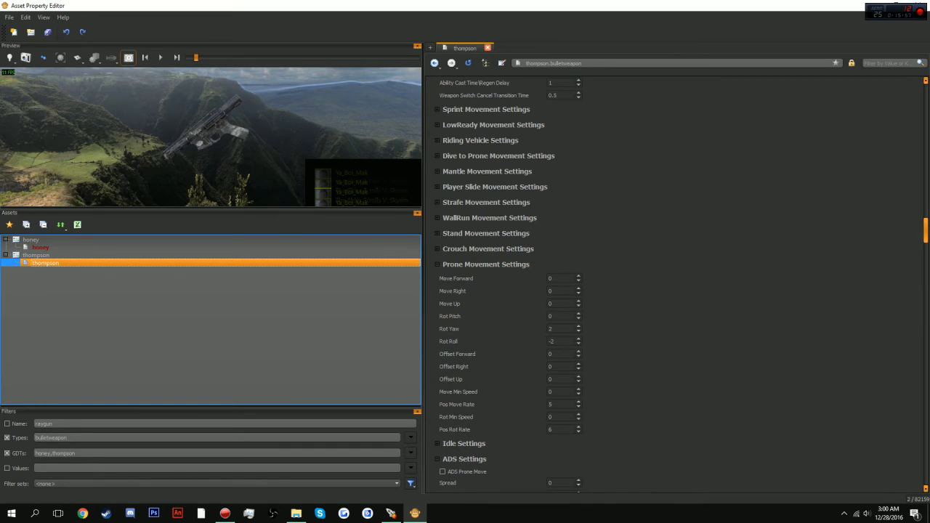
double_click(550, 329)
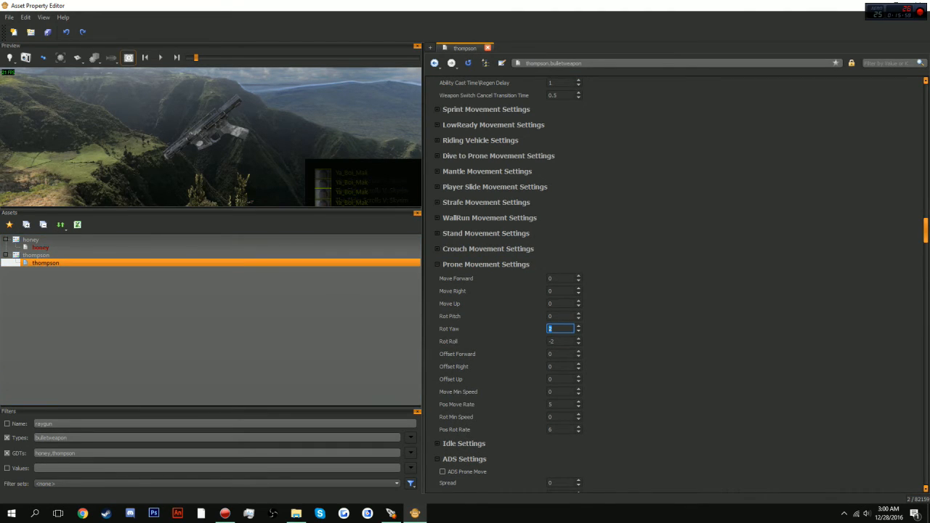
double_click(550, 405)
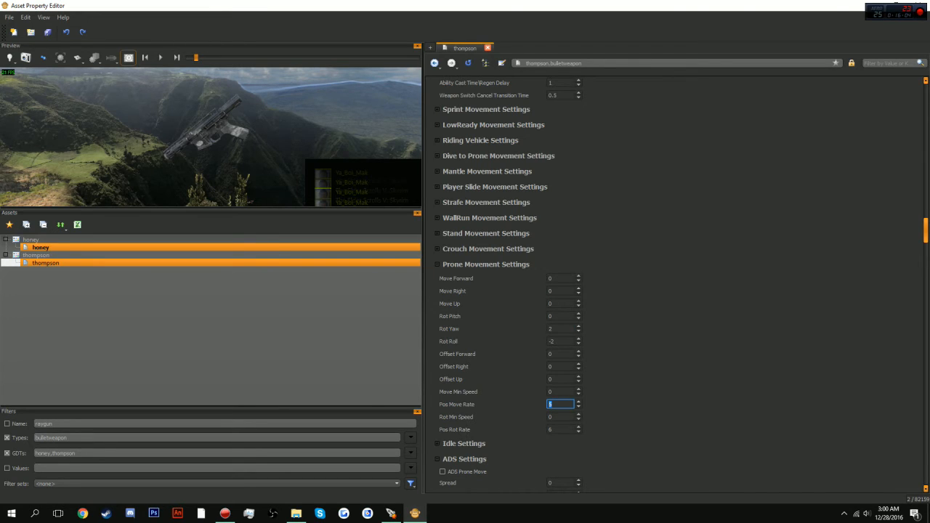
click(41, 247)
double_click(551, 329)
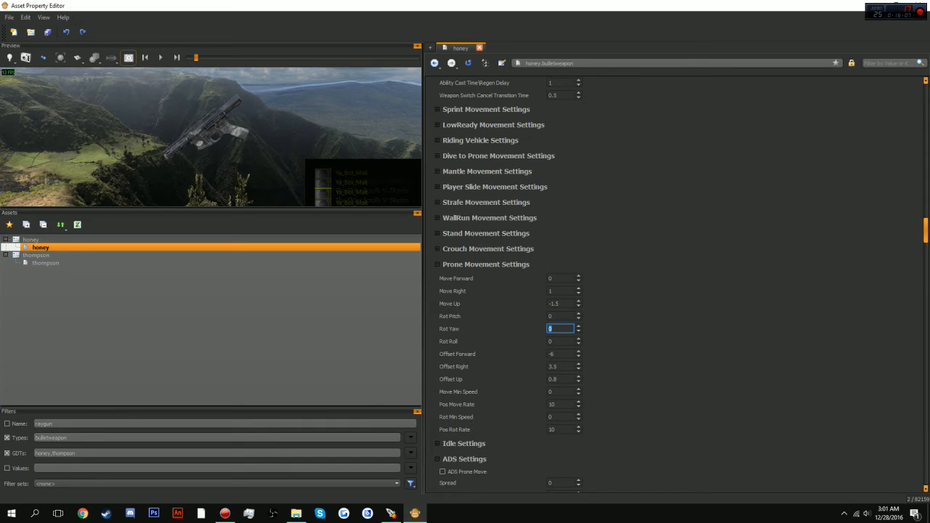
text(2)
key(Tab)
text(-2)
Set honey's prone Pos Move Rate to 5 and Pos Rot Rate to 6.
double_click(551, 405)
text(5)
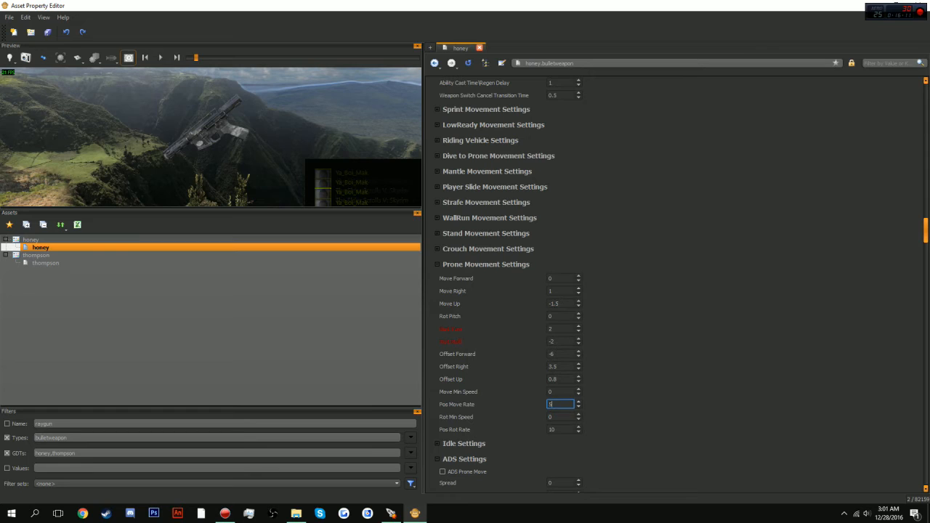
click(550, 429)
double_click(550, 429)
text(6)
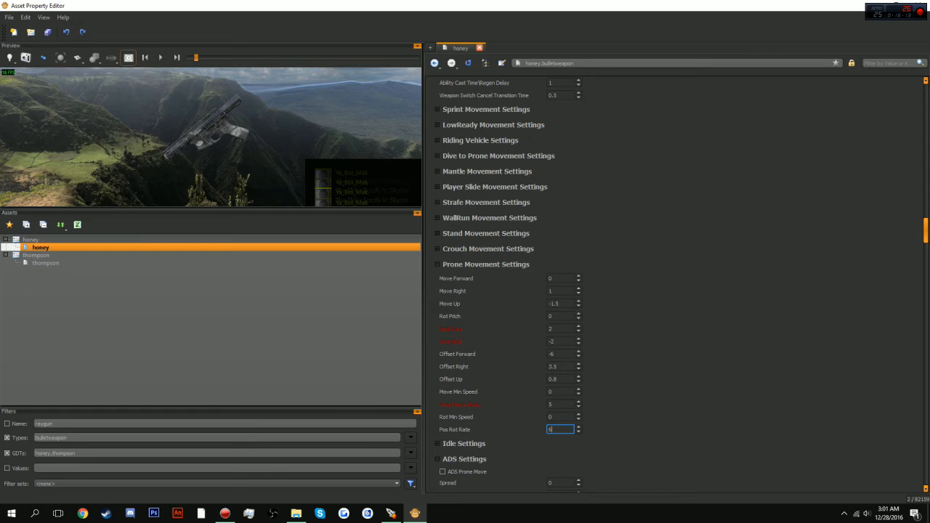
Set honey's prone Offset Up, Offset Right and Offset Forward to 0.
double_click(553, 379)
text(0)
key(shift+Tab)
text(0)
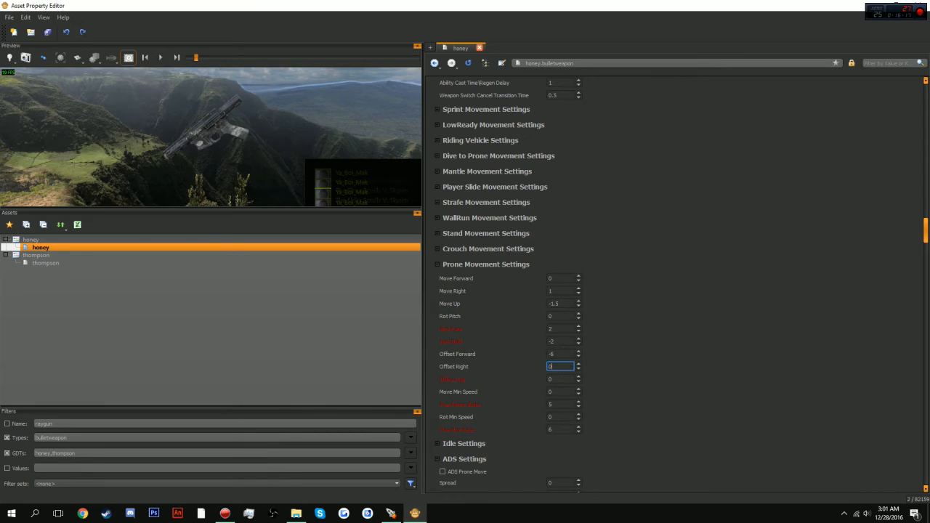
key(shift+Tab)
text(0)
Set honey's prone Move Up and Move Right to 0, and collapse Prone Movement Settings.
double_click(554, 303)
text(0)
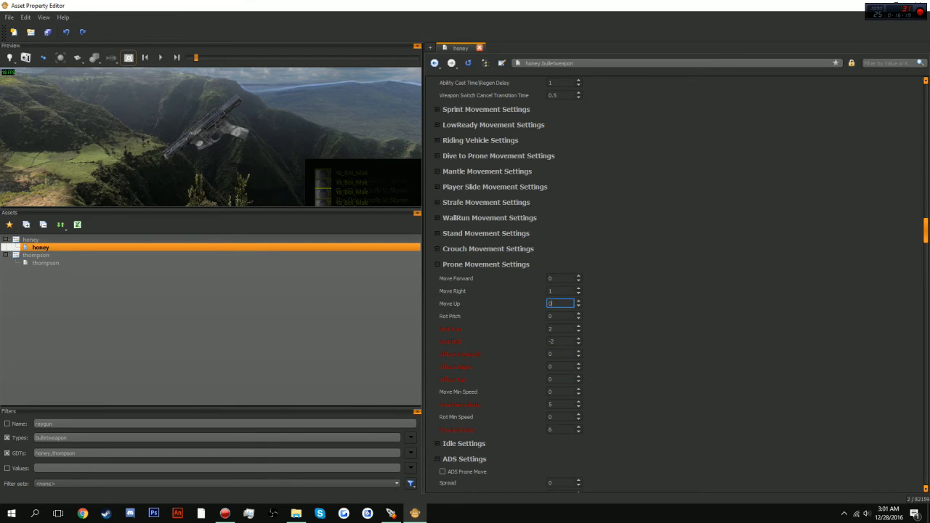
key(shift+Tab)
text(0)
key(Return)
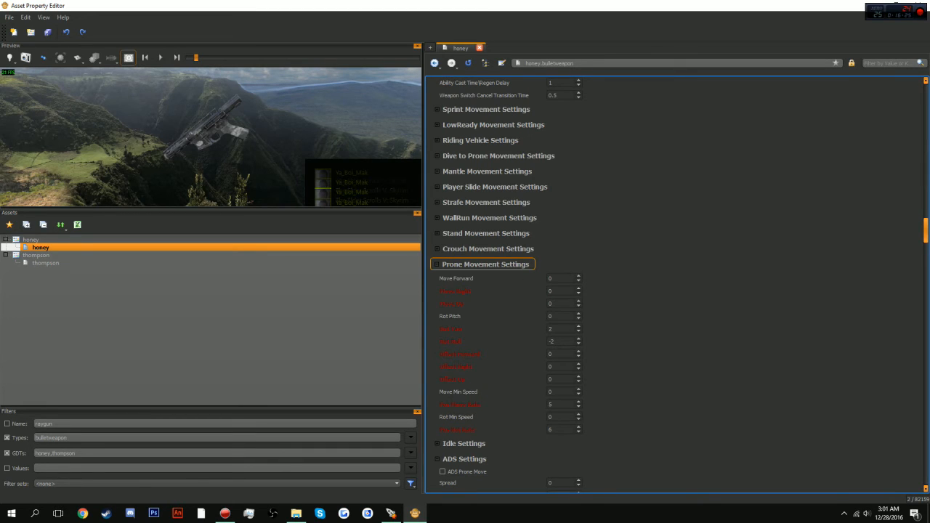
click(479, 265)
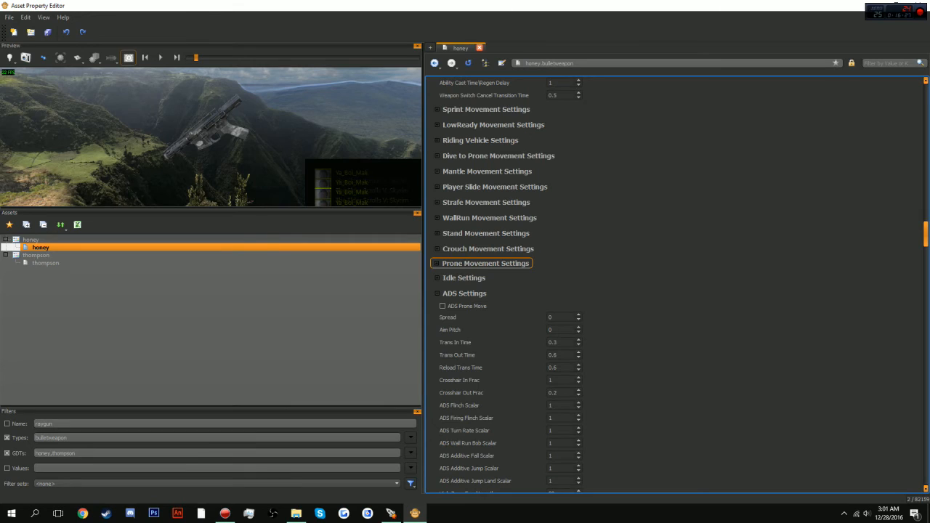
Review honey's Idle Settings and ADS Settings.
click(463, 277)
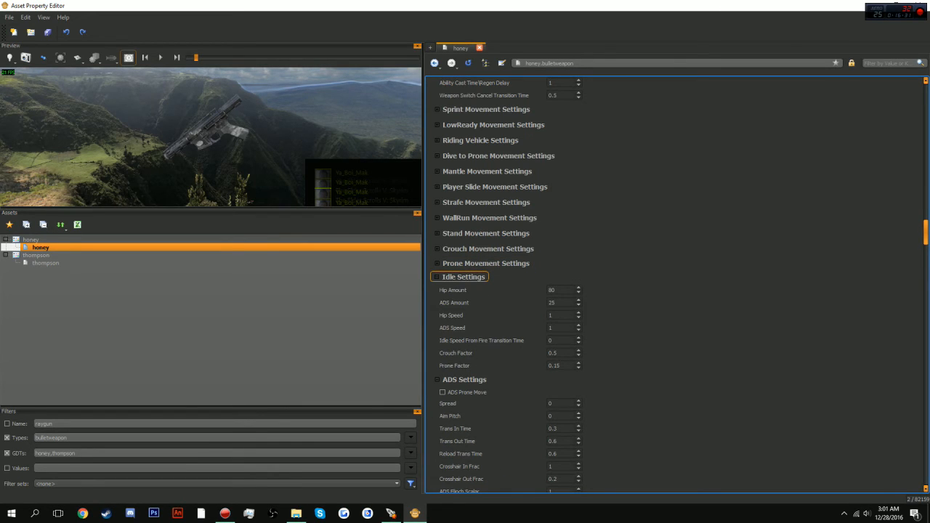
click(464, 277)
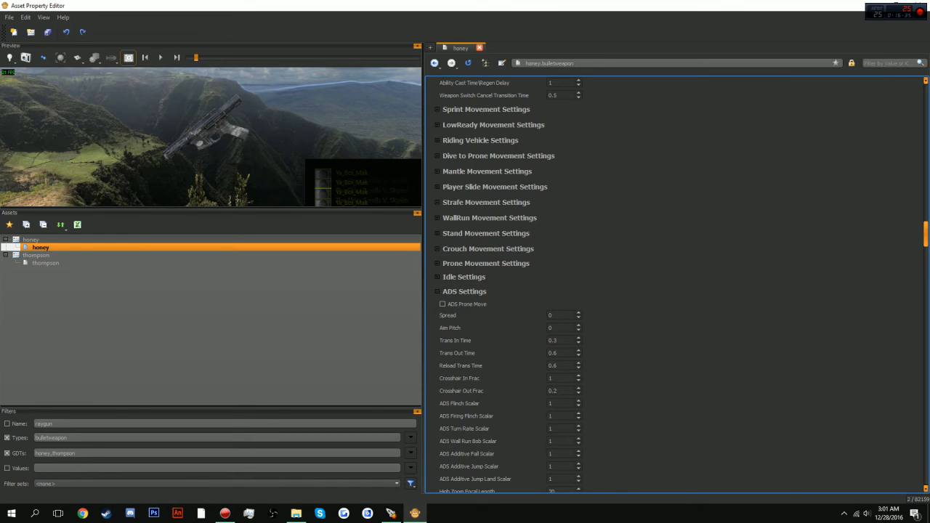
scroll(458, 273, down, 2)
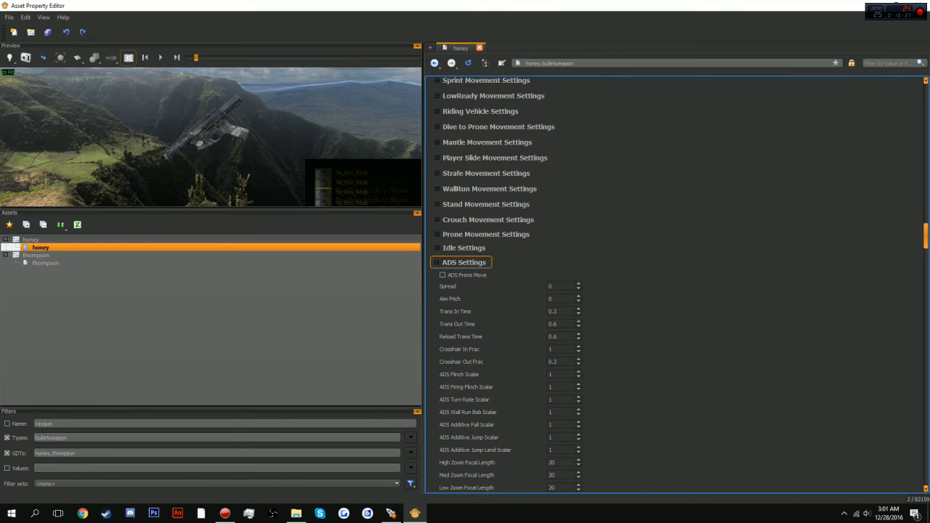
scroll(463, 233, down, 1)
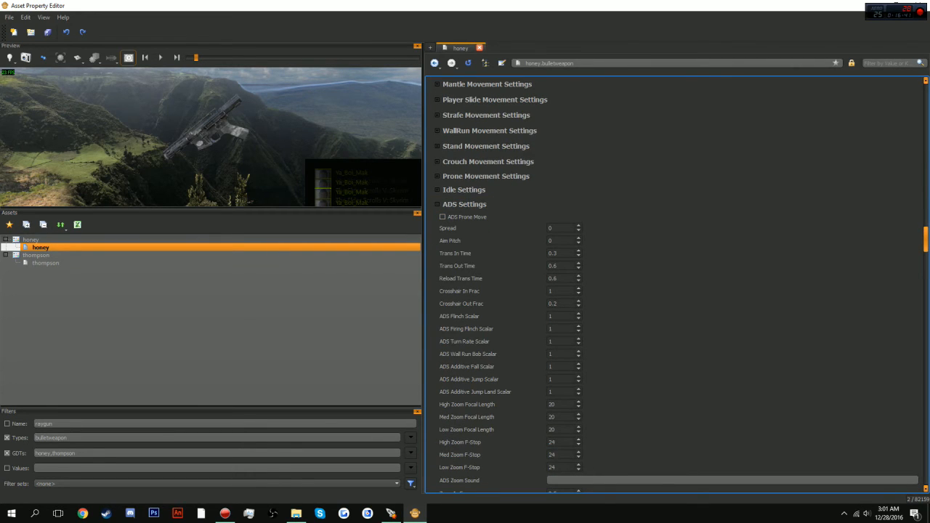
scroll(465, 145, down, 2)
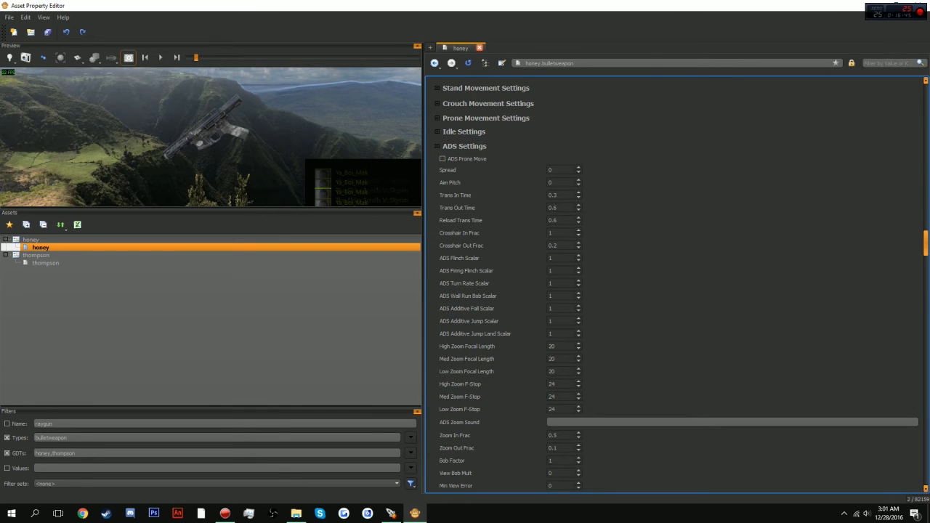
Collapse ADS Settings and examine honey's View Kick Settings.
click(463, 146)
click(472, 174)
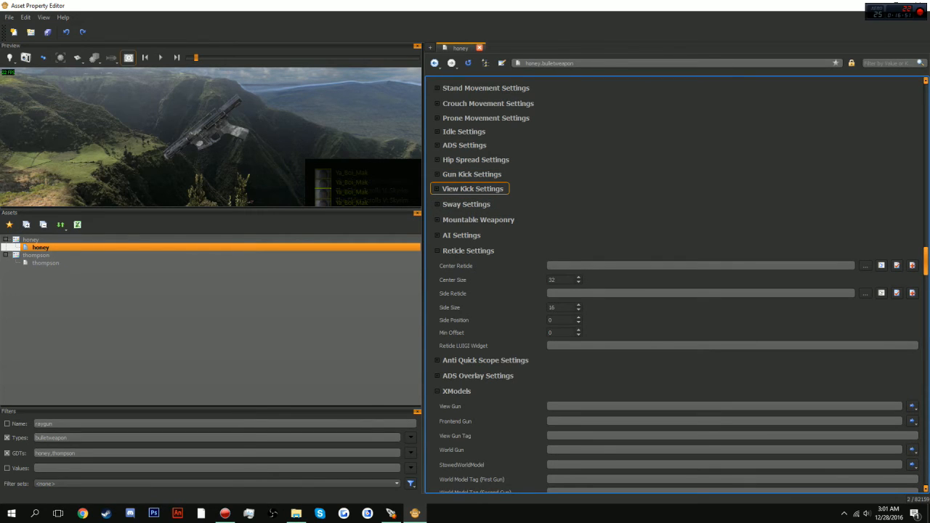
click(436, 189)
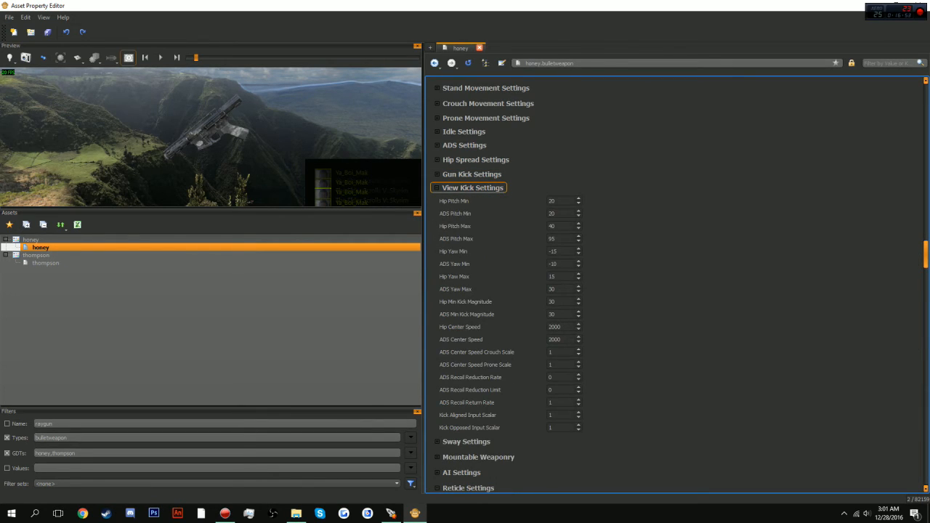
click(436, 189)
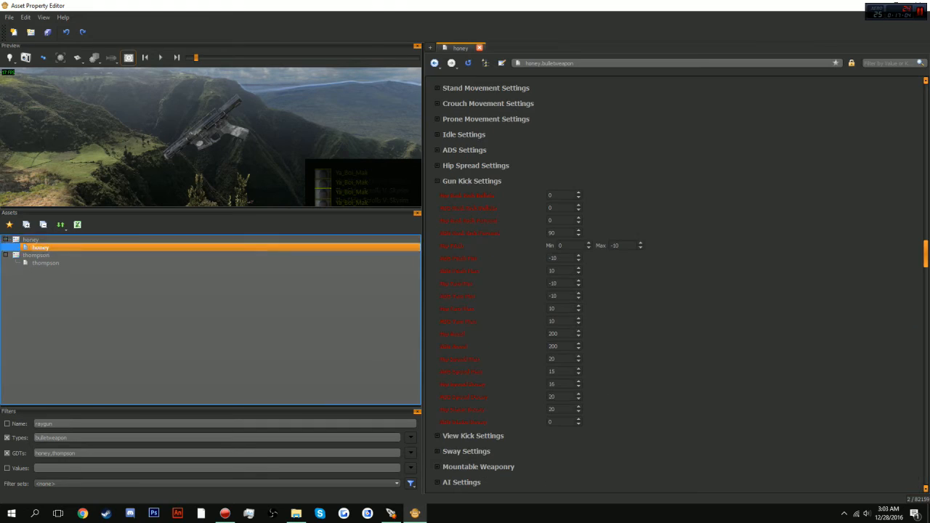
Collapse honey's Gun Kick Settings and expand View Kick Settings.
click(31, 239)
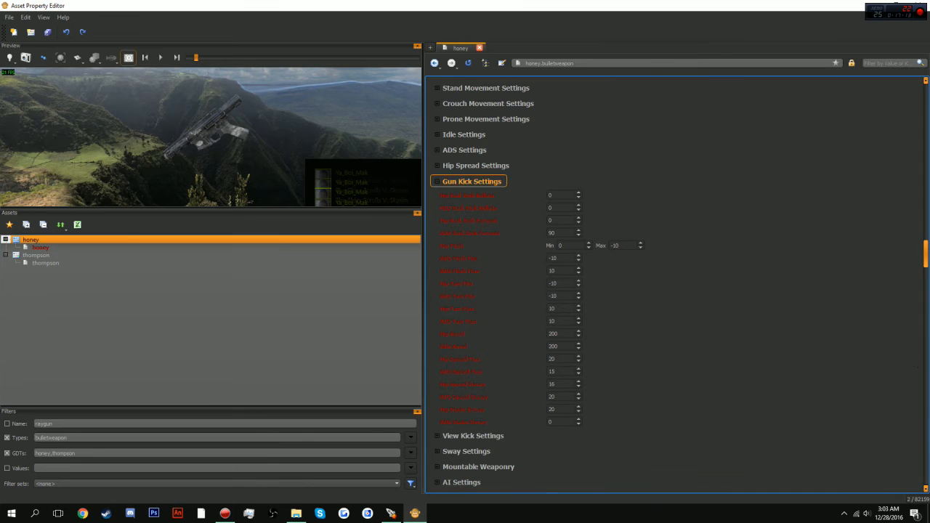
key(Left)
key(Down)
key(Right)
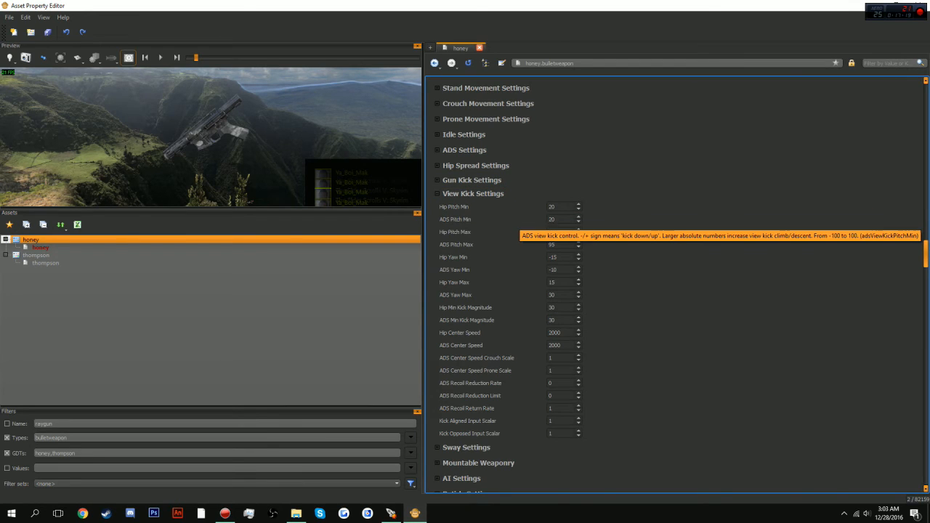
Select the honey weapon asset and collapse its View Kick Settings.
click(41, 247)
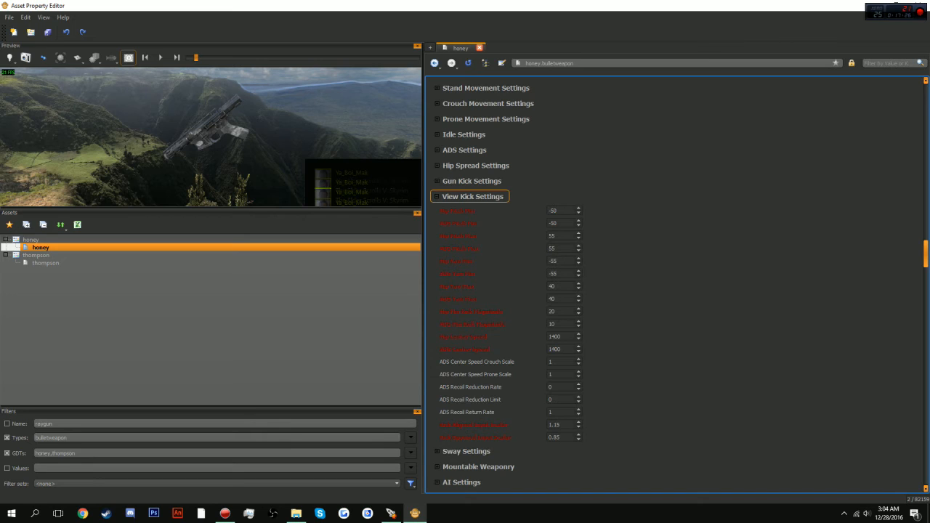
key(Up)
key(Down)
key(Left)
key(Down)
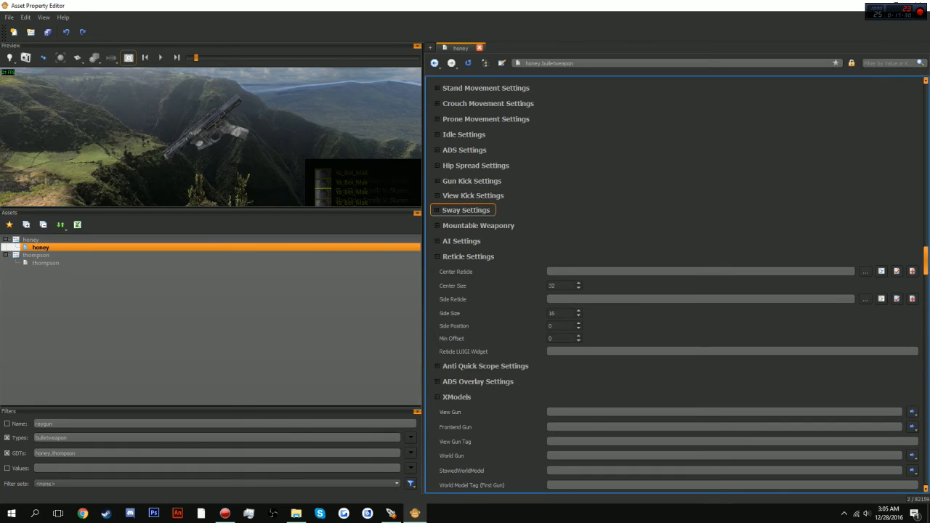
Expand honey's Sway Settings to review them, and collapse the section.
key(Right)
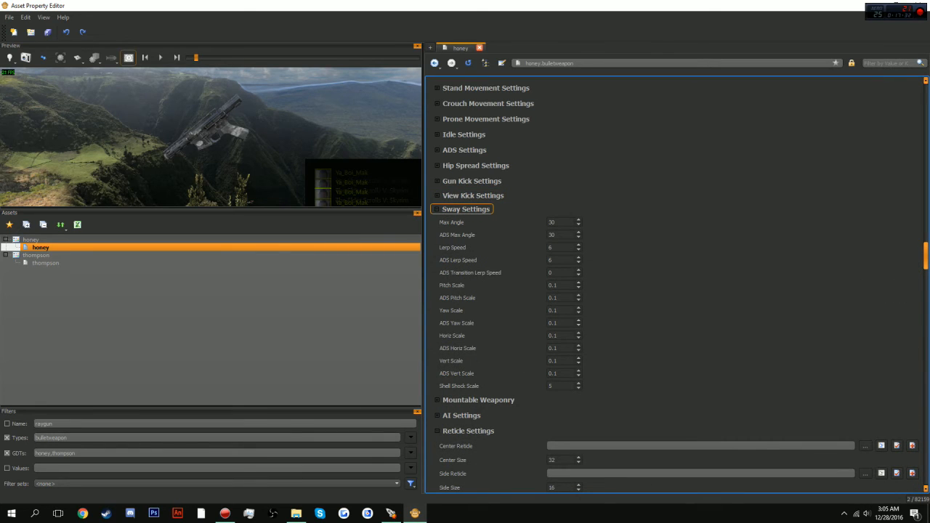
click(30, 240)
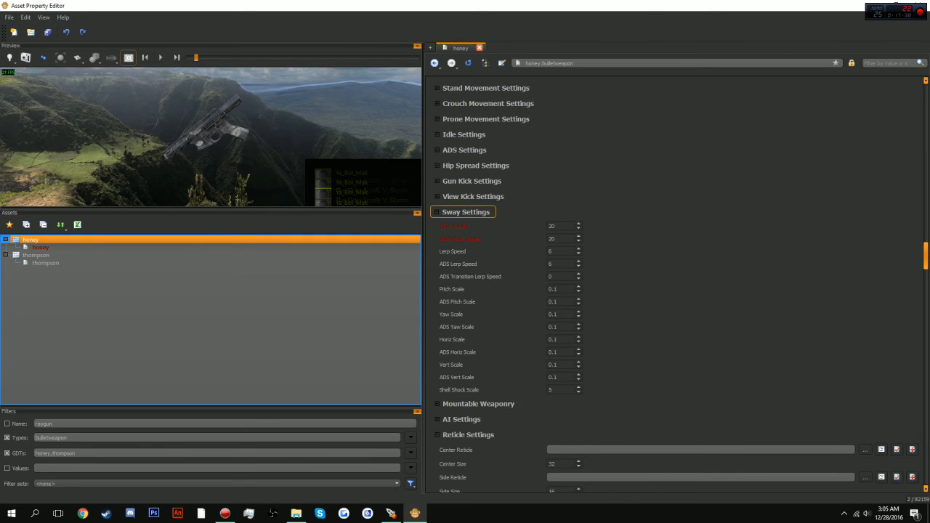
click(465, 211)
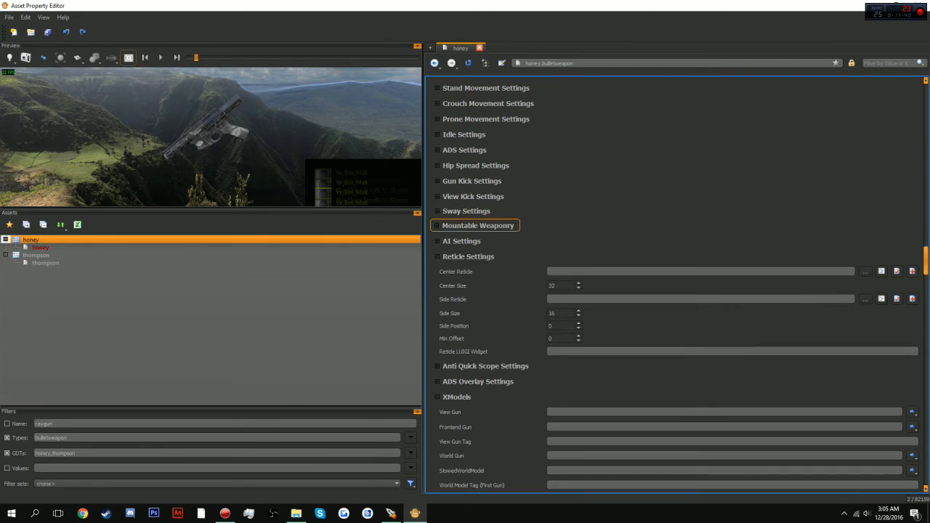
Copy thompson's Side Reticle value, reticle_side_small, into honey's Reticle Settings.
click(462, 241)
click(461, 240)
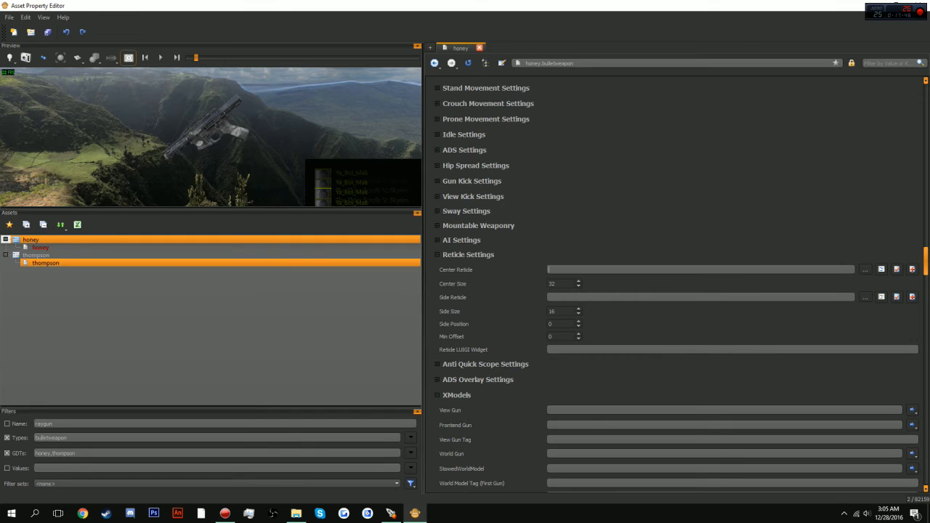
click(46, 263)
double_click(568, 301)
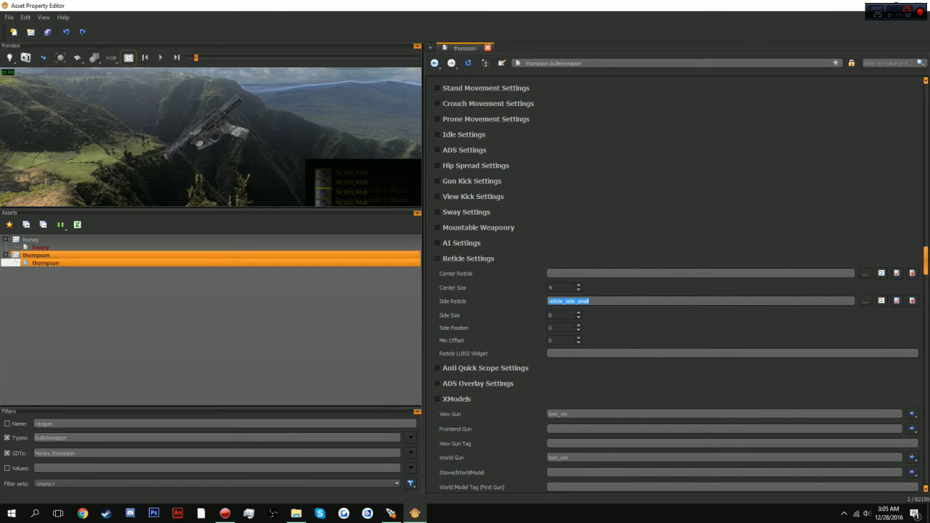
click(41, 247)
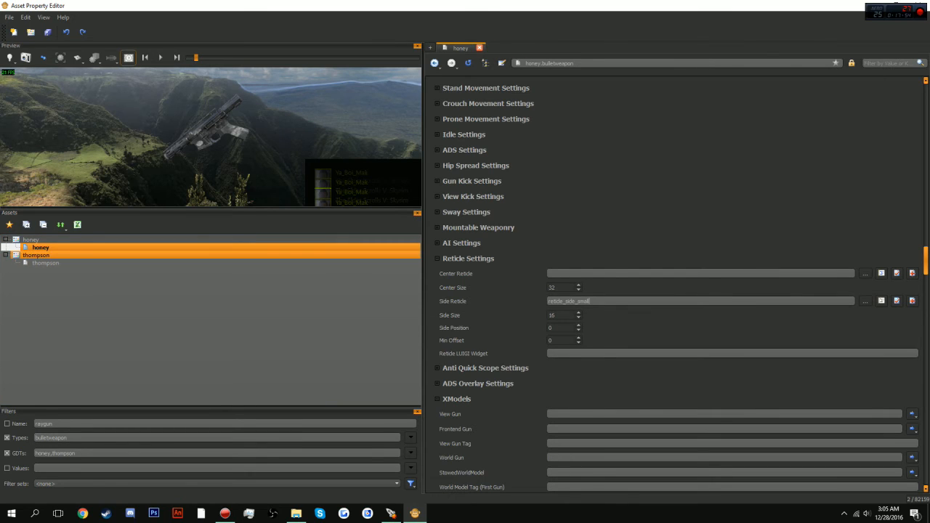
Match honey's reticle sizes to thompson's by setting Center Size to 4 and Side Size to 8.
ctrl+click(45, 263)
click(46, 263)
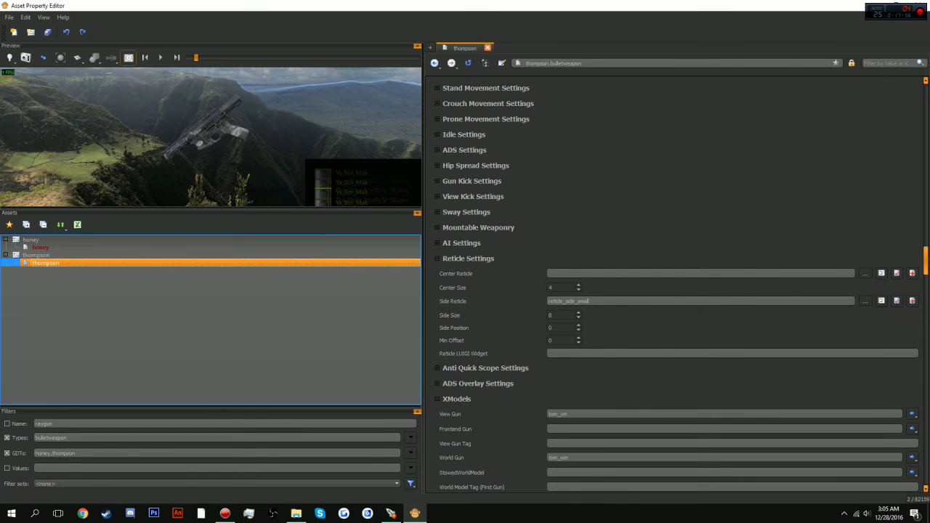
ctrl+click(41, 247)
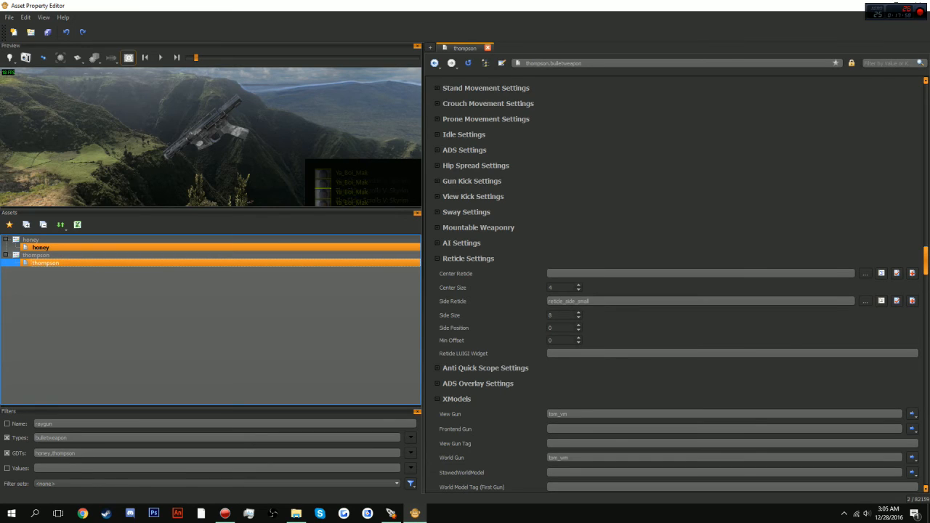
click(41, 247)
double_click(552, 288)
text(4)
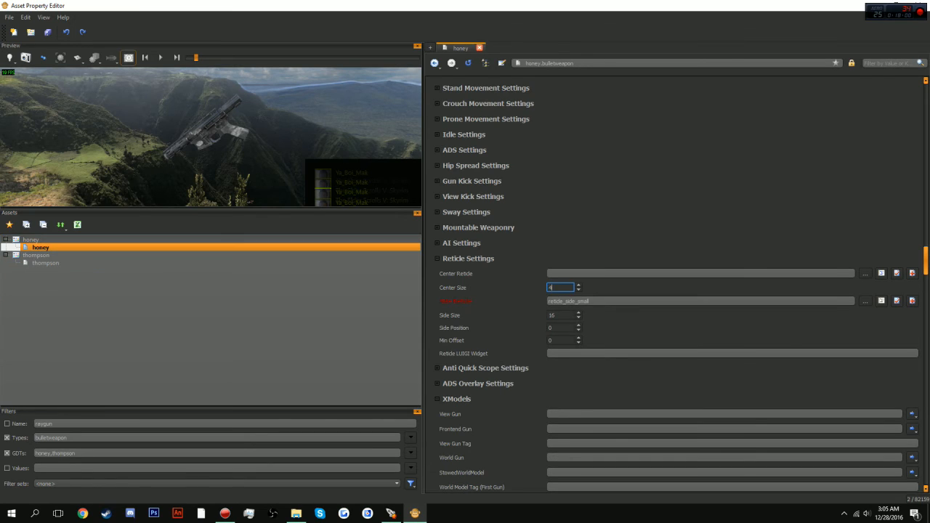
double_click(552, 316)
text(8)
key(Return)
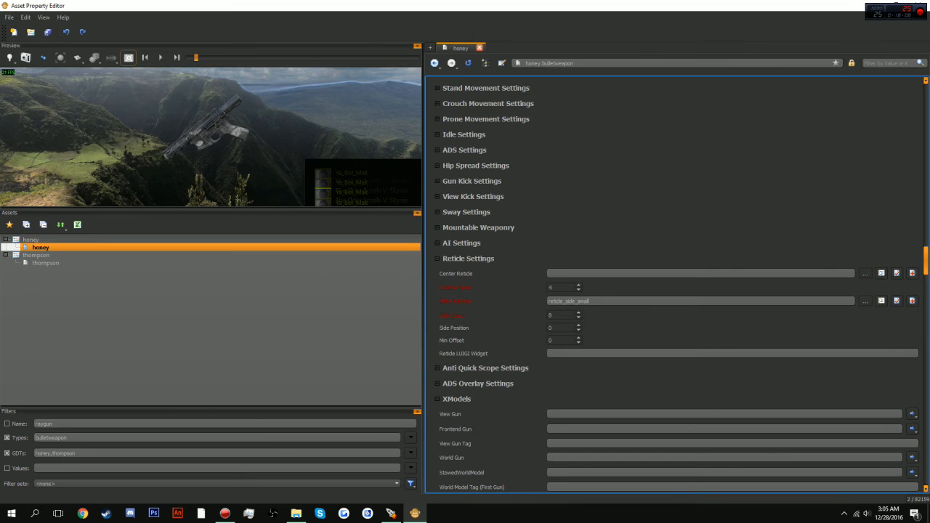
Assign the honey_vm model as honey's View Gun in the XModels settings.
scroll(479, 361, down, 1)
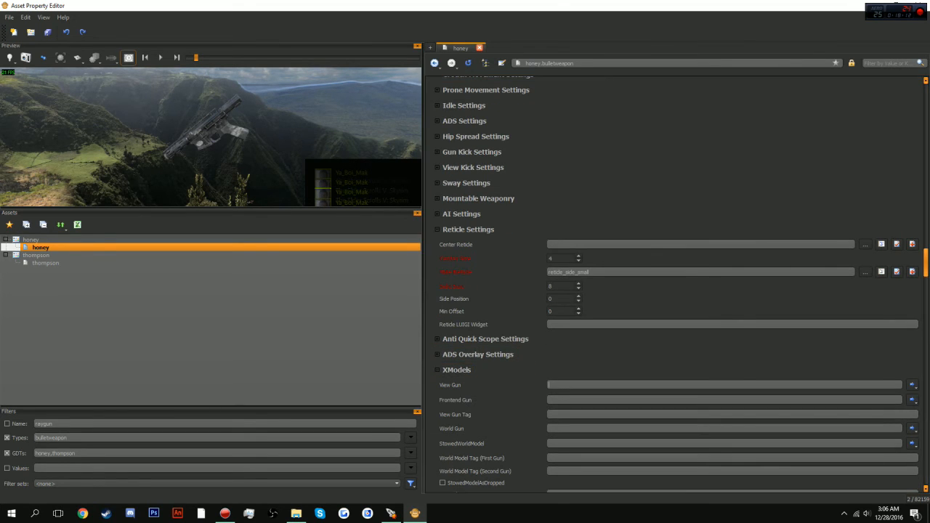
scroll(465, 378, down, 1)
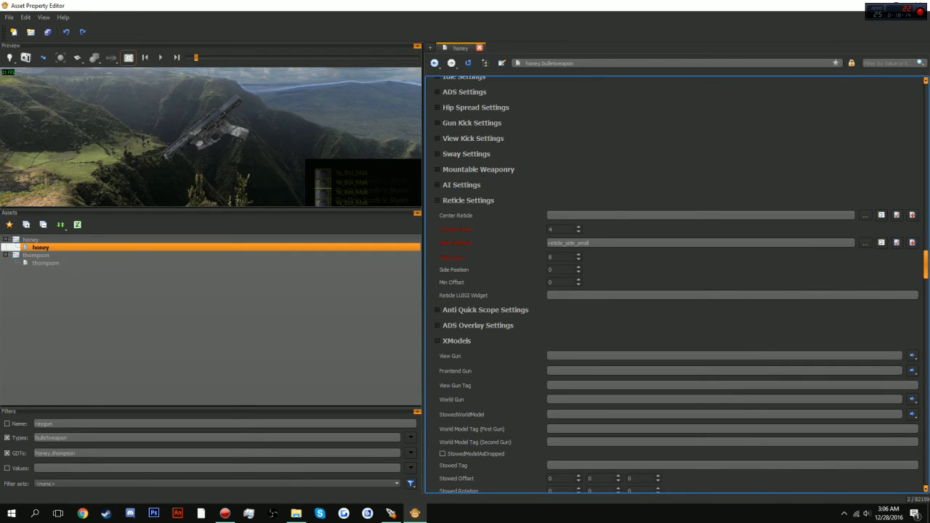
click(559, 356)
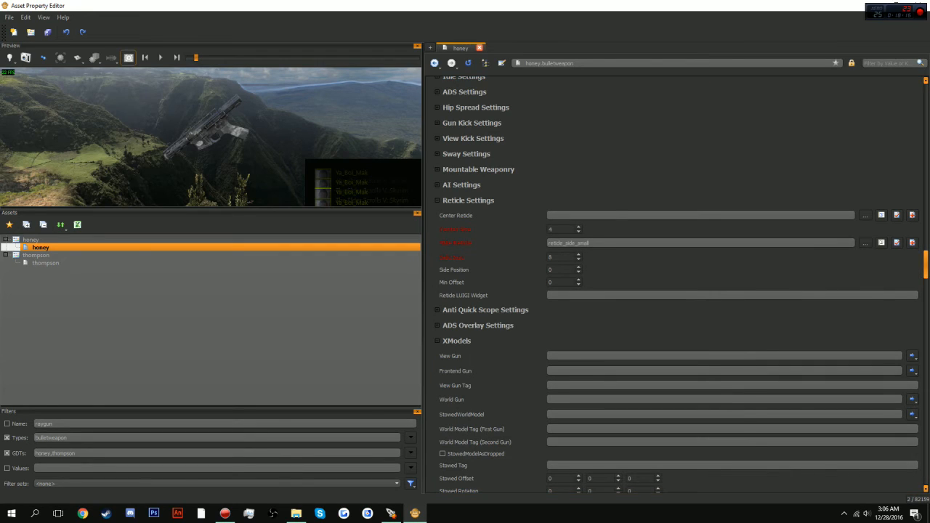
text(honey)
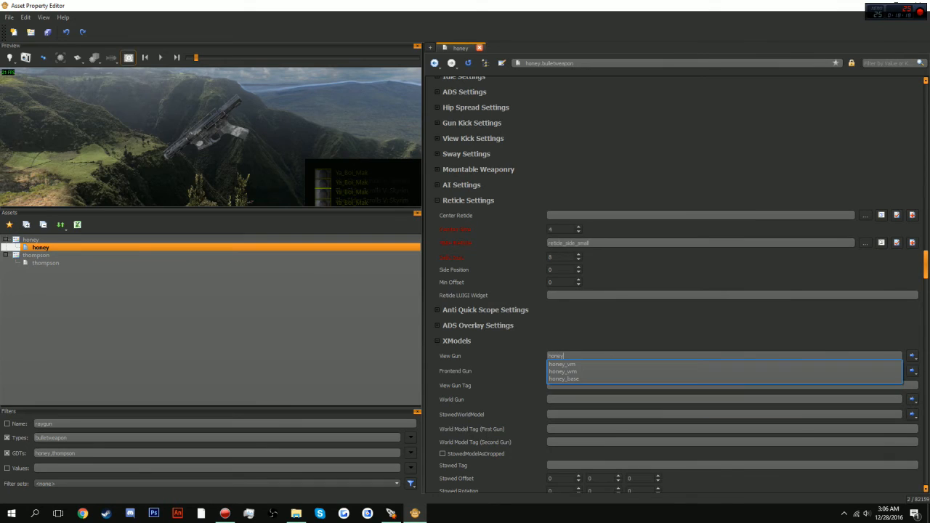
key(Down)
key(Return)
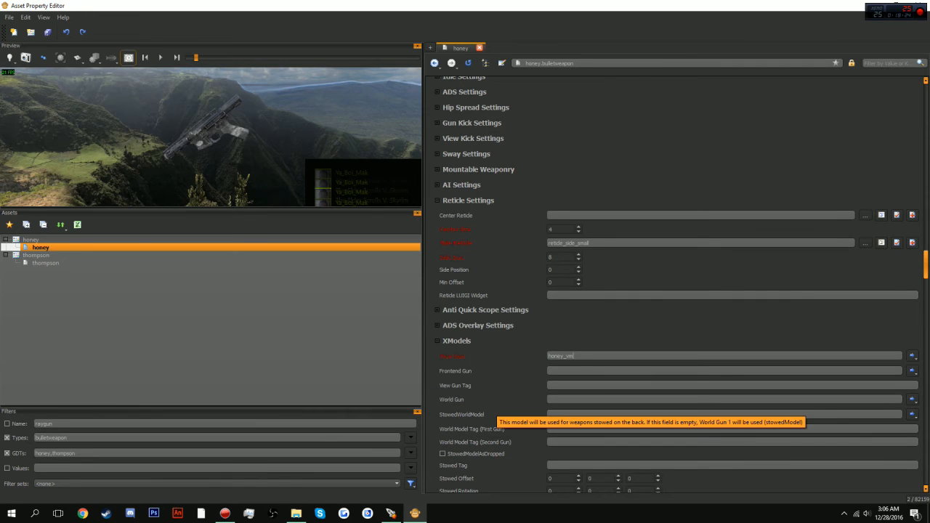
Assign the honey_wm model as honey's World Gun.
click(567, 399)
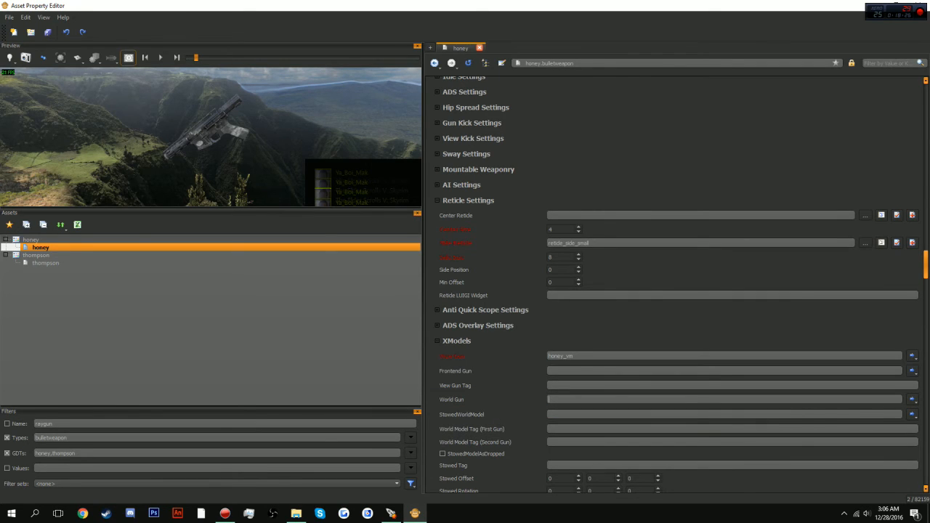
text(honey)
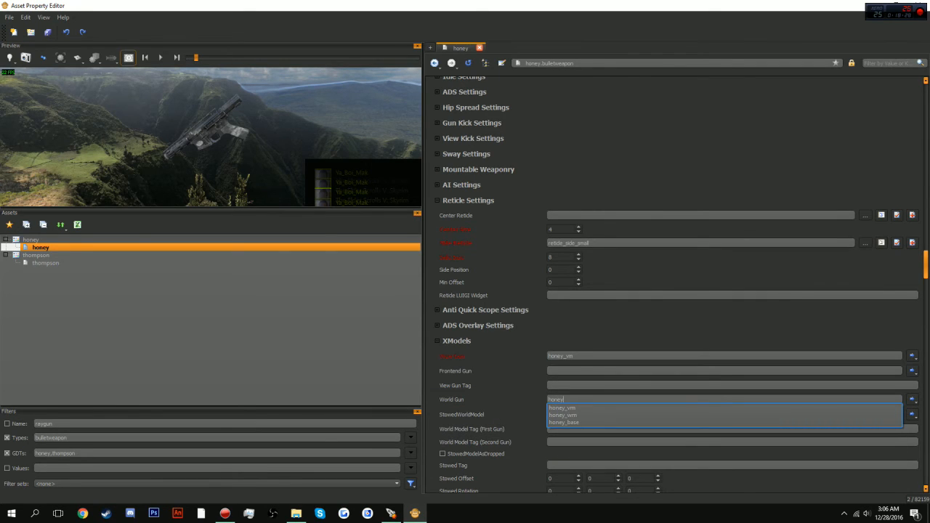
click(562, 415)
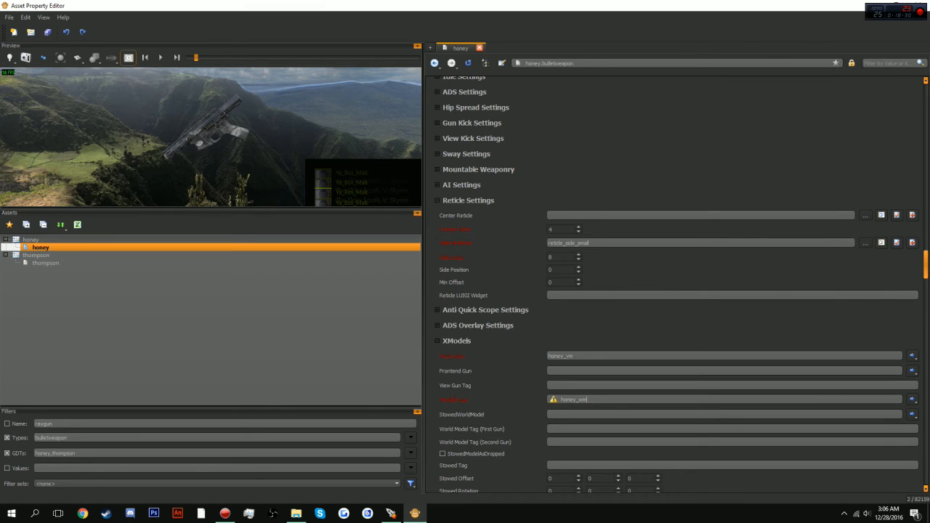
Replace honey's World Gun model with honey_vm.
double_click(573, 399)
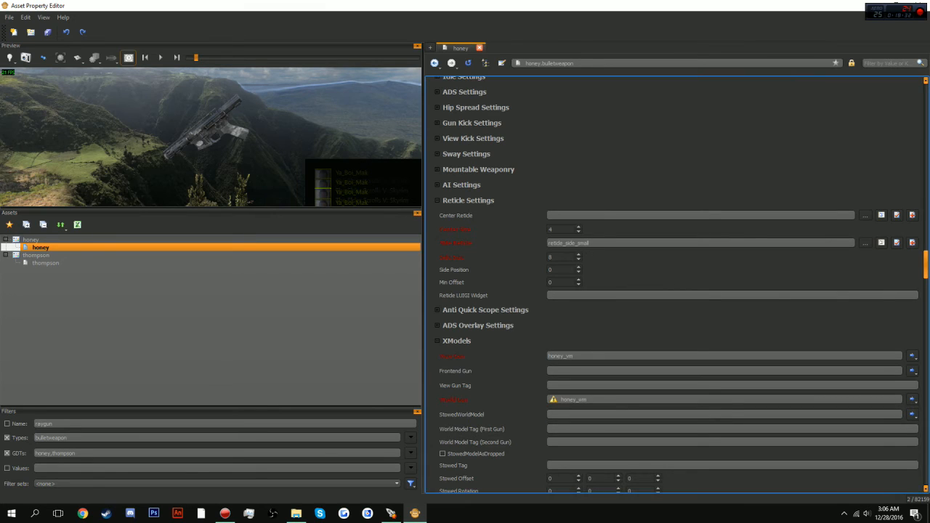
click(587, 400)
key(BackSpace)
key(BackSpace)
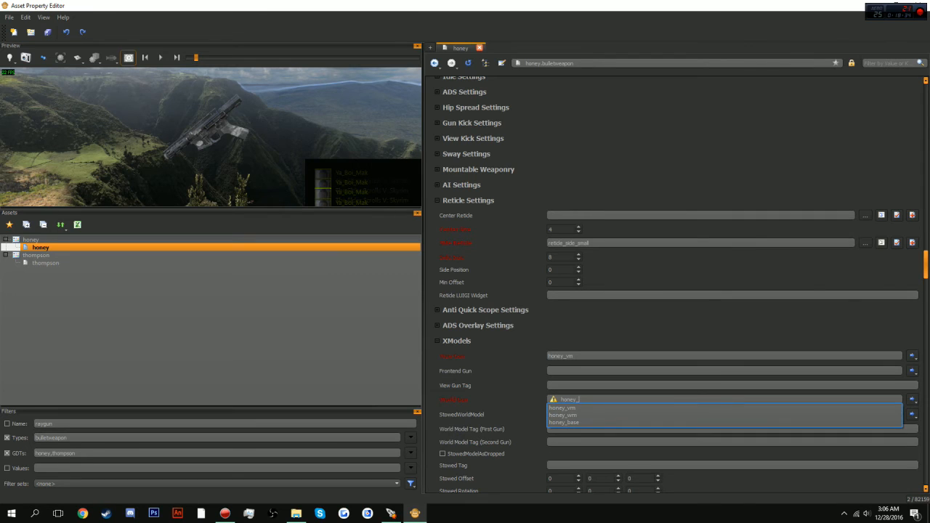
text(vm)
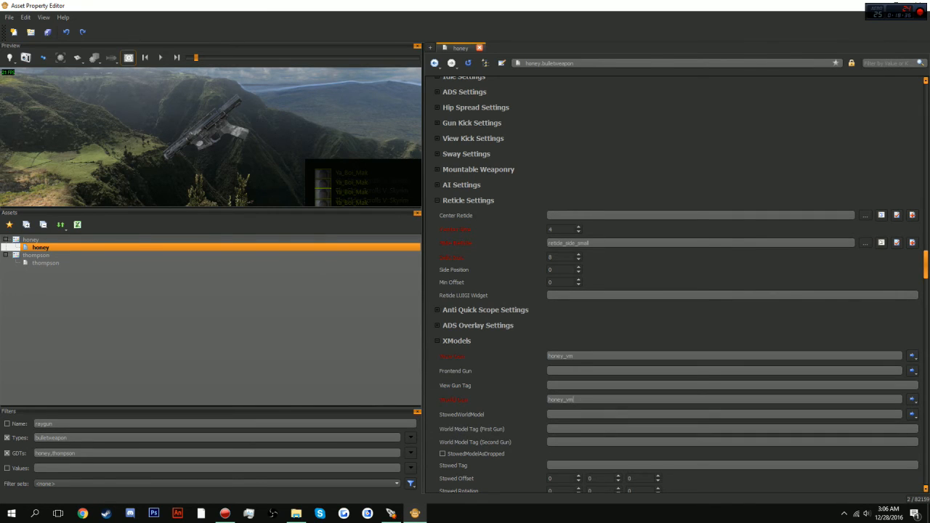
Set honey's Idle animation to honey_idle and copy the honey_ prefix for reuse in the other animation fields.
scroll(674, 283, down, 2)
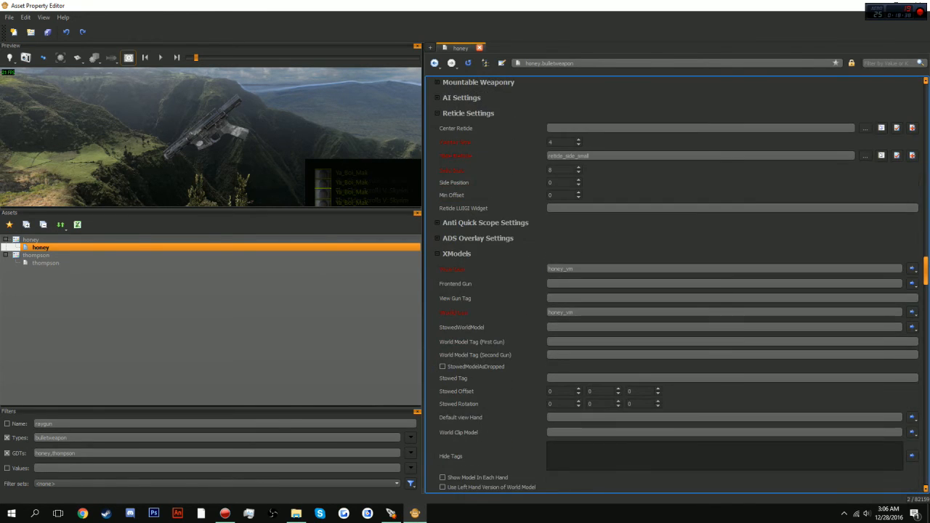
scroll(465, 370, down, 4)
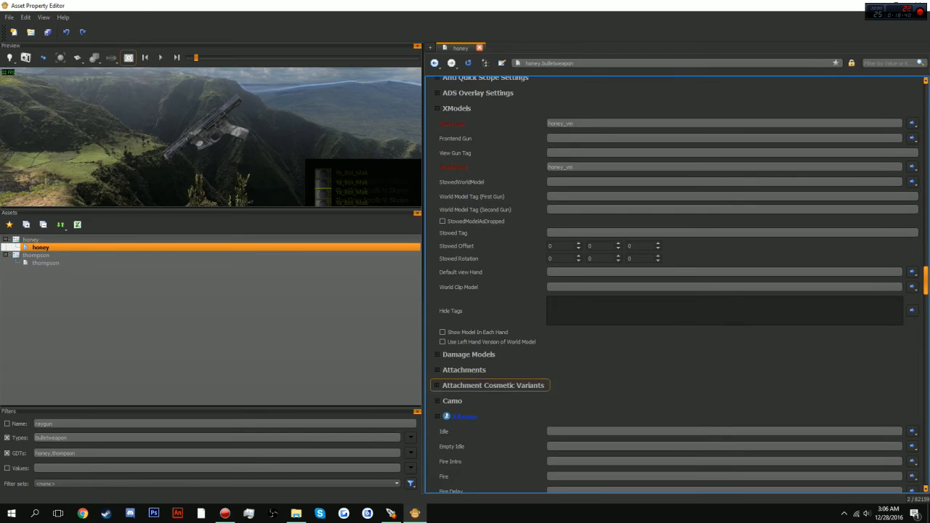
scroll(461, 359, down, 3)
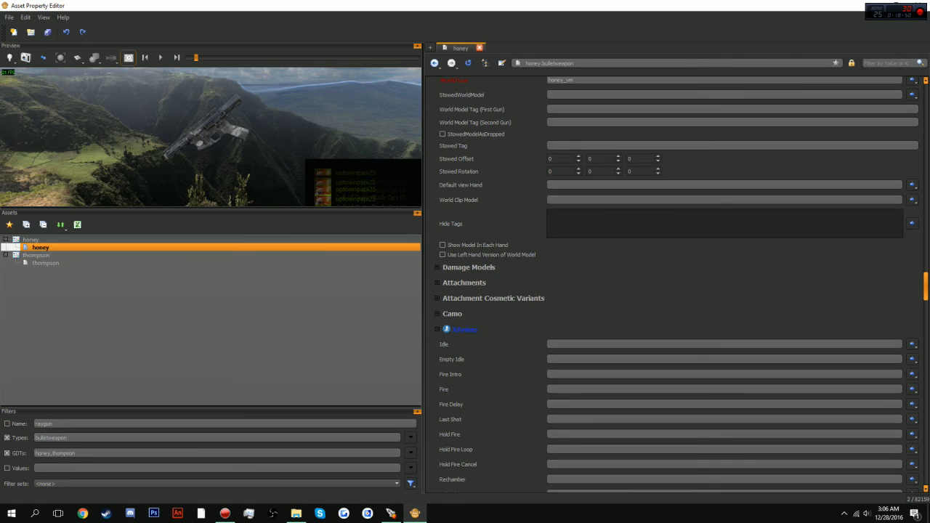
click(6, 437)
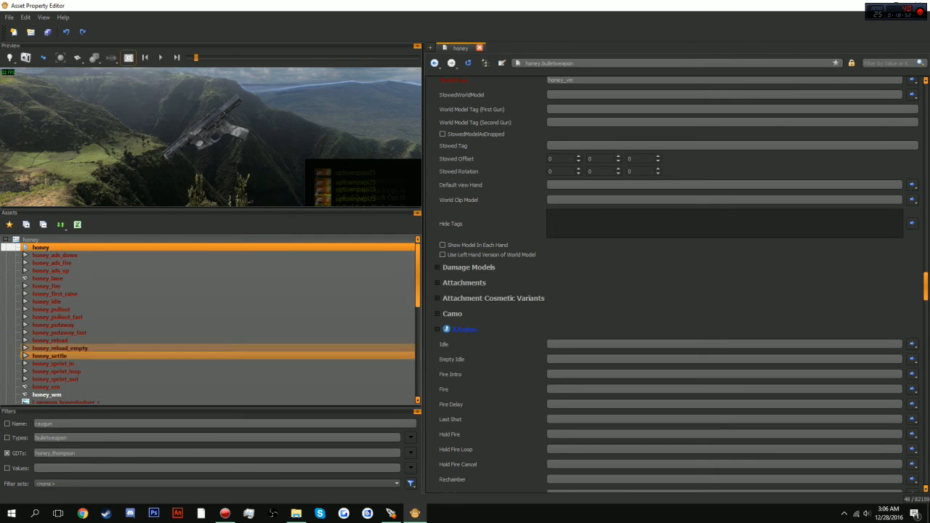
click(7, 437)
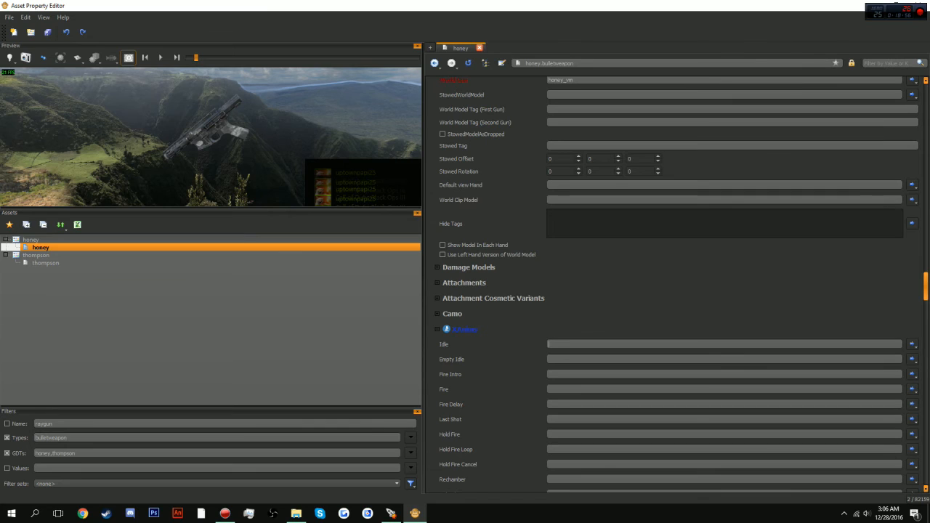
text(honey_)
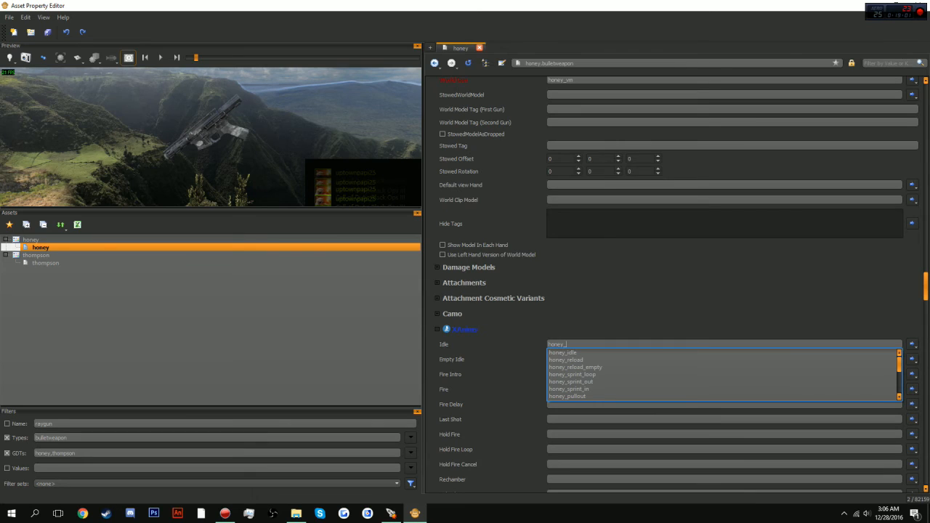
key(Escape)
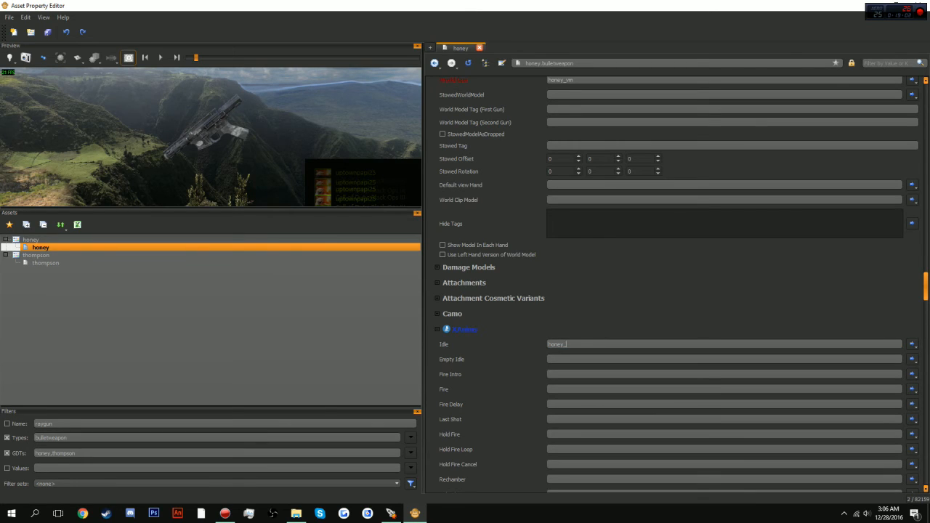
key(ctrl+a)
key(ctrl+c)
key(Right)
text(i)
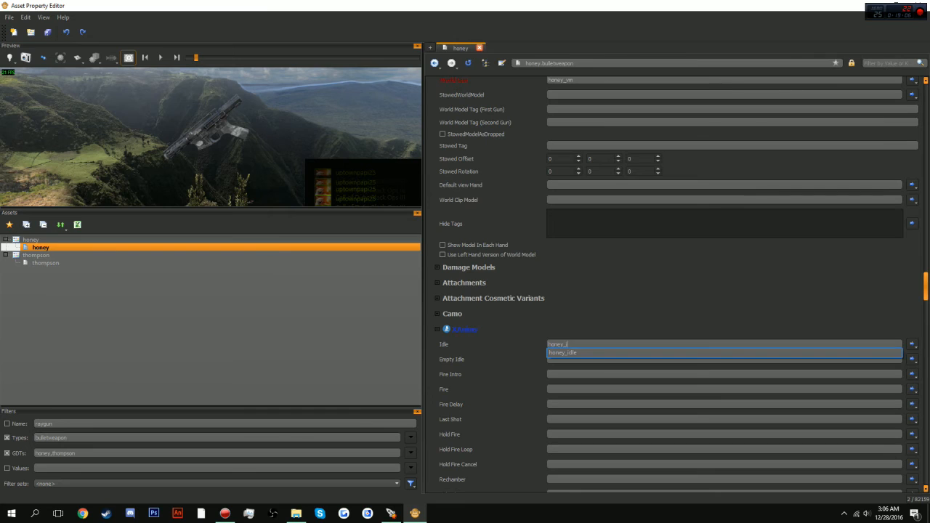
key(Return)
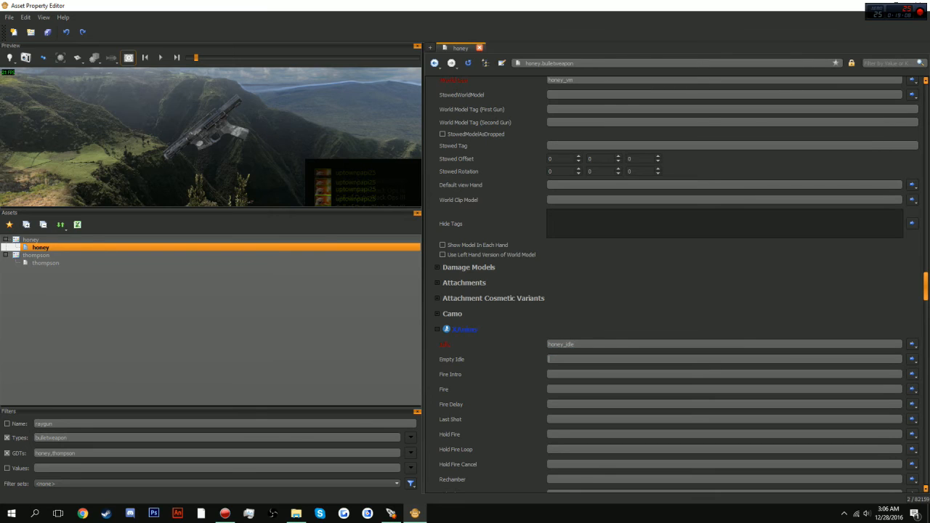
Set honey's Empty Idle animation to honey_idle using the copied prefix.
click(724, 360)
key(ctrl+v)
key(Down)
key(Return)
Set honey's Fire animation to honey_fire and its Last Shot animation to honey_settle.
click(724, 389)
key(ctrl+v)
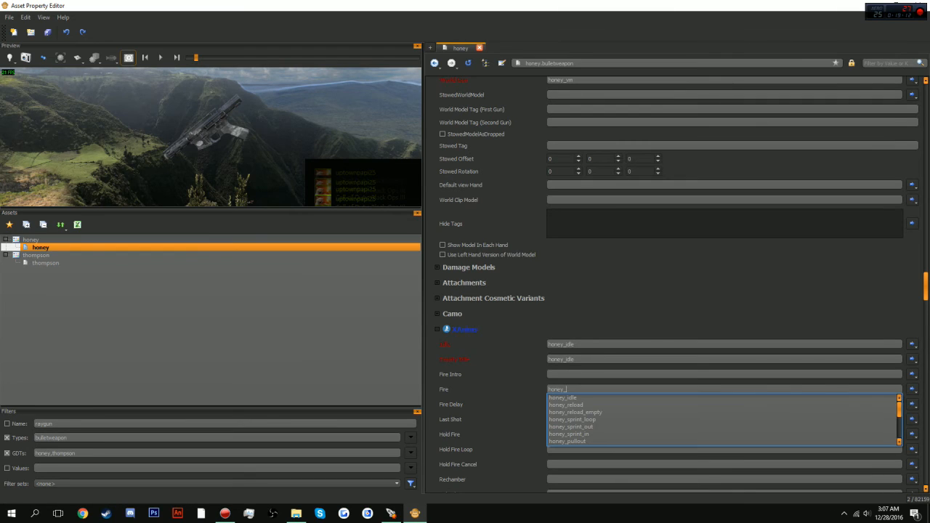
text(f)
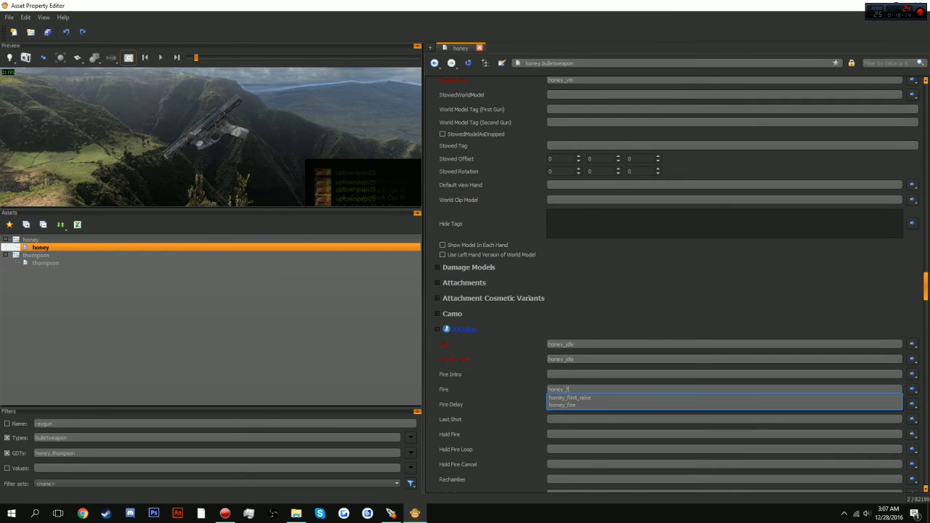
key(Down)
key(Return)
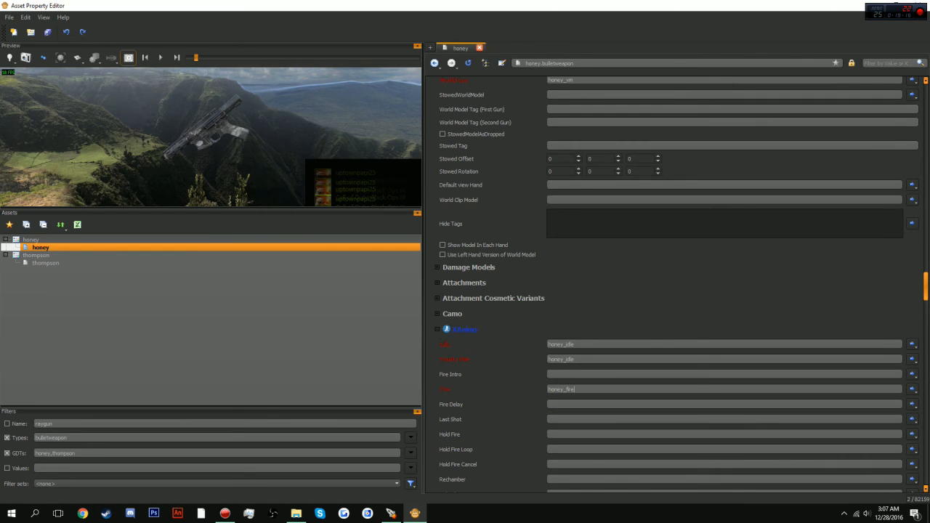
key(ctrl+v)
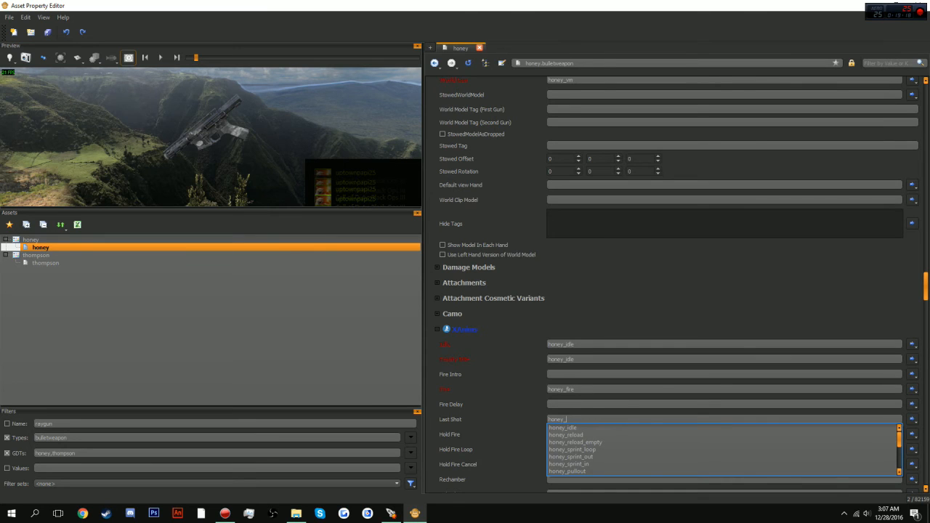
text(se)
key(Down)
key(Return)
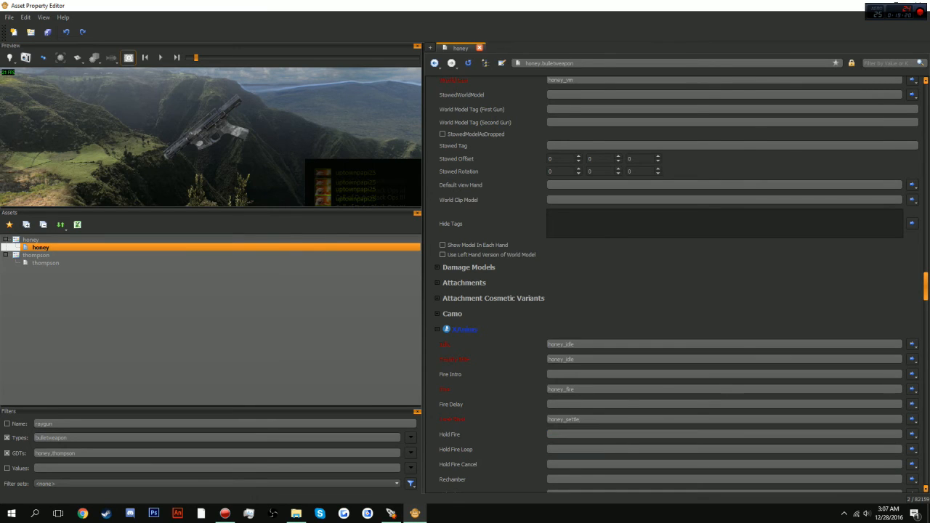
Set honey's Reload animation to honey_reload and its Reload Empty animation to honey_reload_empty.
scroll(675, 283, down, 2)
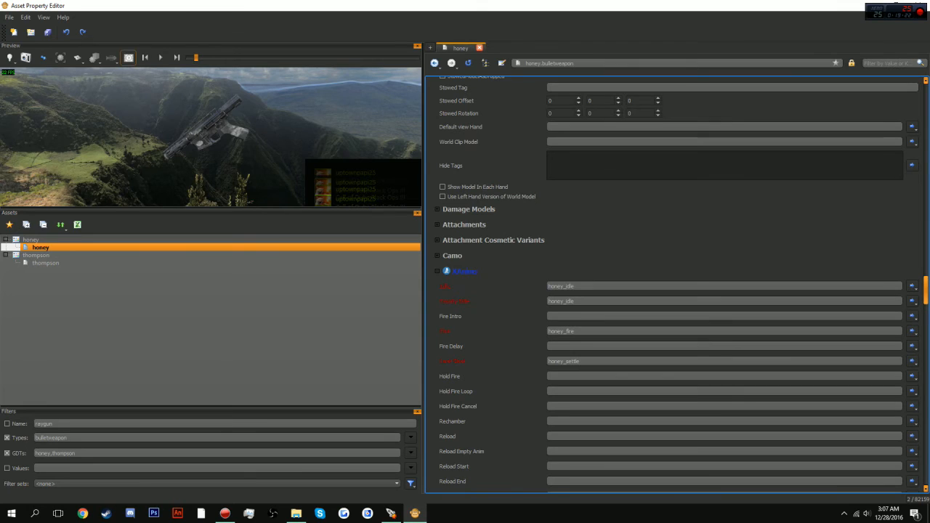
scroll(676, 284, down, 1)
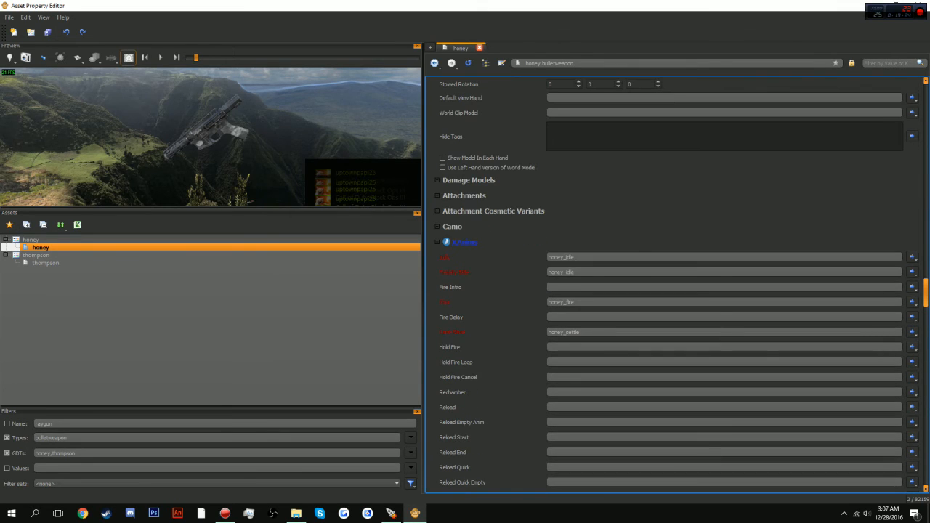
click(617, 407)
key(ctrl+v)
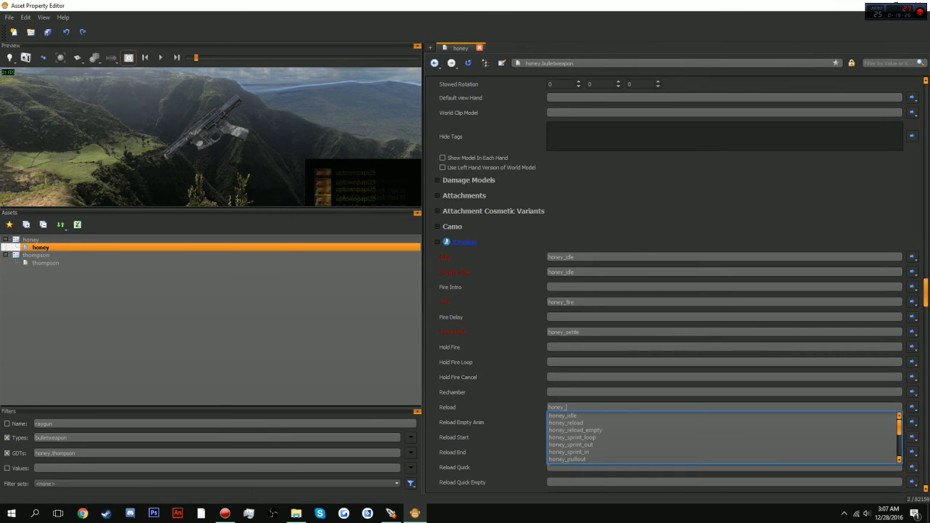
click(566, 423)
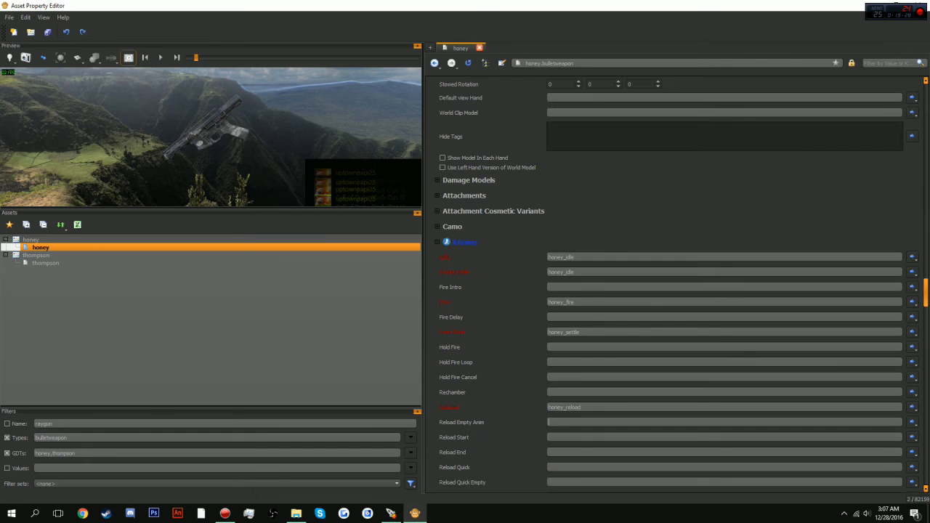
key(ctrl+v)
click(575, 444)
Set honey's Raise animation to honey_pullout.
scroll(675, 284, down, 5)
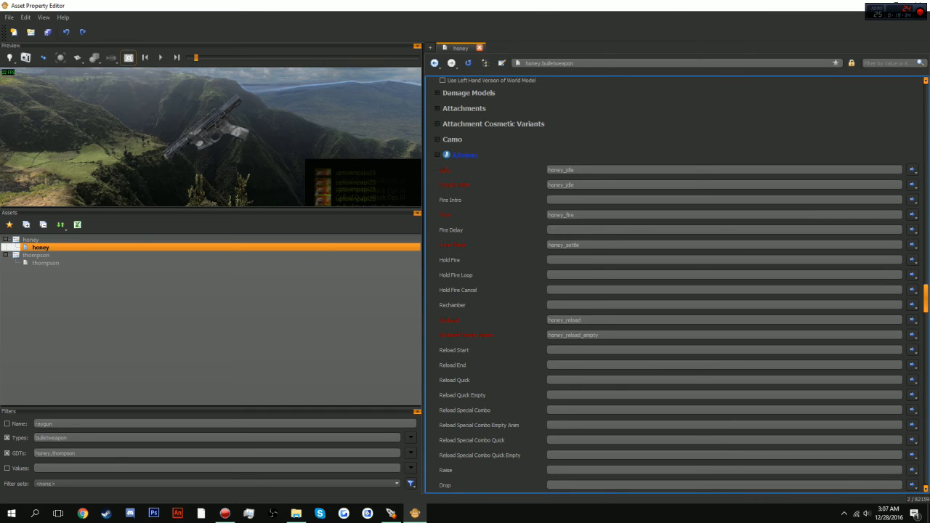
click(549, 395)
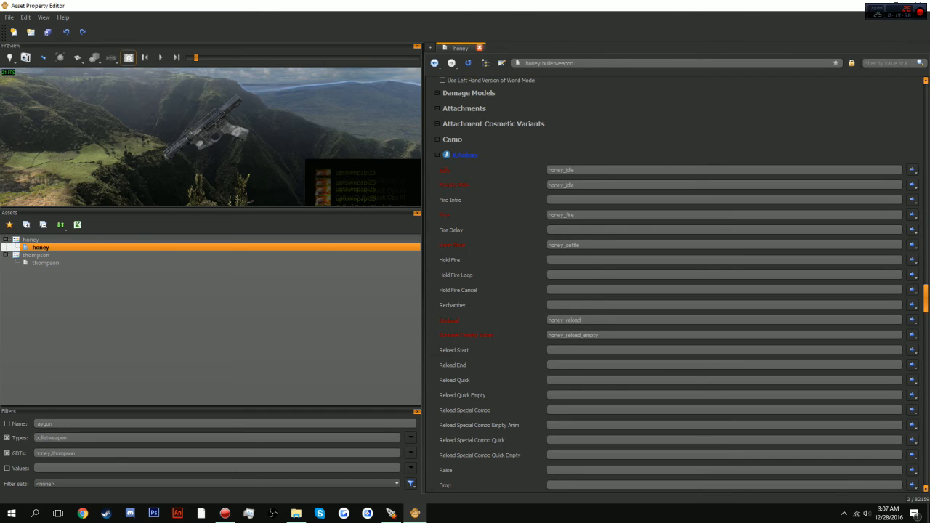
scroll(550, 395, down, 2)
scroll(675, 283, down, 4)
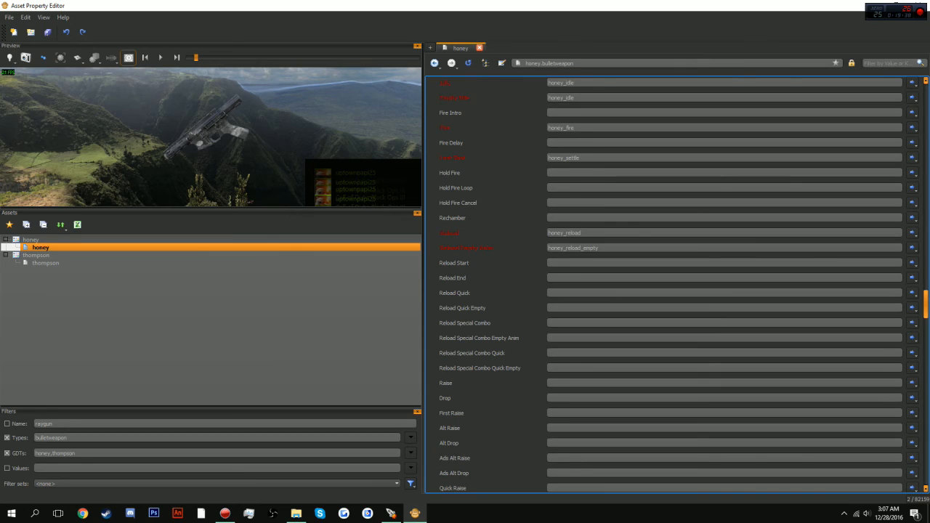
click(550, 383)
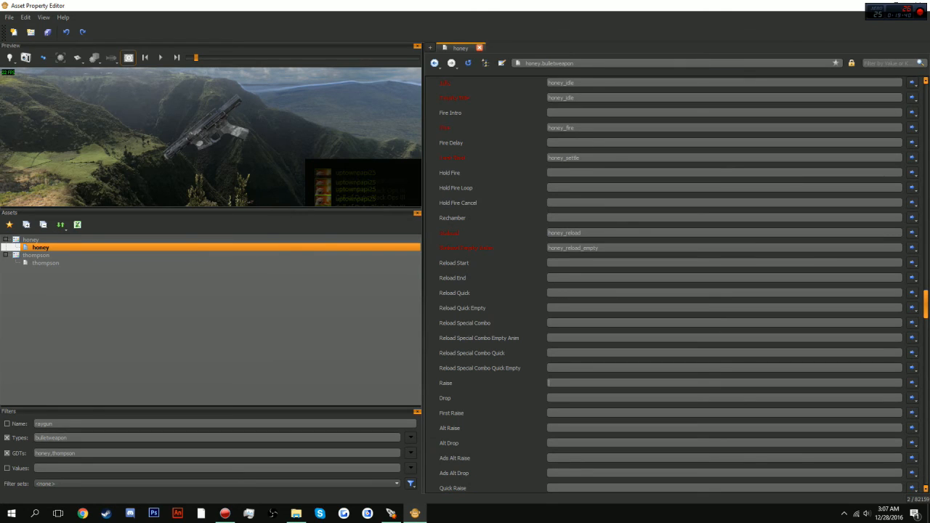
text(honey_)
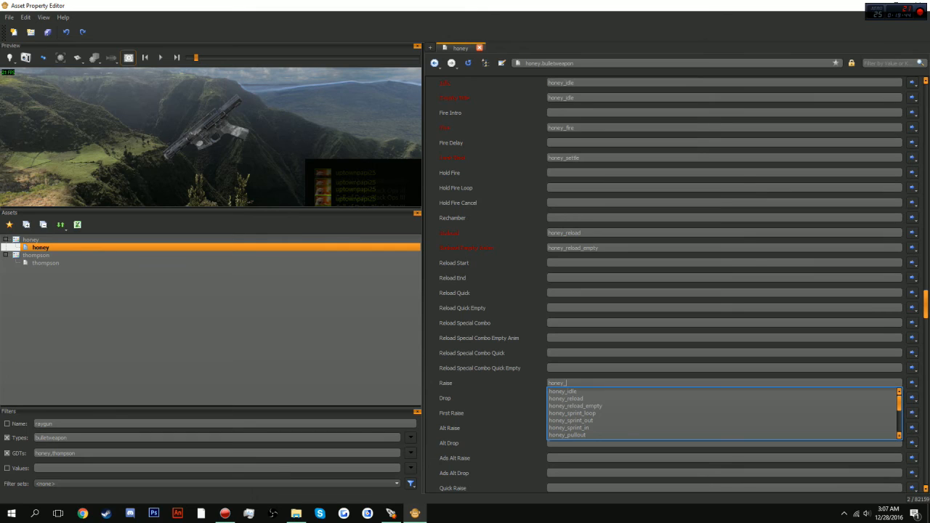
click(568, 435)
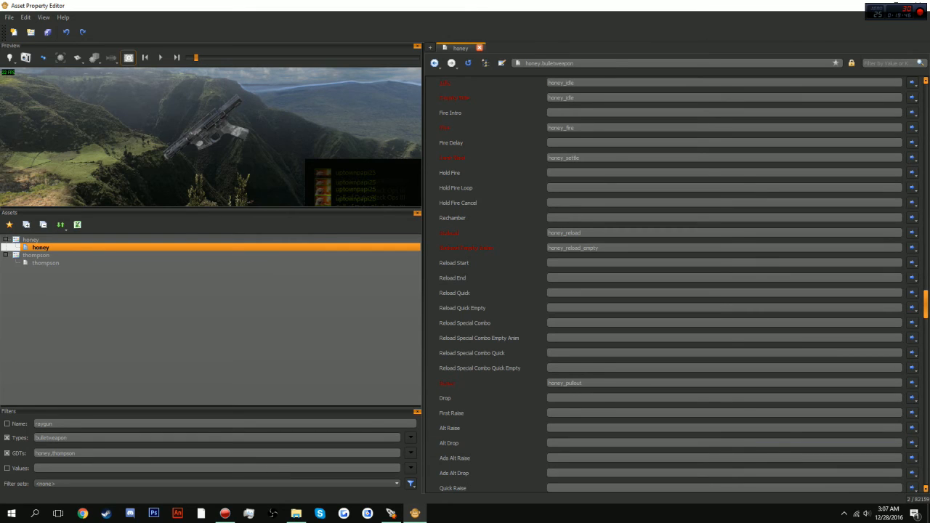
Set honey's Drop animation to honey_putaway and its First Raise animation to honey_first_raise.
click(567, 398)
key(ctrl+v)
text(p)
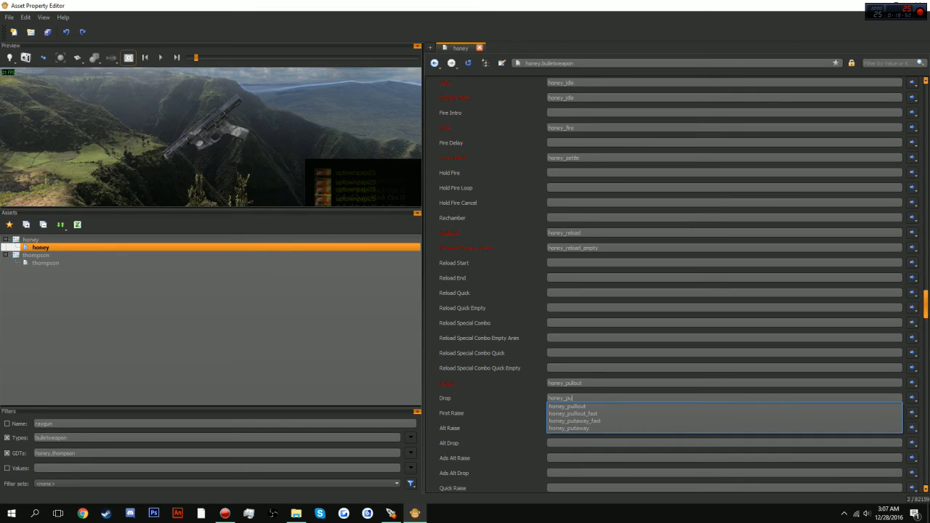
click(569, 428)
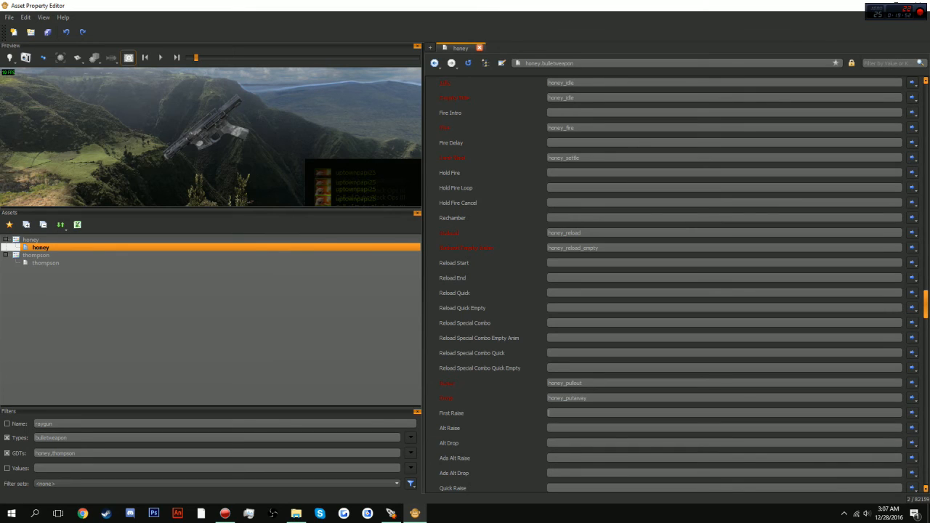
key(ctrl+v)
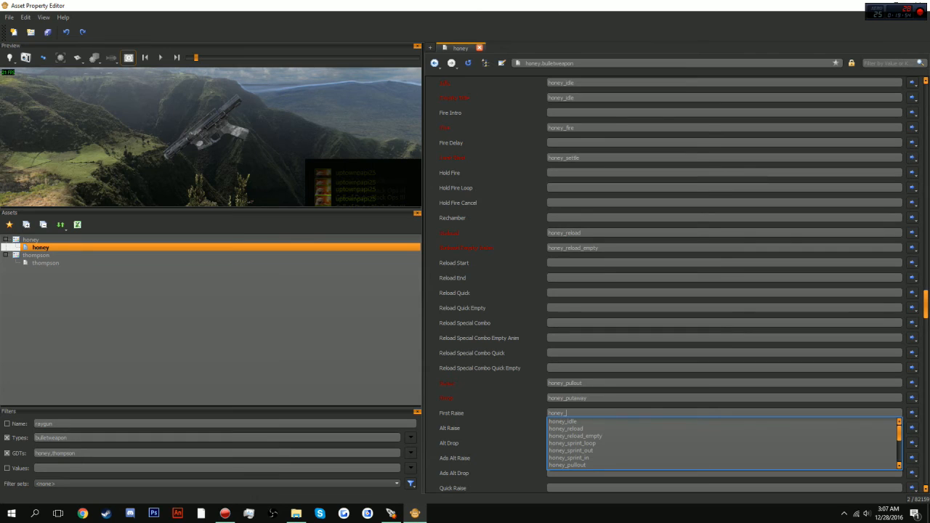
text(fi)
key(Down)
key(Return)
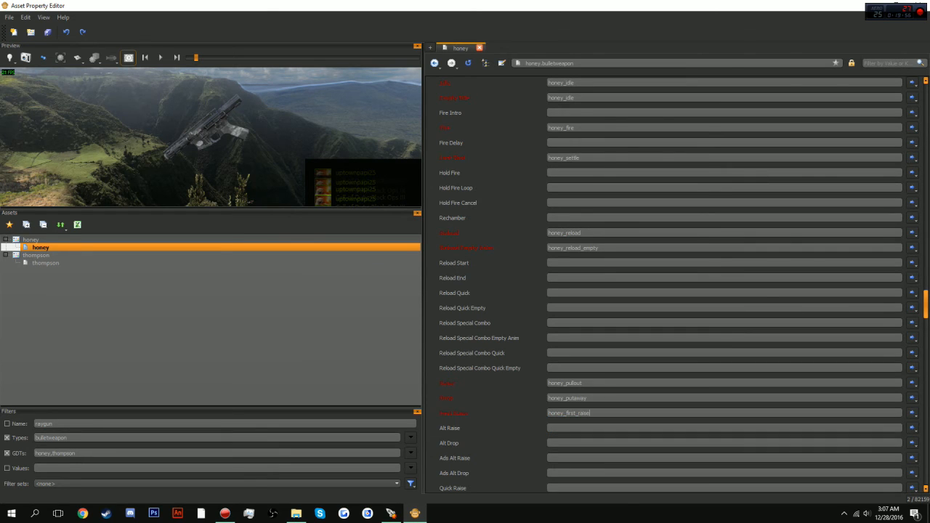
Set honey's Quick Raise animation to honey_pullout_fast.
scroll(676, 283, down, 4)
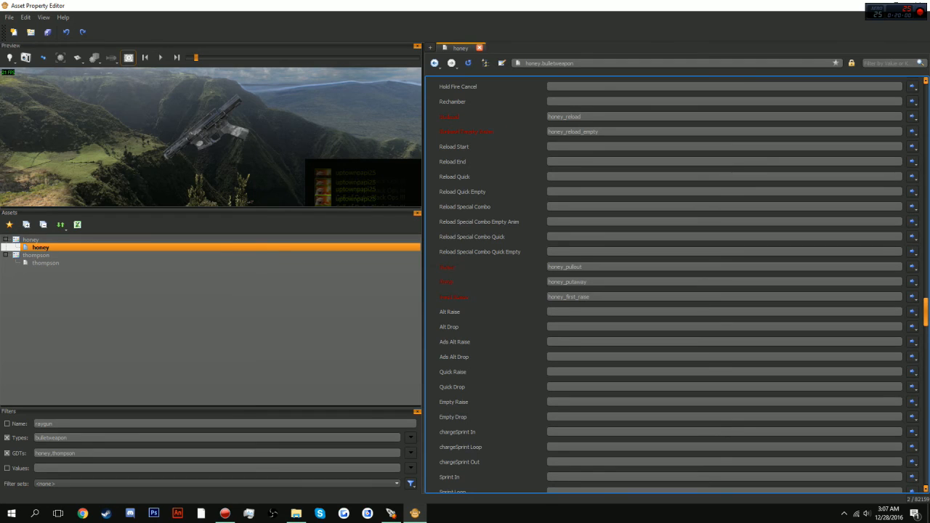
click(567, 372)
text(honey_)
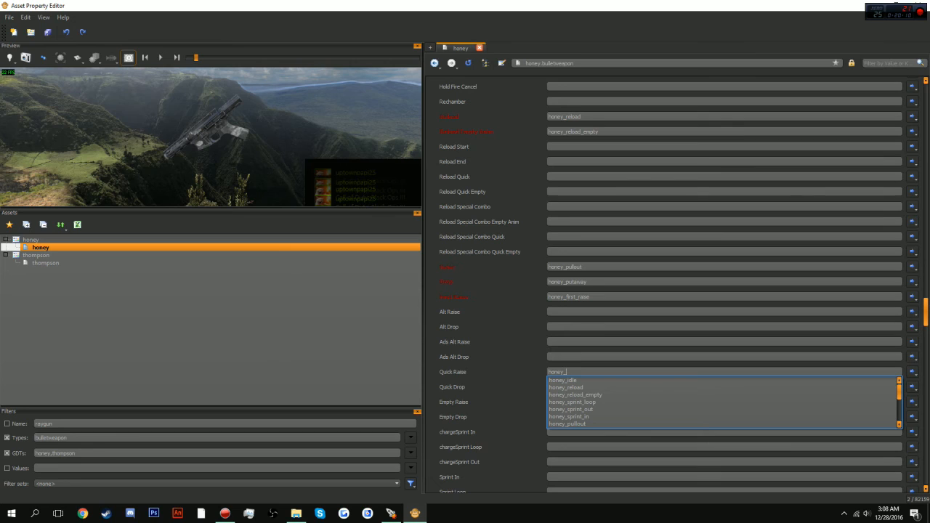
text(p)
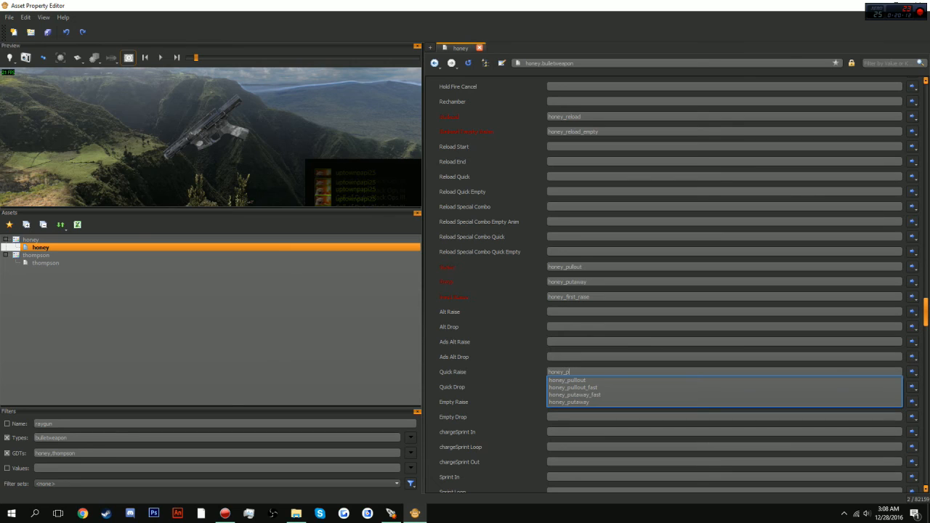
text(u)
key(Down)
key(Down)
key(Return)
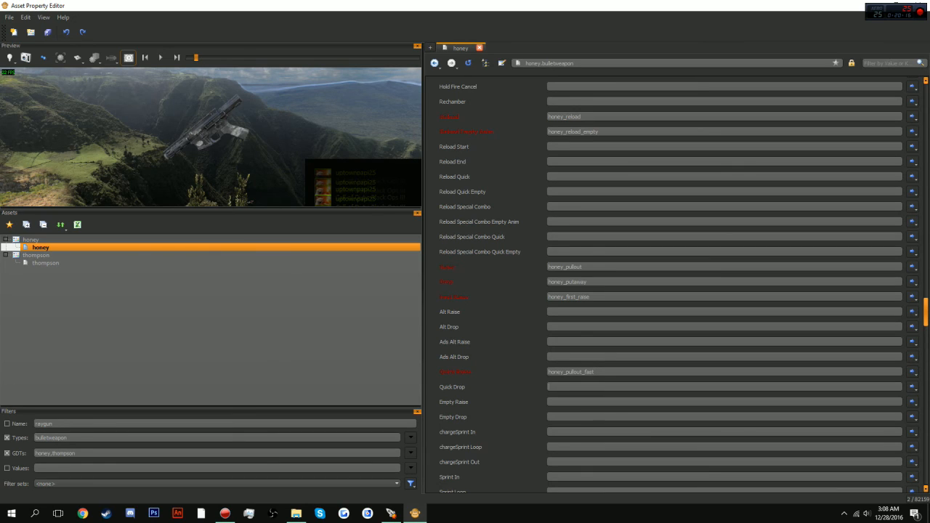
Set honey's Quick Drop animation to honey_putaway_fast.
text(honey_)
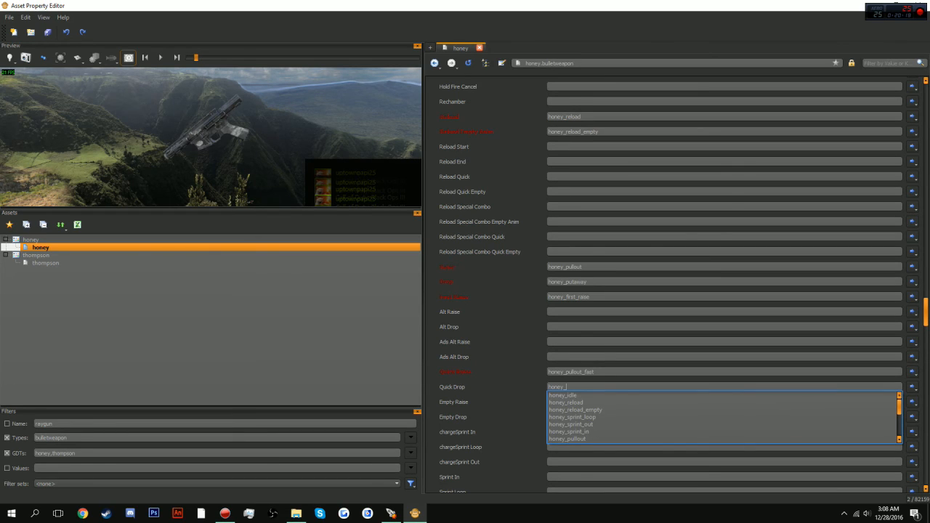
text(p)
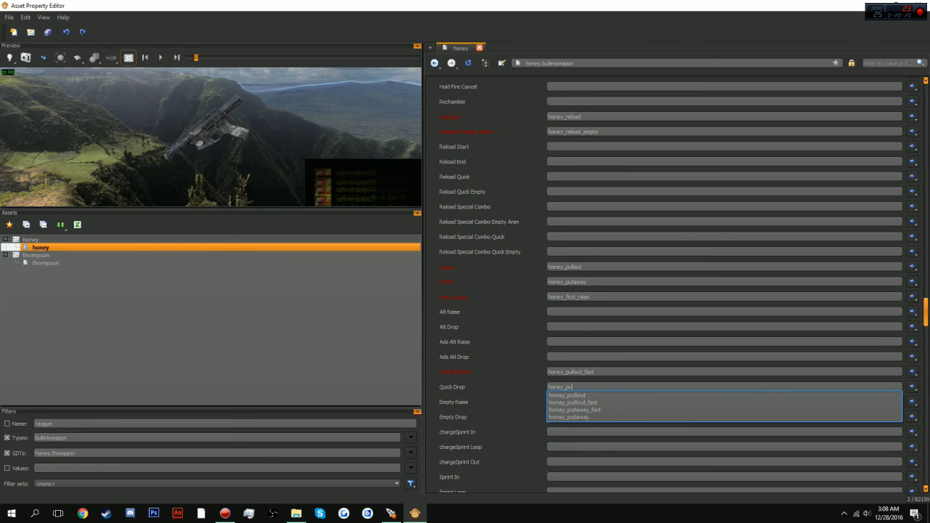
text(u)
key(Down)
key(Down)
key(Down)
key(Return)
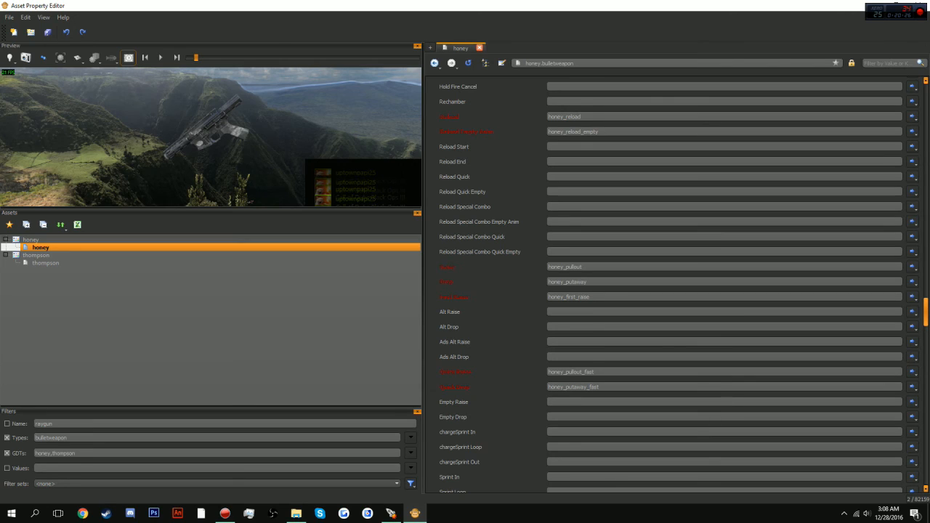
Copy the Raise animation honey_pullout into honey's Empty Raise animation.
drag(583, 266, 547, 267)
key(ctrl+c)
click(583, 402)
key(ctrl+v)
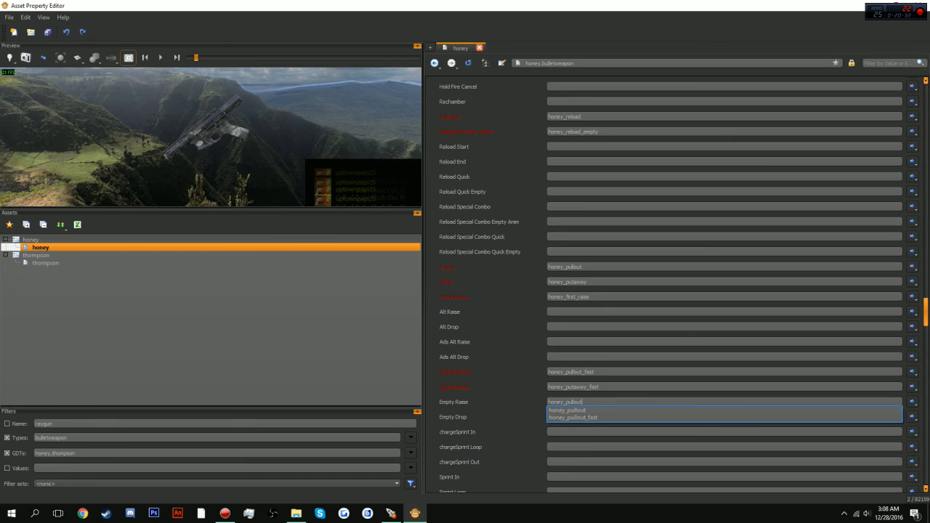
key(Return)
Copy the Drop animation honey_putaway into honey's Empty Drop animation.
drag(587, 282, 547, 282)
key(ctrl+c)
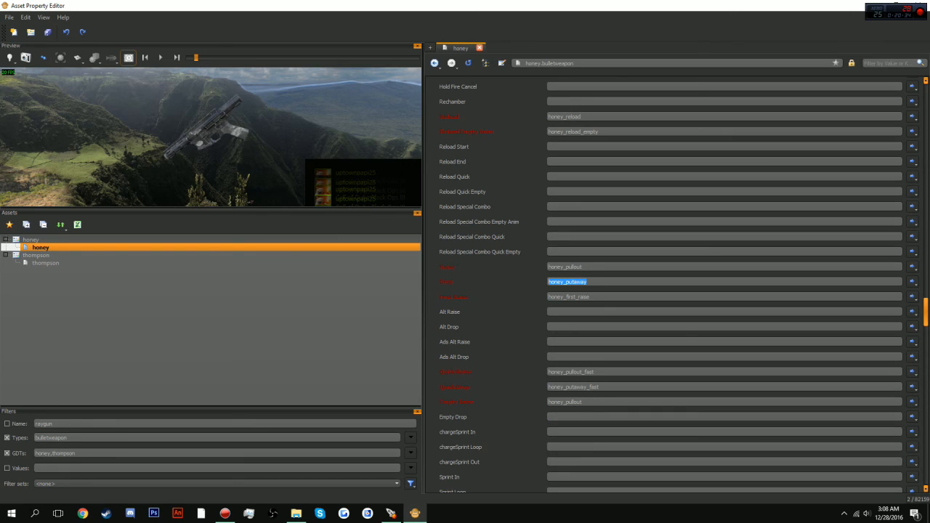
click(573, 417)
key(ctrl+v)
key(Escape)
Set honey's Sprint In animation to honey_sprint_in, copying the honey_ prefix again for reuse.
scroll(676, 285, down, 1)
click(723, 447)
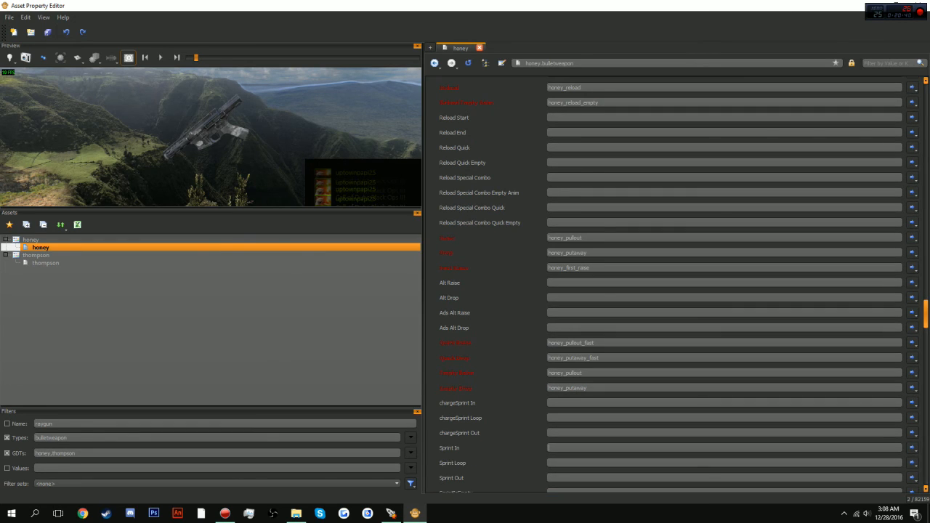
key(ctrl+v)
key(Escape)
key(shift+Left)
key(shift+Left)
key(shift+Left)
key(shift+Left)
key(shift+Left)
key(shift+Left)
key(shift+Left)
key(BackSpace)
key(Escape)
key(ctrl+a)
key(ctrl+c)
text(honey_s)
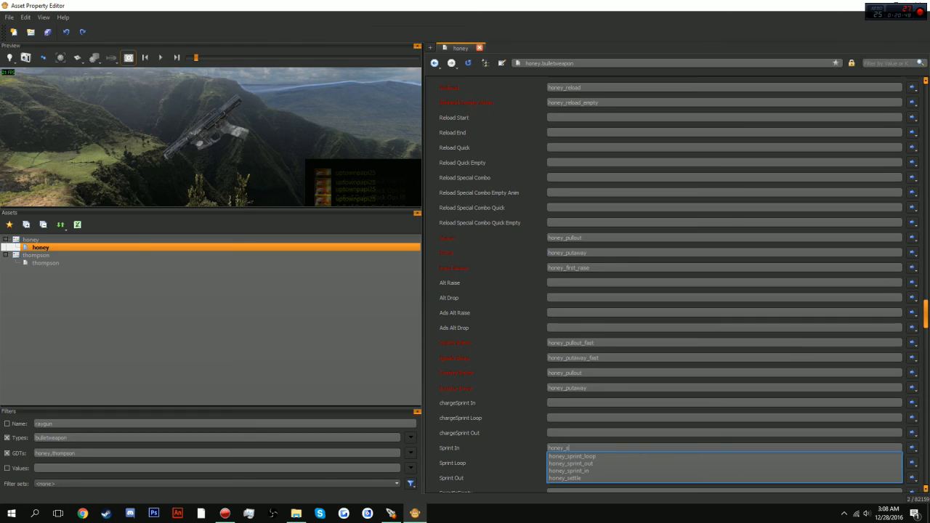
click(569, 471)
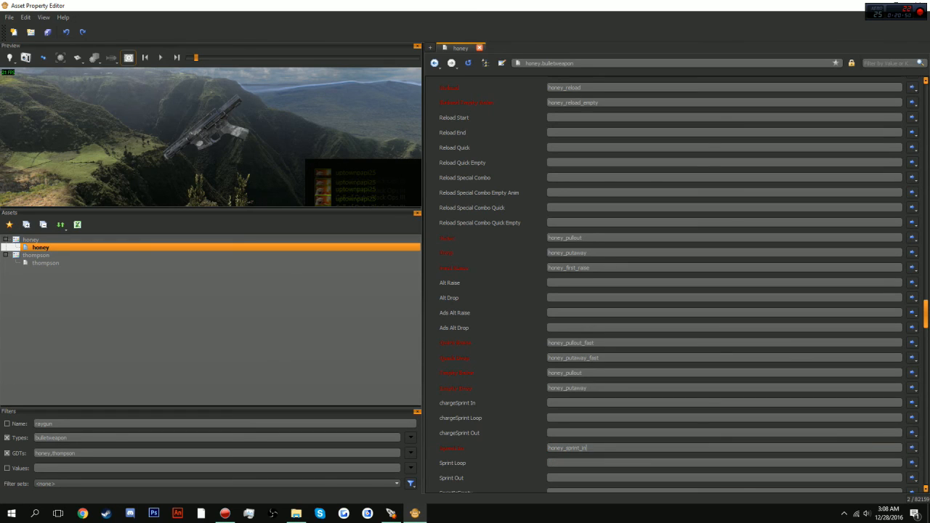
Set honey's Sprint Loop animation to honey_sprint_loop and its Sprint Out animation to honey_sprint_out.
click(574, 463)
text(honey_)
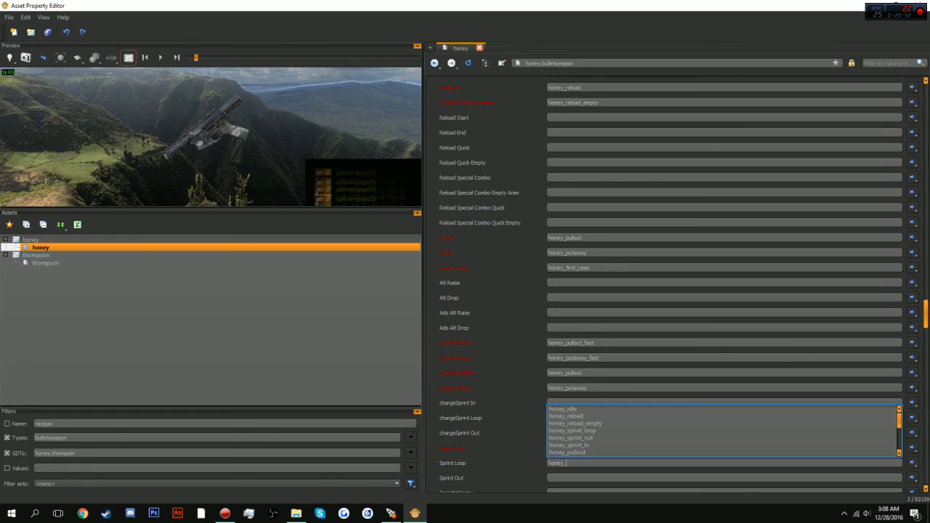
click(572, 431)
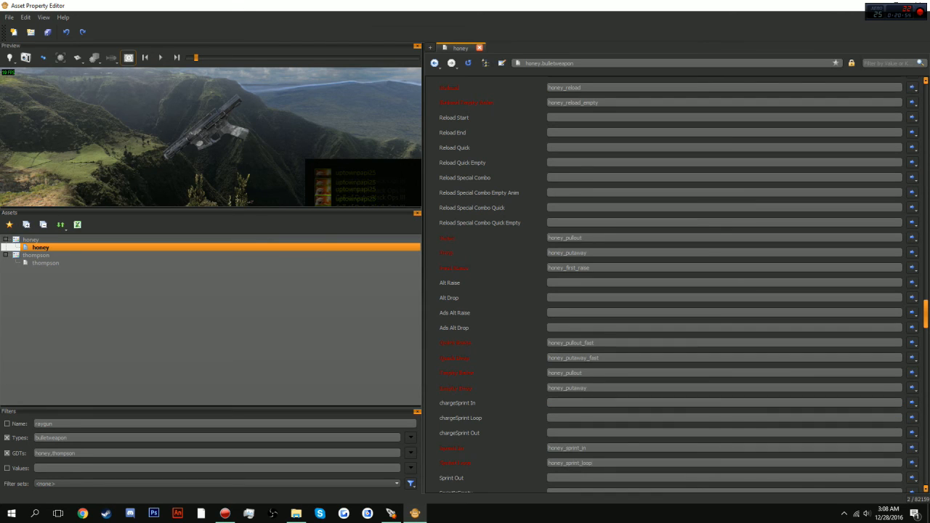
click(574, 478)
key(ctrl+v)
click(570, 452)
Set honey's ADS Fire animation to honey_ads_fire using the copied prefix.
scroll(675, 290, down, 5)
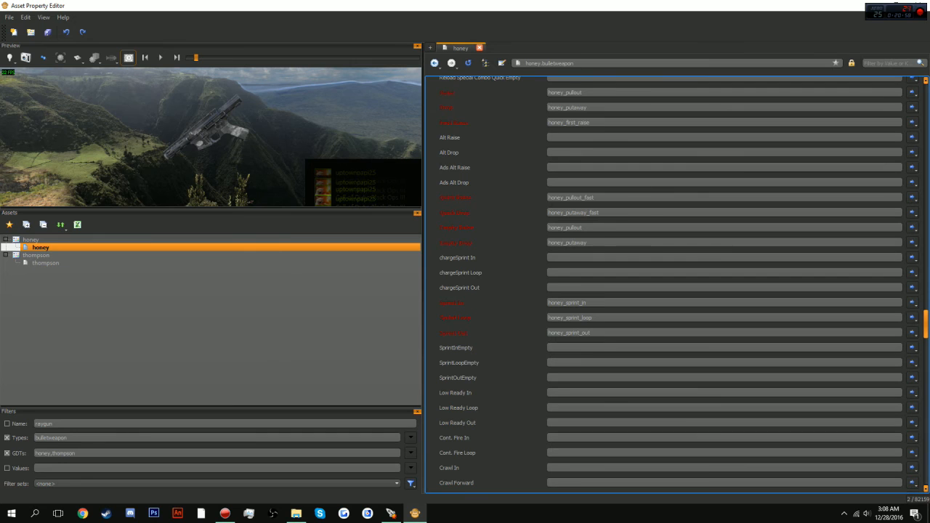
scroll(675, 291, down, 1)
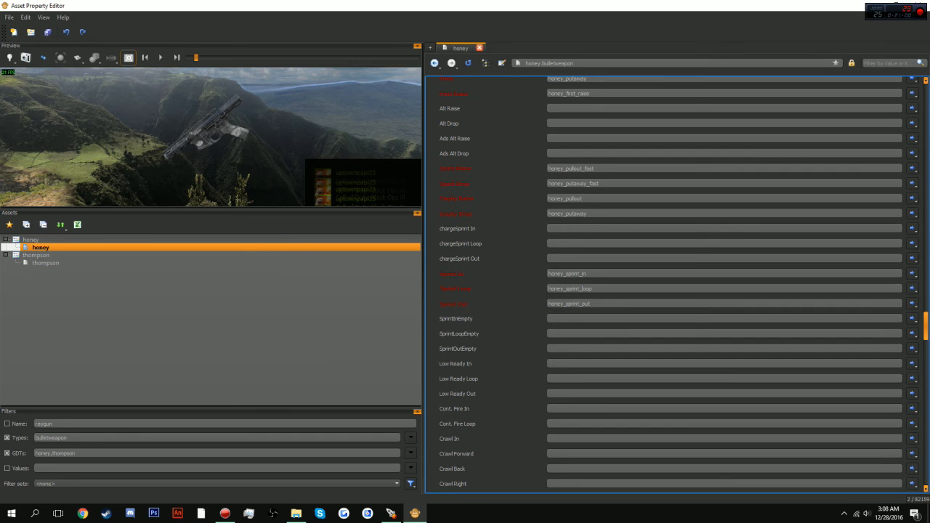
scroll(676, 291, down, 7)
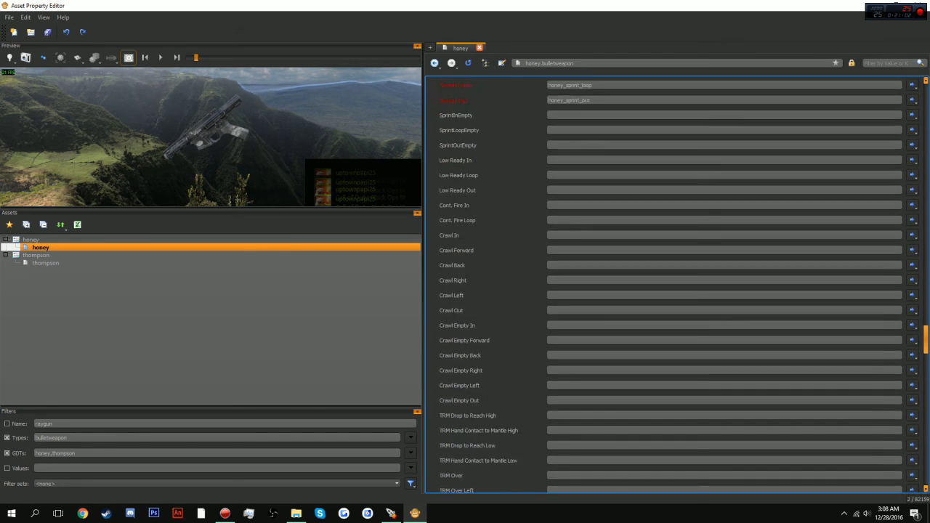
scroll(676, 291, down, 5)
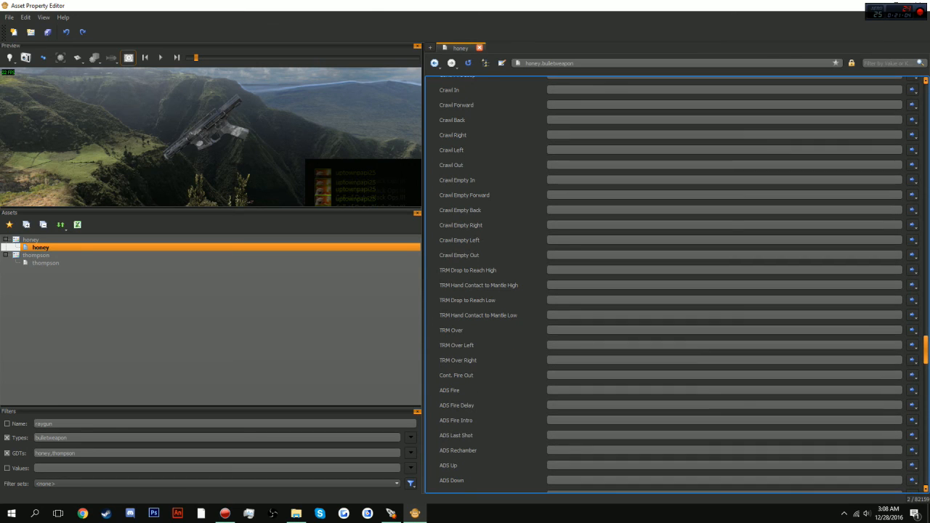
click(676, 390)
key(ctrl+v)
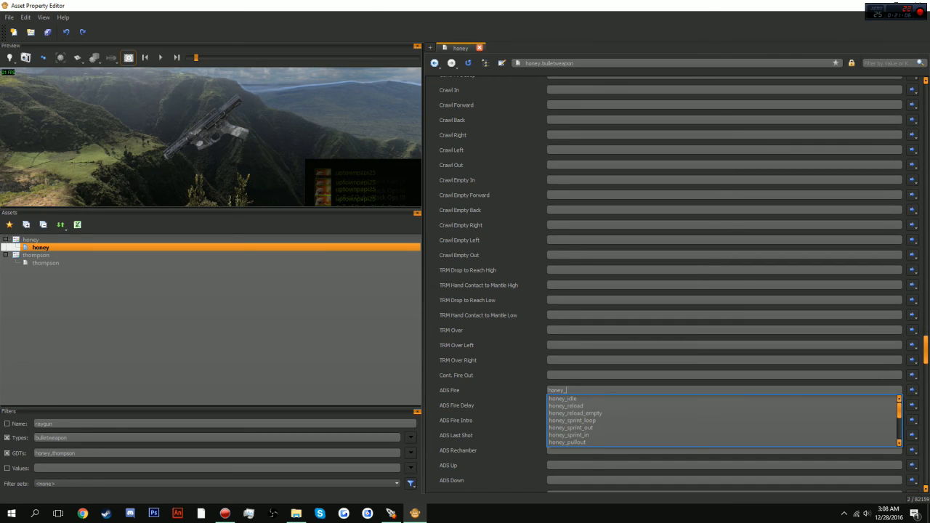
text(ads)
key(Down)
key(Return)
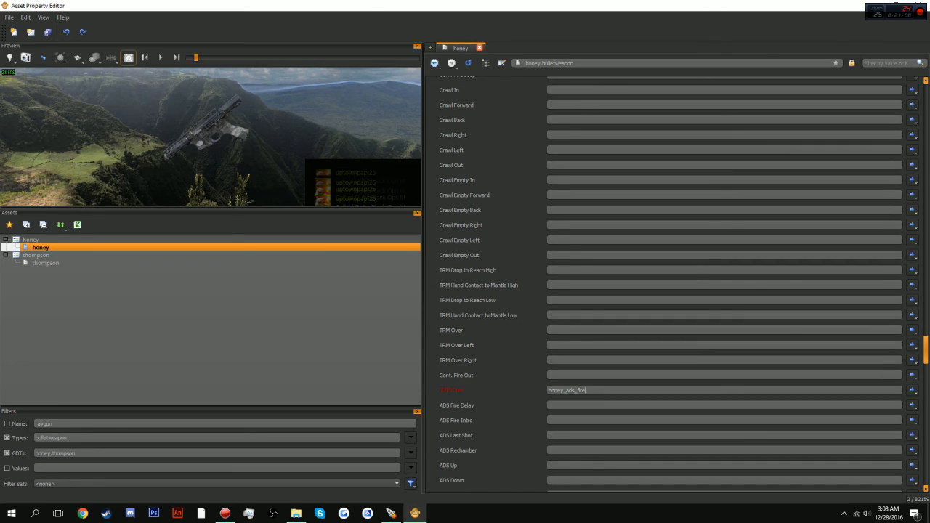
scroll(676, 284, down, 1)
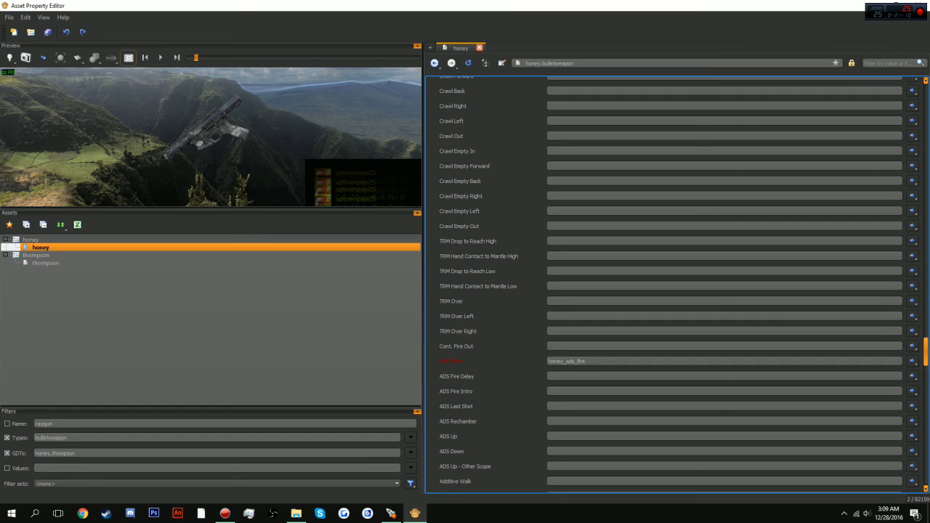
Set honey's ADS Up animation to honey_ads_up and its ADS Down animation to honey_ads_down.
click(675, 437)
key(ctrl+v)
text(ads)
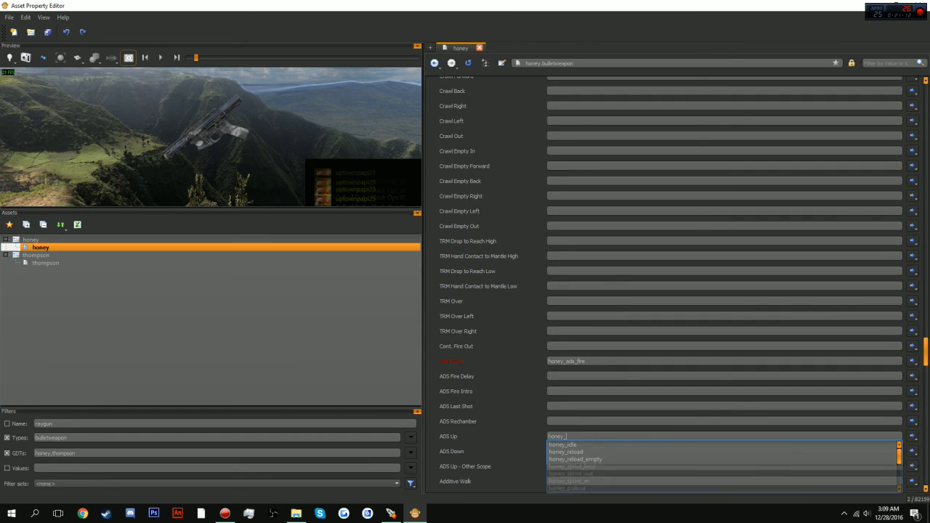
click(574, 452)
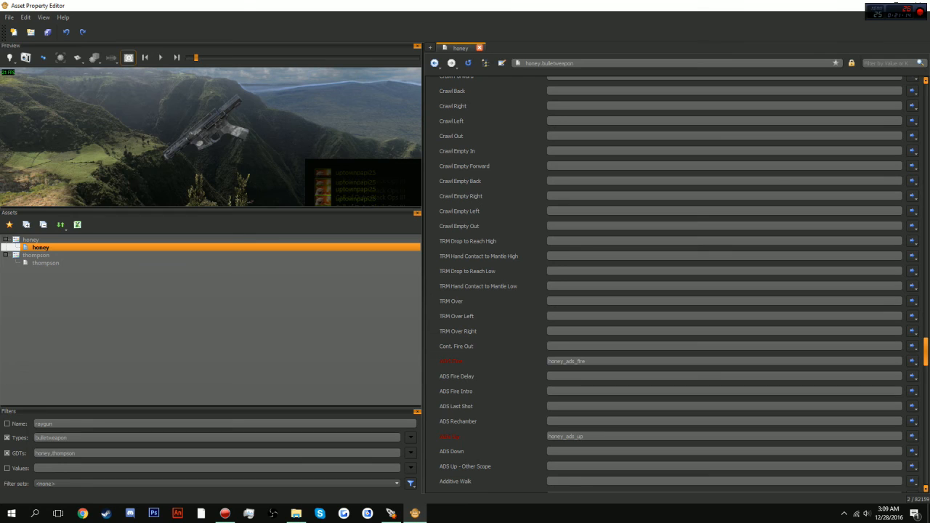
click(573, 451)
key(ctrl+v)
text(ads)
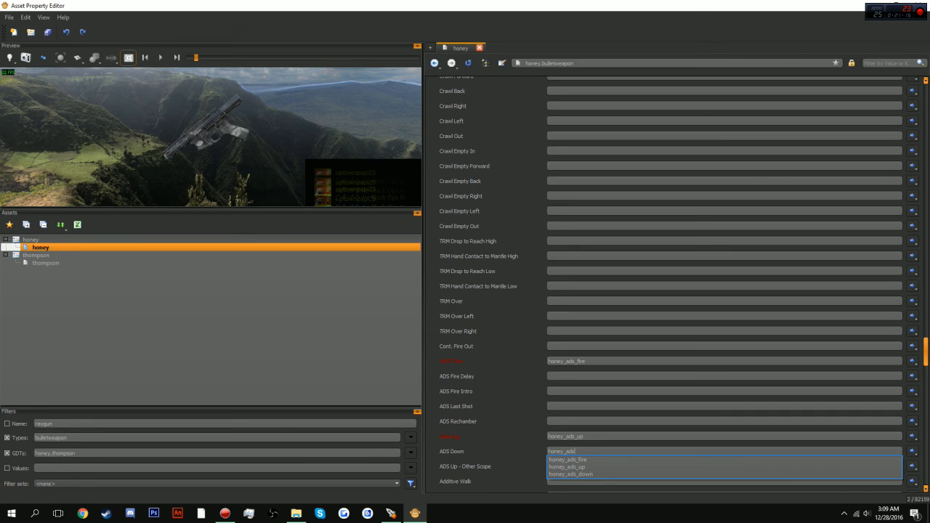
click(571, 474)
Set honey's Slide In animation to honey_sprint_out and its Slide In Air animation to honey_idle.
scroll(675, 284, down, 6)
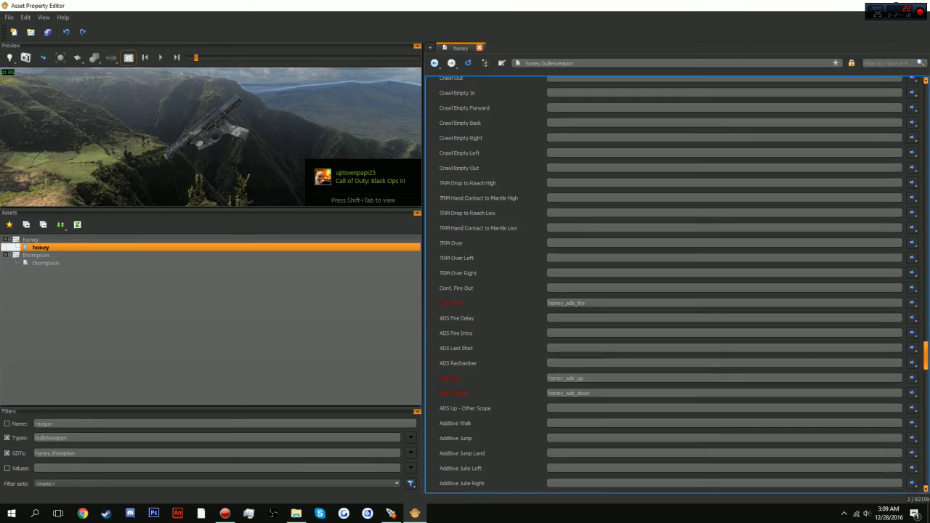
scroll(676, 283, down, 1)
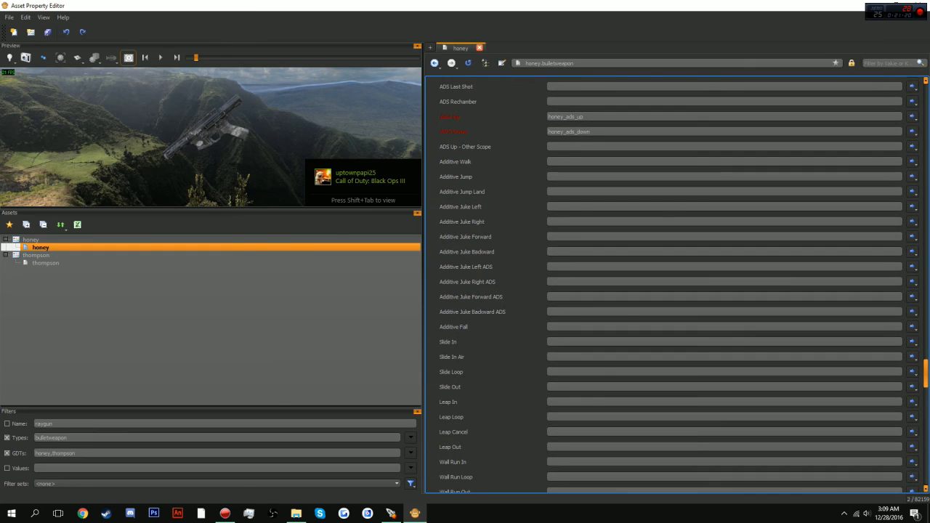
click(570, 341)
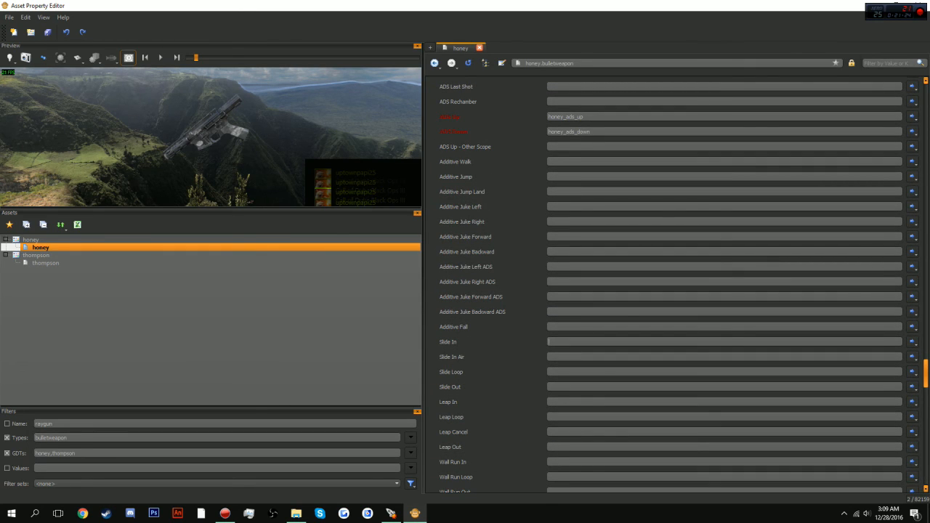
text(honey_)
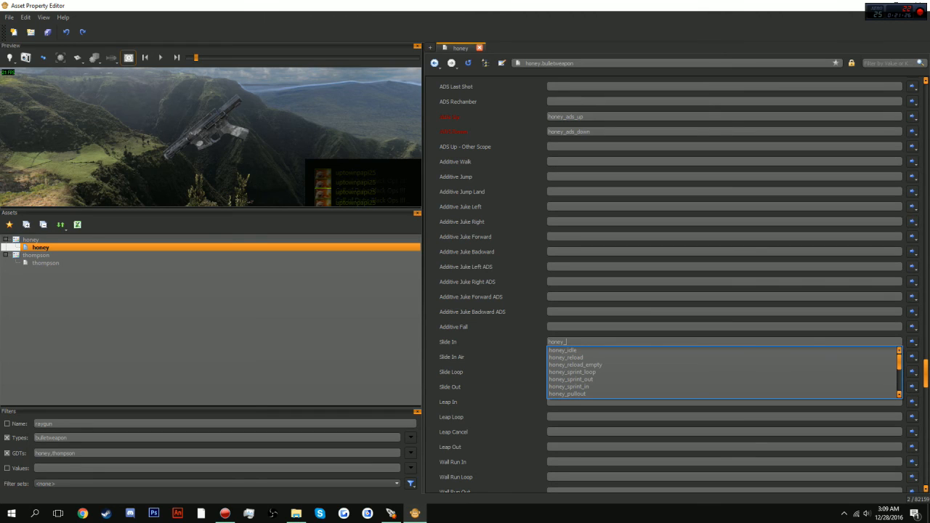
click(571, 379)
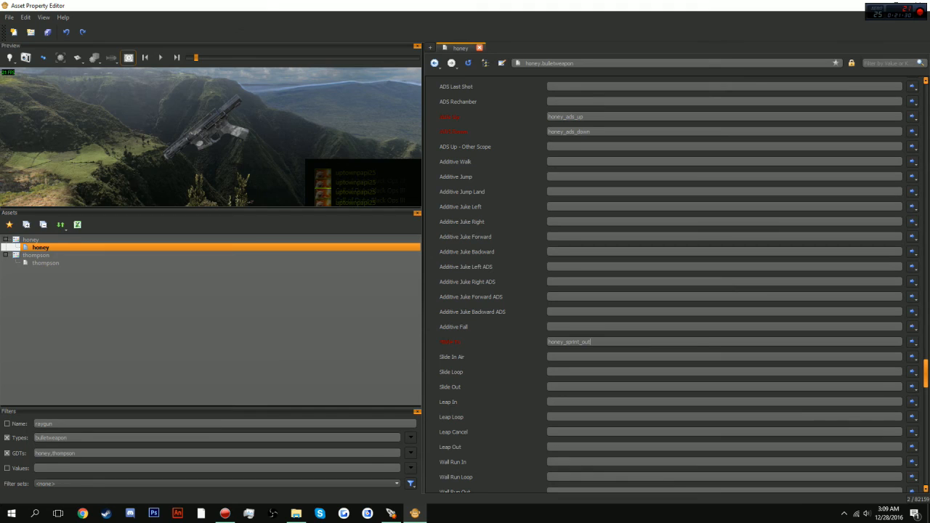
text(honey_)
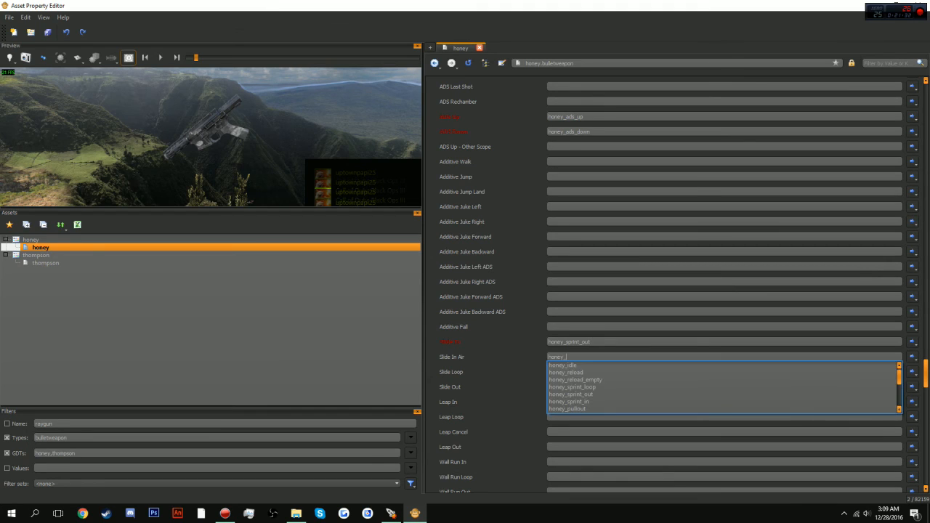
key(Down)
key(Return)
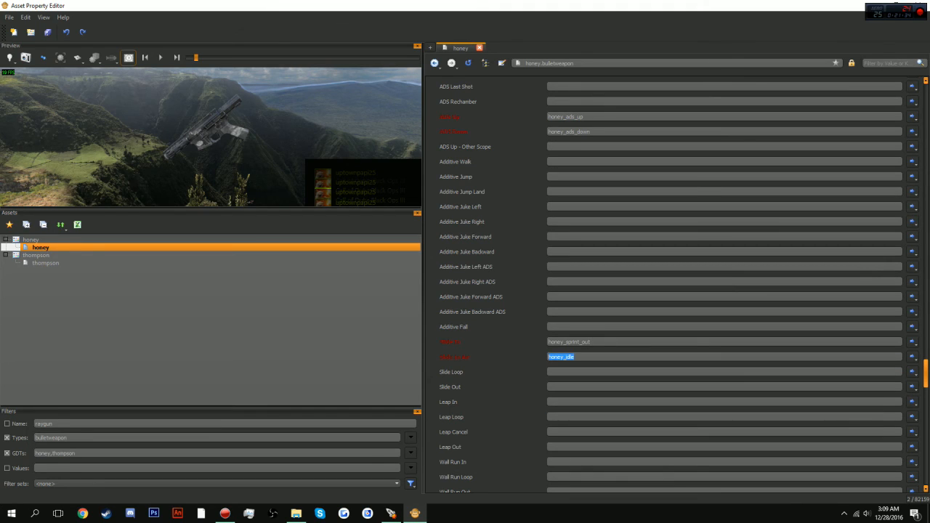
Set honey's Slide Loop and Slide Out animations to honey_idle.
click(574, 372)
text(honey_idle)
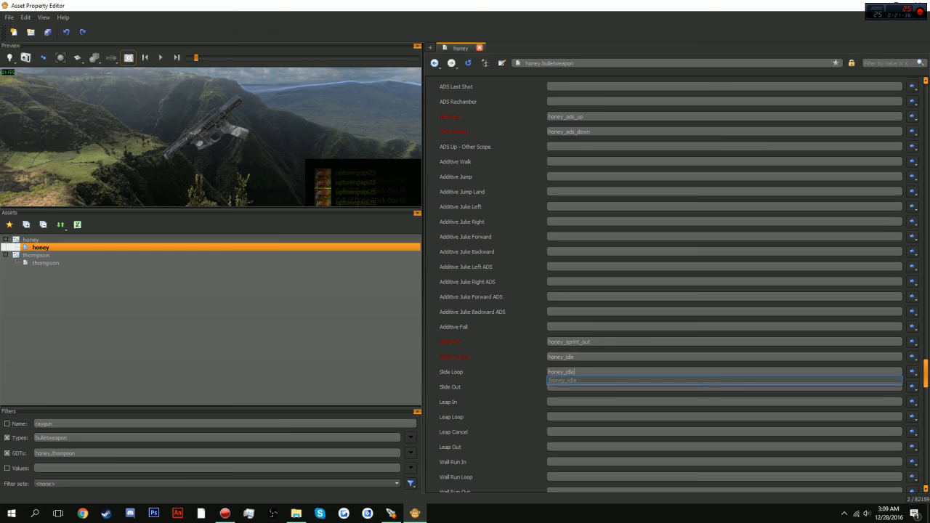
key(Escape)
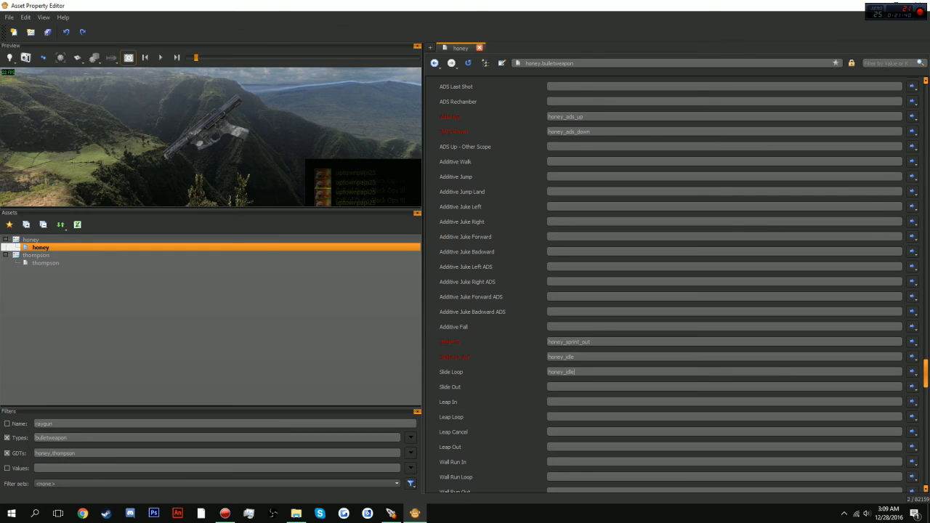
click(574, 387)
text(honey_idle)
key(Escape)
Set honey's Wall Run In, Wall Run Loop and Wall Run Out animations to honey_idle.
scroll(677, 285, down, 1)
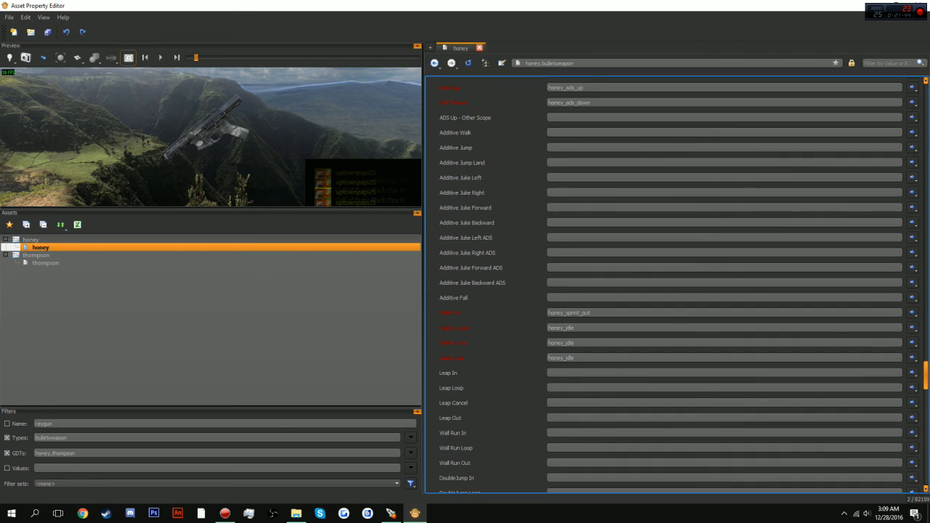
scroll(677, 285, down, 2)
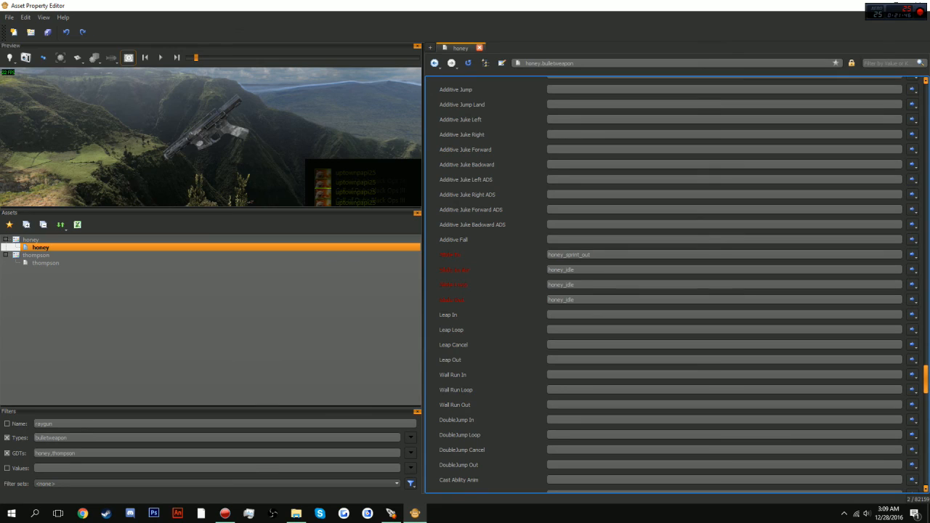
click(574, 374)
text(honey_idle)
click(574, 388)
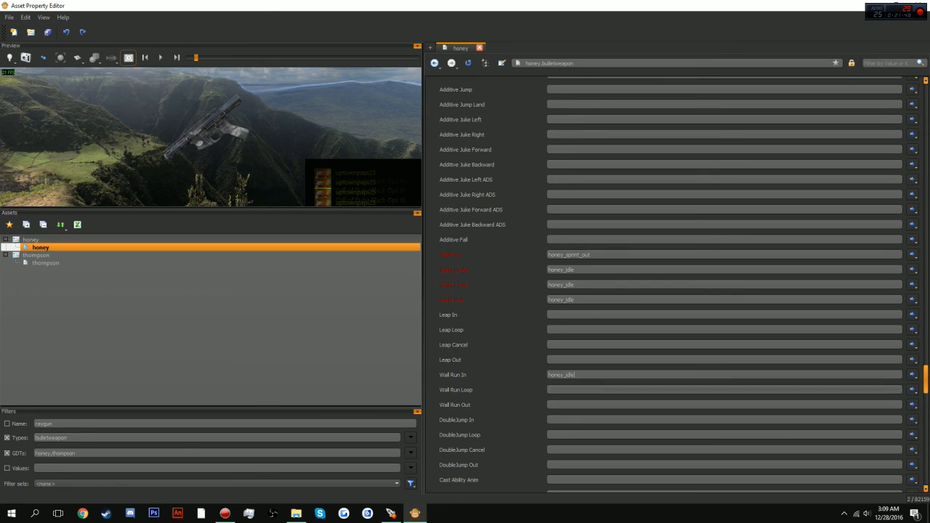
click(573, 390)
text(honey_idle)
click(574, 402)
click(573, 405)
text(honey_idle)
key(Return)
Expand honey's FX section and set View Flash FX to fx_muz_sm_pistol_1p.efx from the fx\weapon folder.
scroll(677, 285, down, 5)
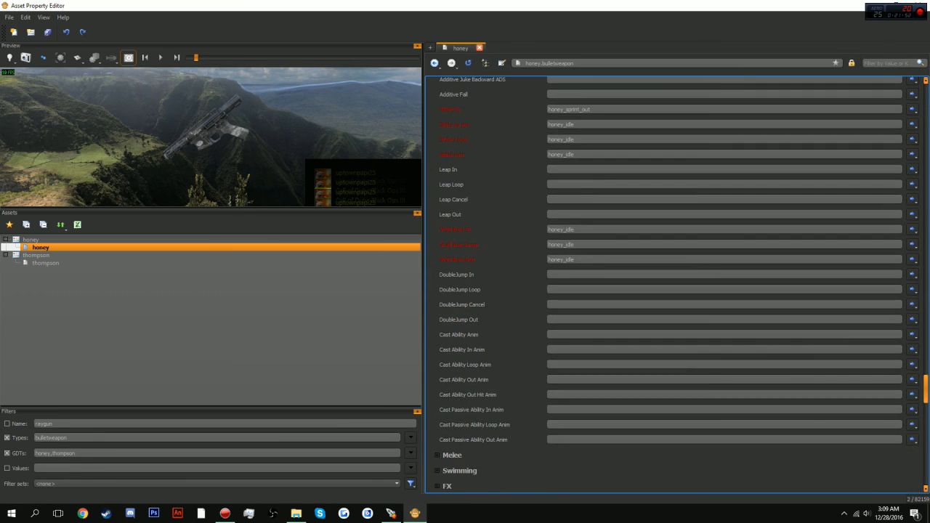
scroll(677, 285, down, 4)
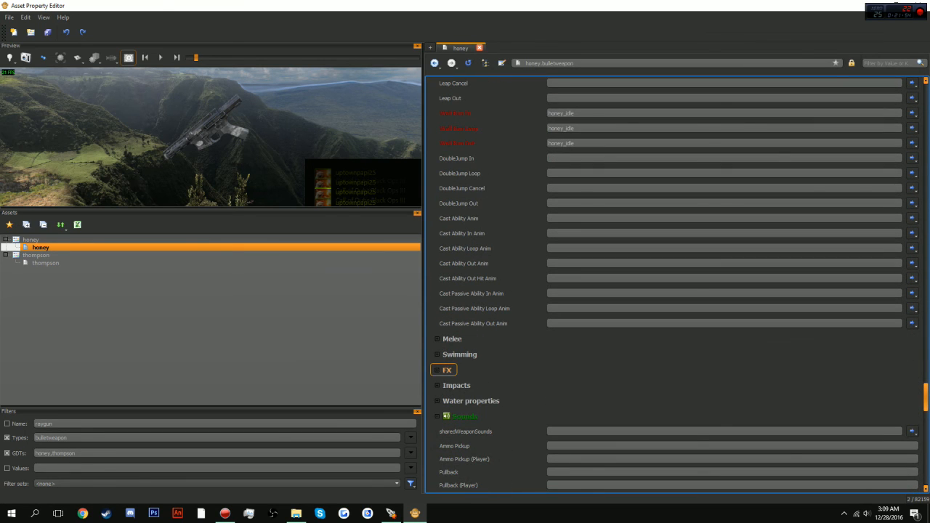
click(446, 369)
scroll(677, 285, down, 3)
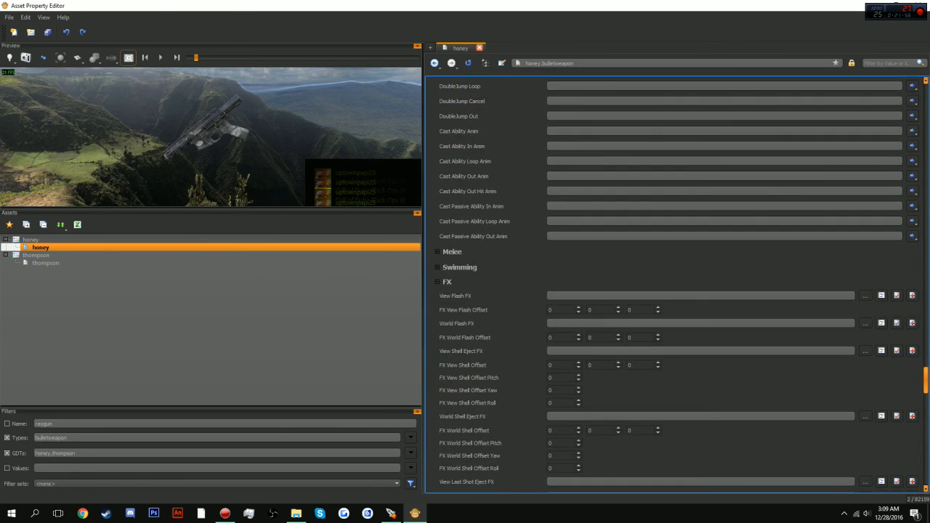
click(677, 296)
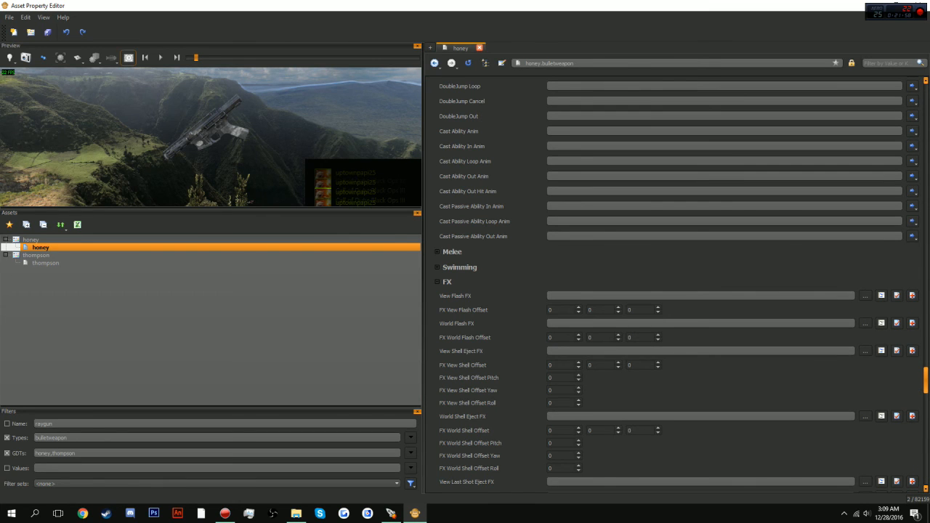
click(865, 295)
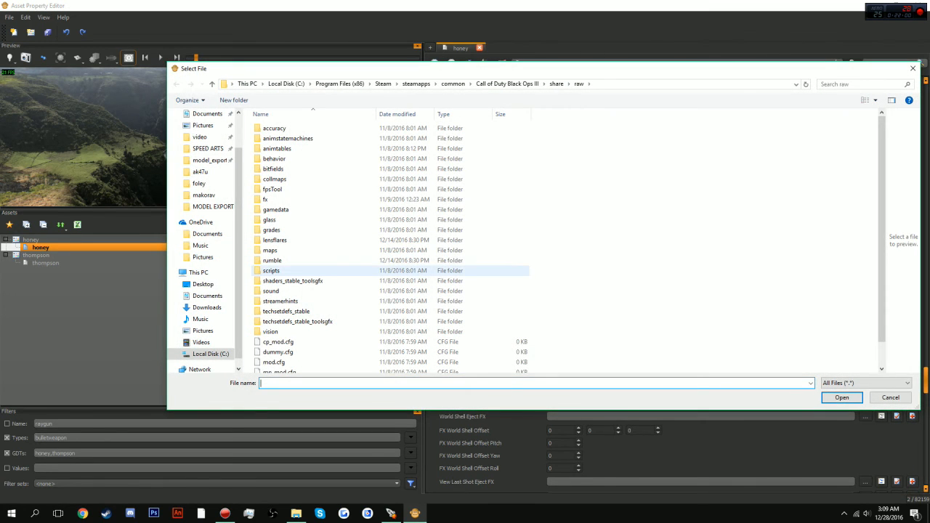
double_click(266, 199)
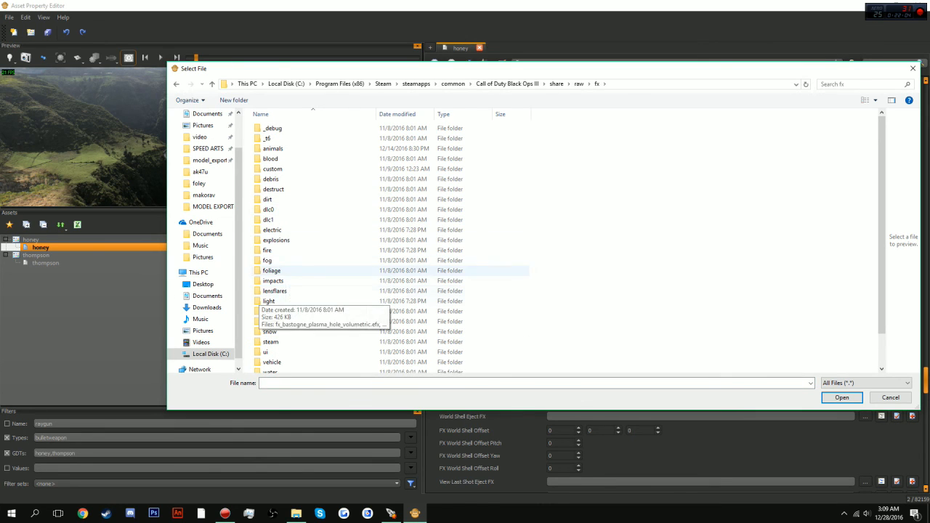
scroll(291, 266, down, 2)
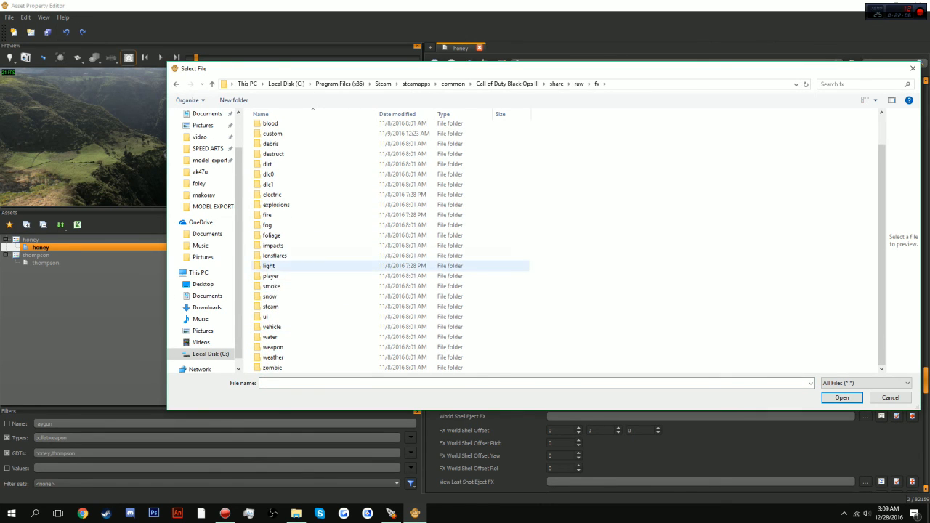
double_click(273, 347)
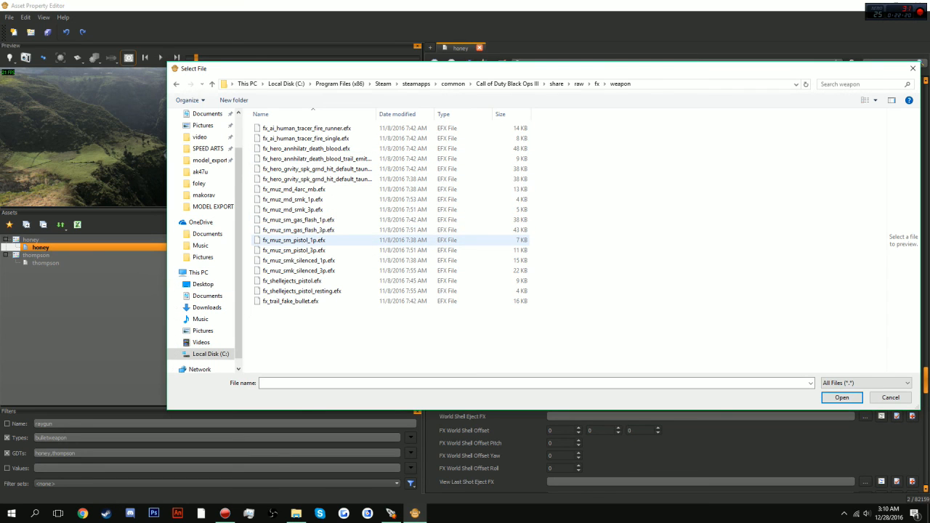
double_click(290, 240)
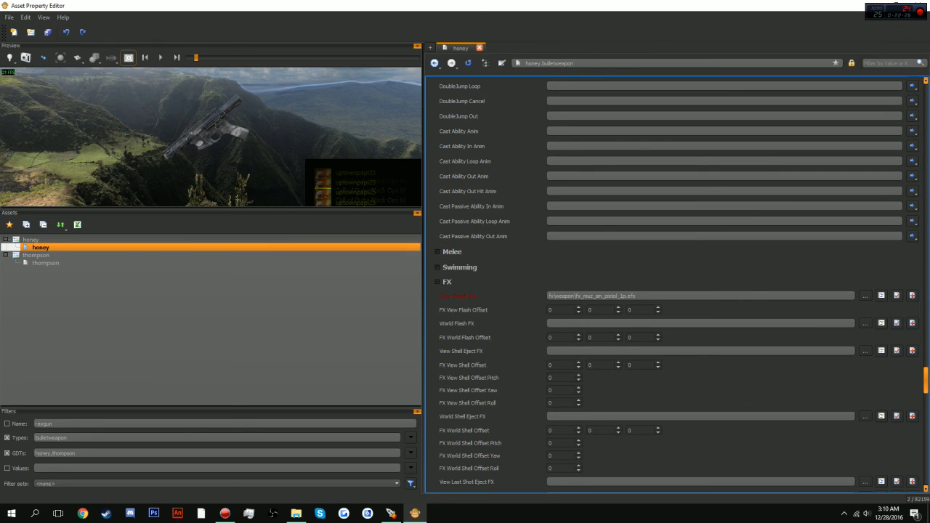
Copy the View Flash FX path into World Flash FX and change it to fx_muz_sm_pistol_3p.efx.
click(700, 323)
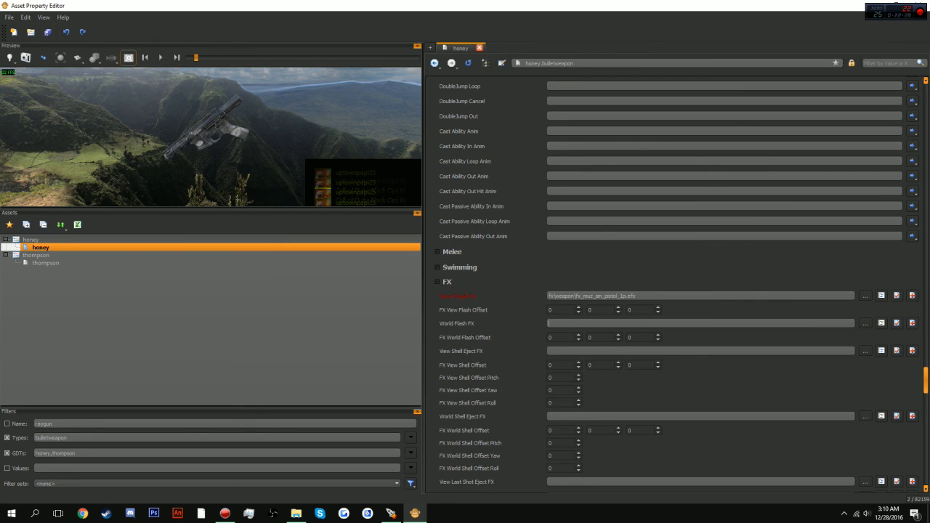
drag(637, 296, 547, 296)
key(ctrl+c)
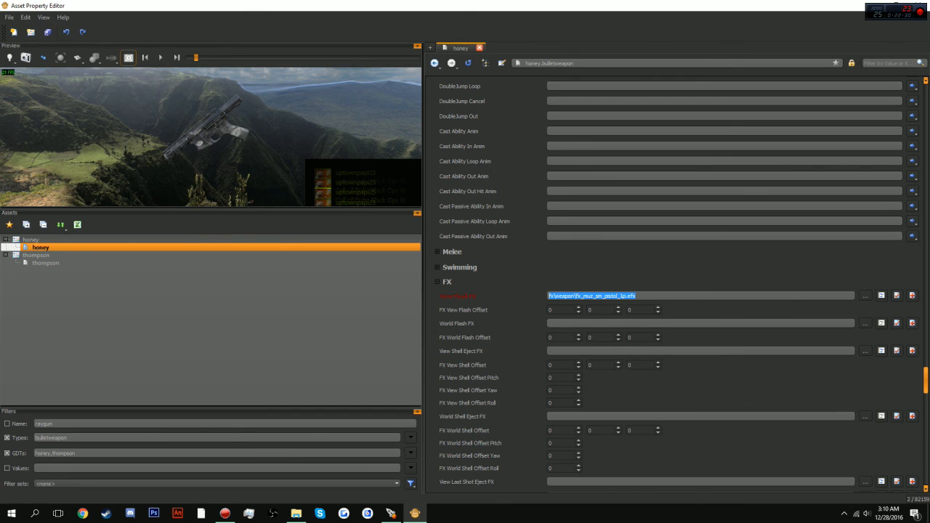
click(581, 323)
key(ctrl+v)
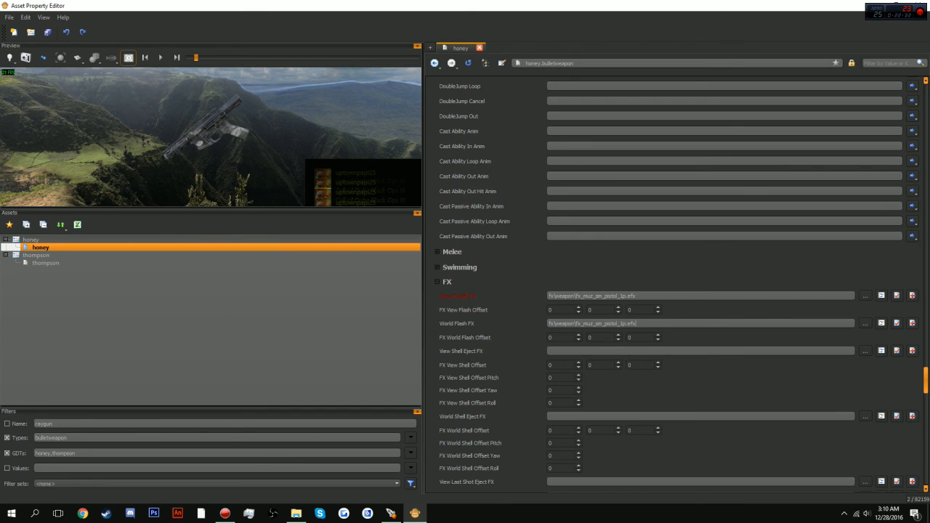
key(BackSpace)
text(3)
Set honey's View Shell Eject FX to fx_shellejects_pistol.efx from the fx\weapon folder.
click(549, 351)
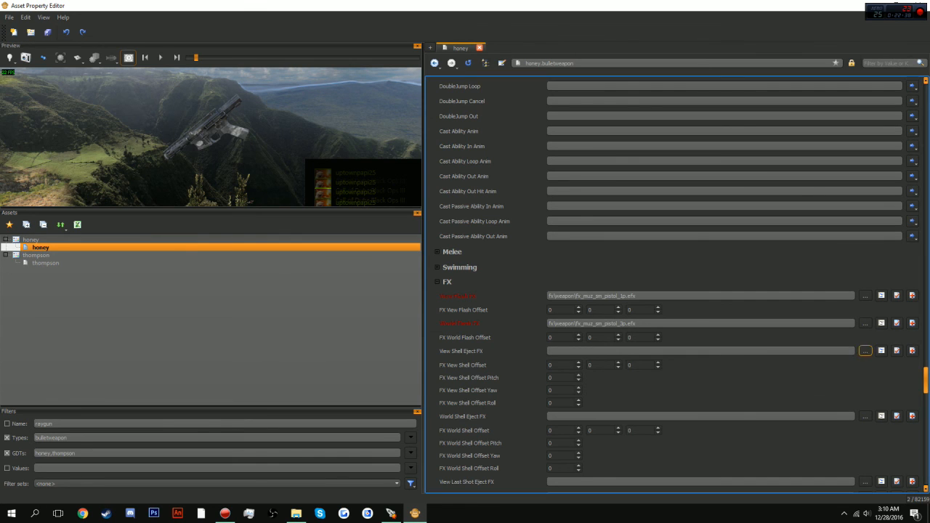
click(864, 351)
double_click(266, 199)
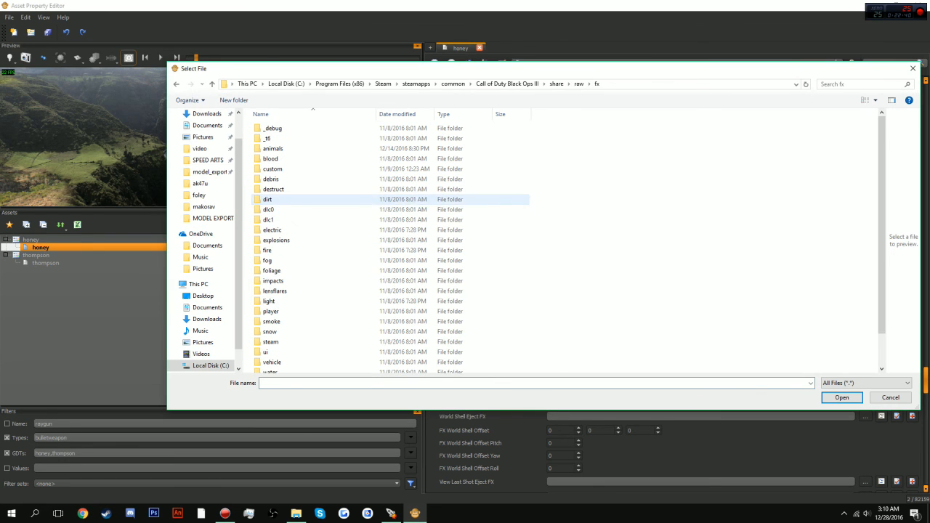
scroll(291, 327, down, 1)
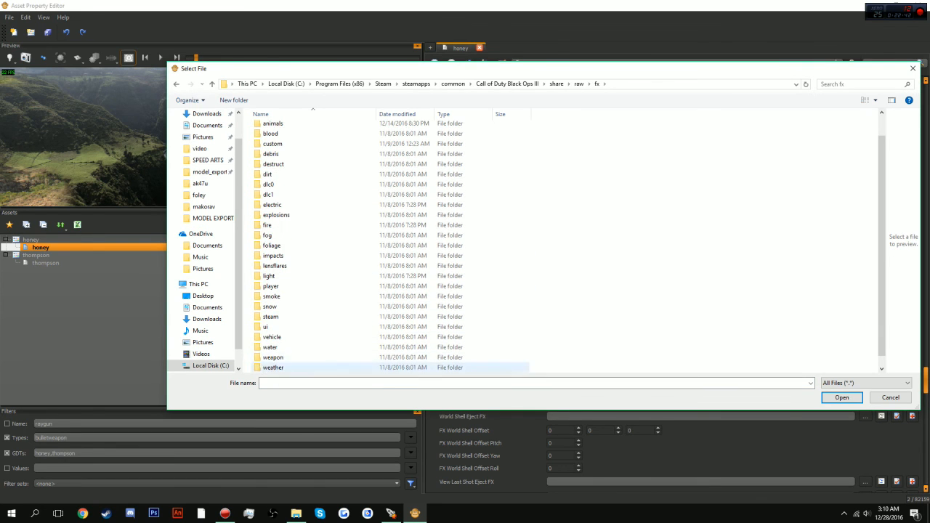
double_click(270, 361)
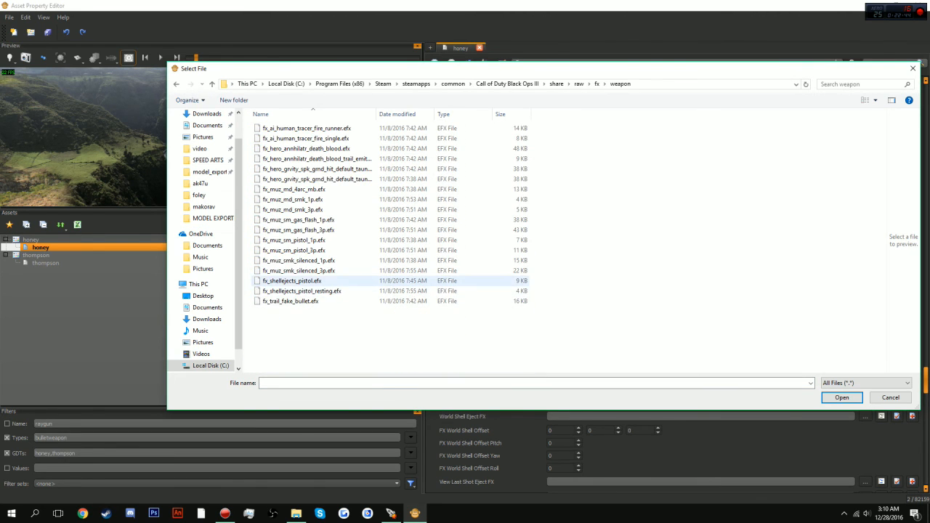
double_click(292, 280)
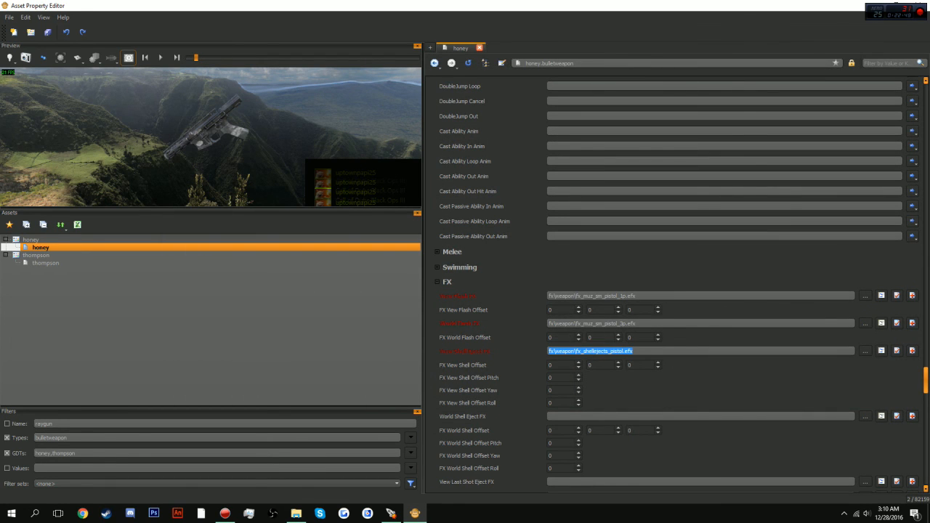
Set honey's World Shell Eject FX and View Last Shot Eject FX to fx\weapon\fx_shellejects_pistol.efx.
click(590, 416)
text(fx\weapon\fx_shellejects_pistol.efx)
scroll(589, 417, down, 1)
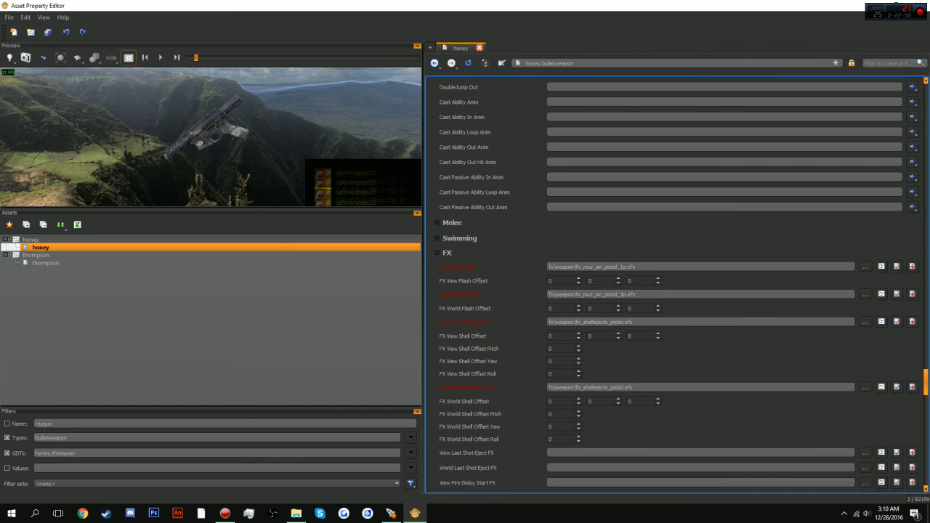
click(590, 453)
text(fx\weapon\fx_shellejects_pistol.efx)
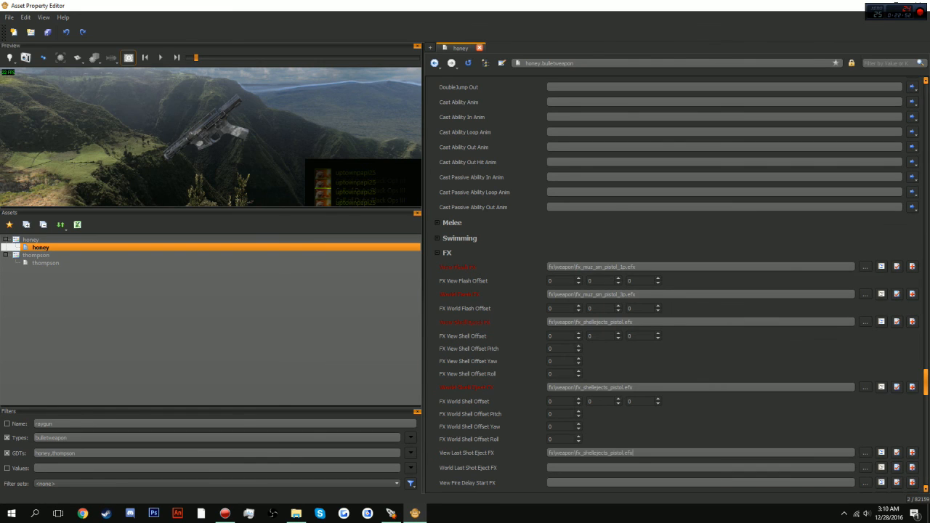
scroll(590, 453, down, 1)
scroll(675, 285, down, 1)
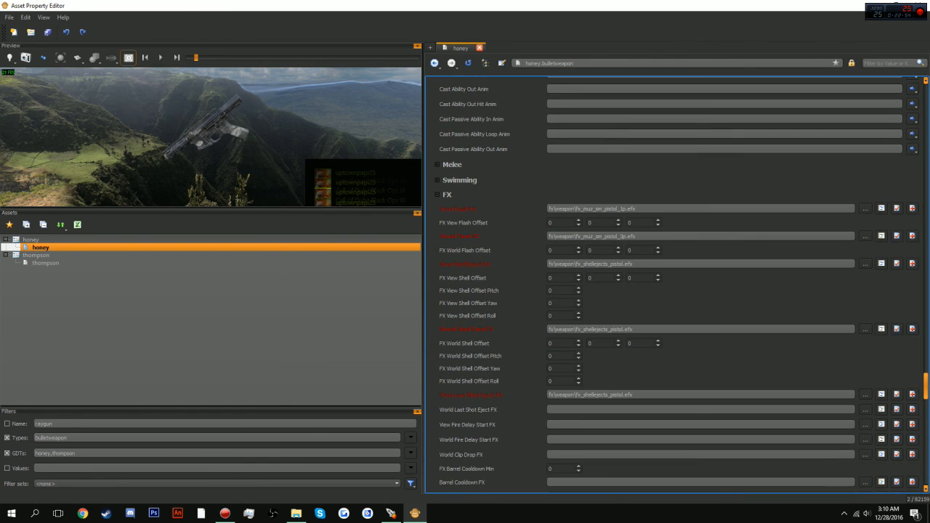
Expand honey's Impacts section and set Enter Impacts FX Table to bullet_small_enter and Exit Impacts FX Table to bullet_small_exit.
scroll(676, 285, down, 6)
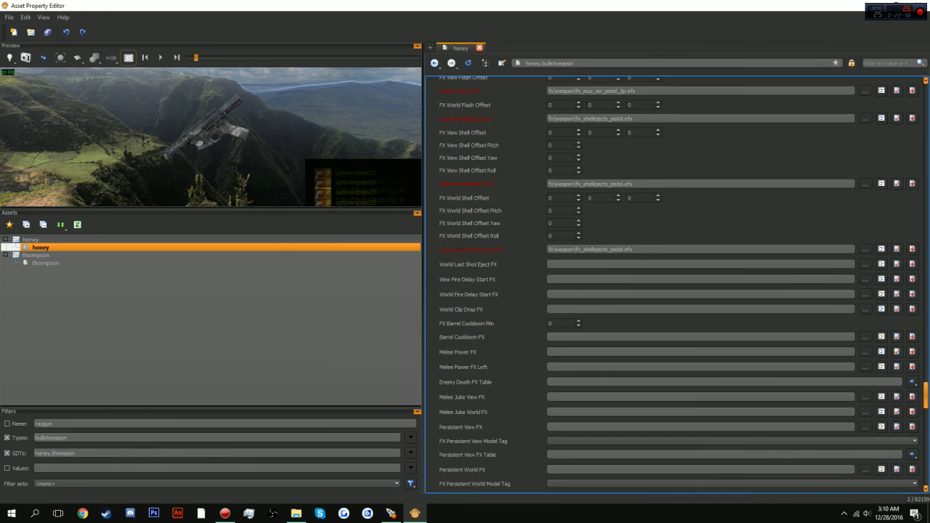
scroll(675, 284, down, 1)
scroll(676, 284, down, 1)
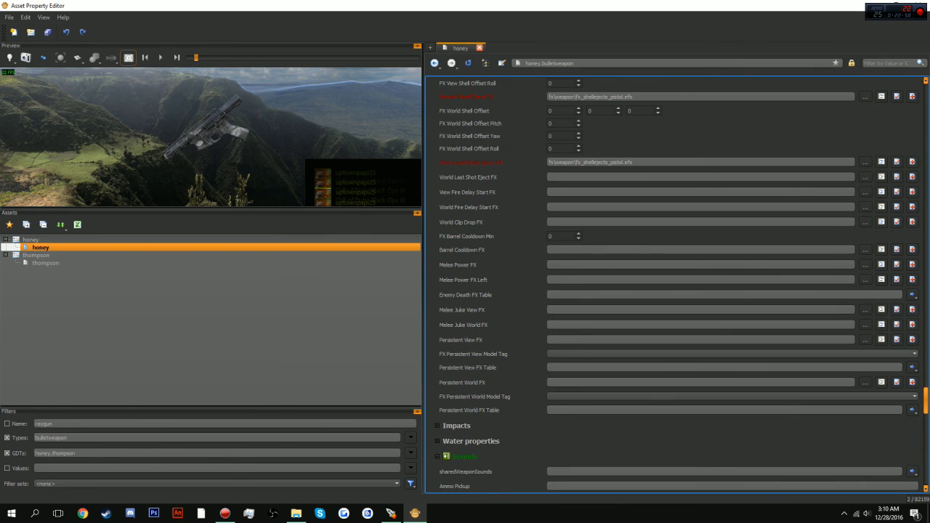
scroll(480, 405, down, 1)
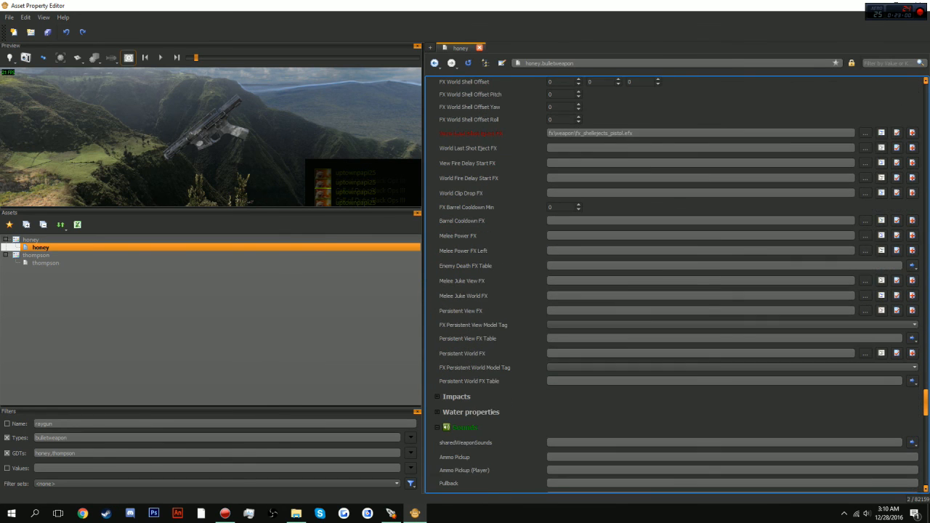
click(456, 396)
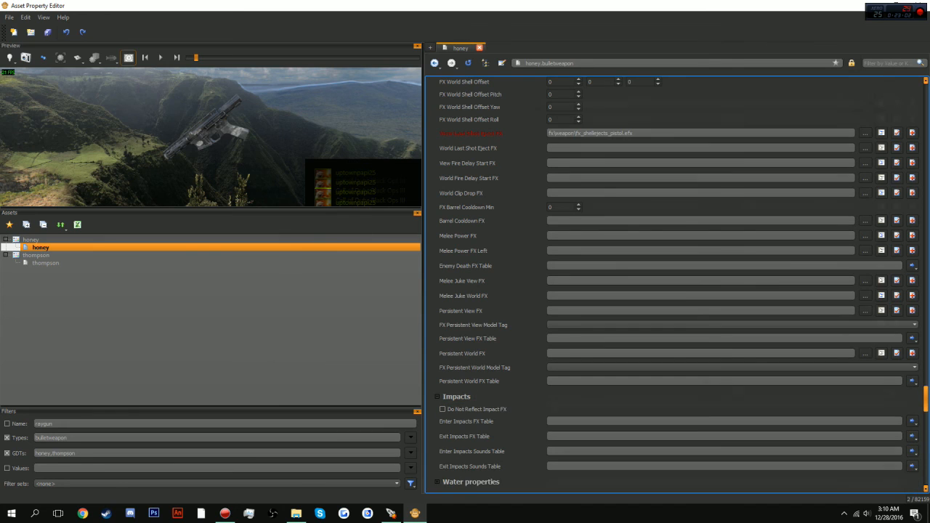
scroll(676, 284, down, 2)
click(581, 364)
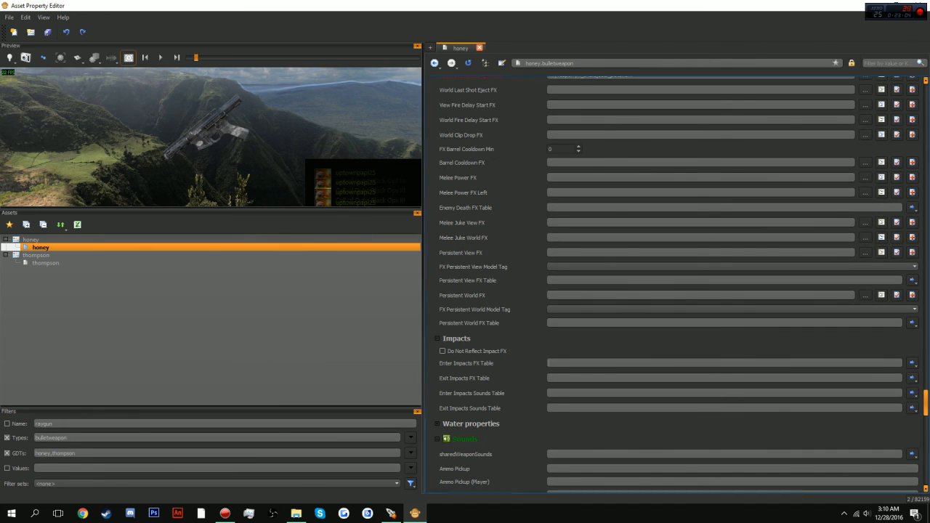
text(en)
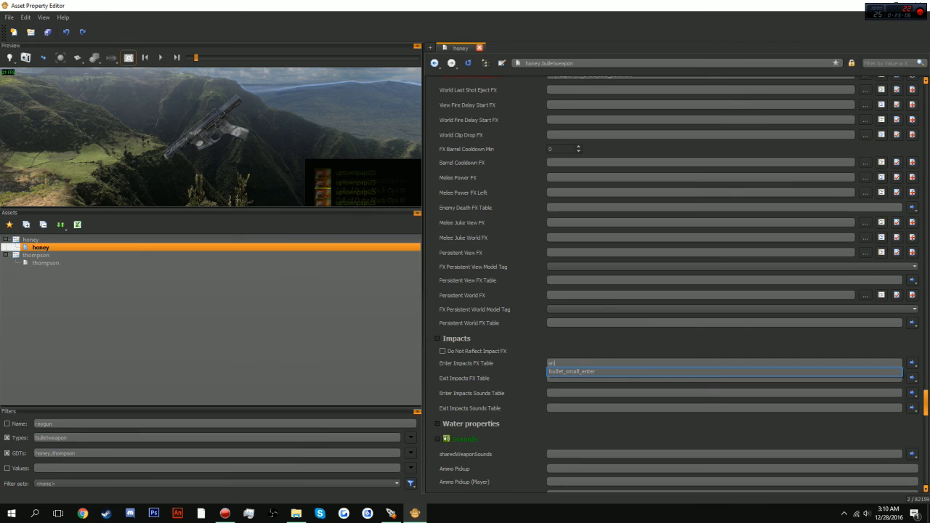
key(Return)
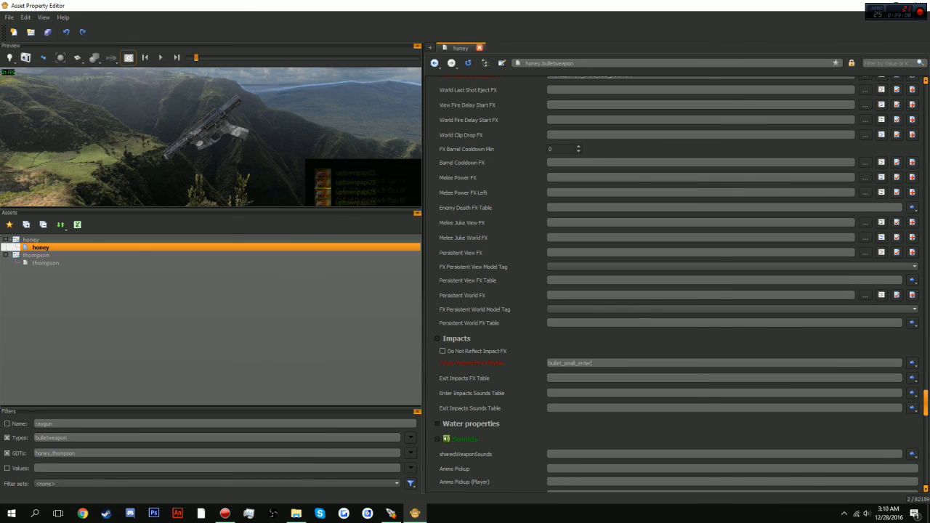
text(ex)
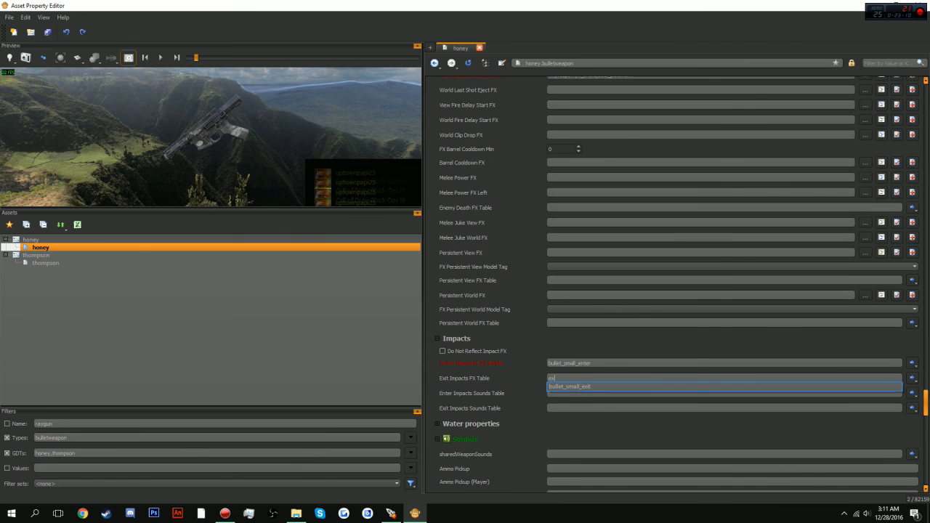
key(Return)
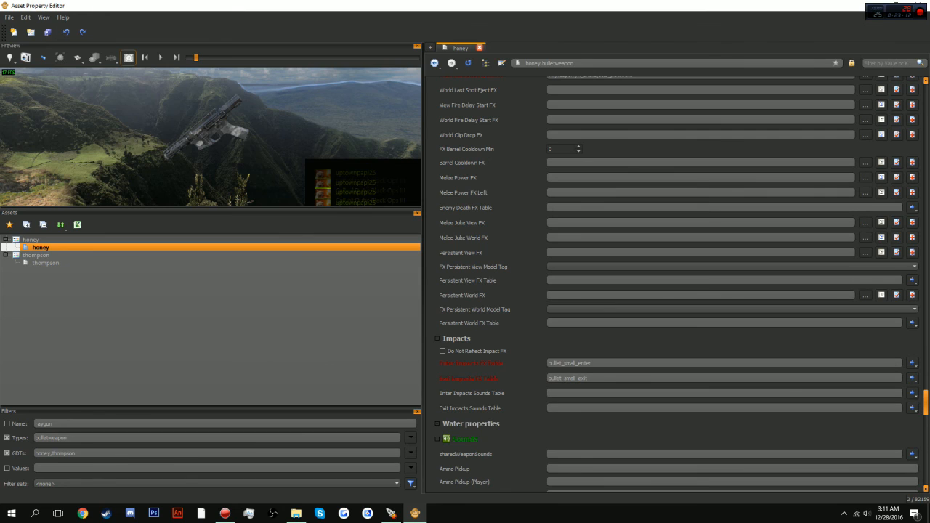
Set Enter Impacts Sounds Table to bullet_impact and Exit Impacts Sounds Table to bullet_exit, and collapse the Impacts section.
text(e)
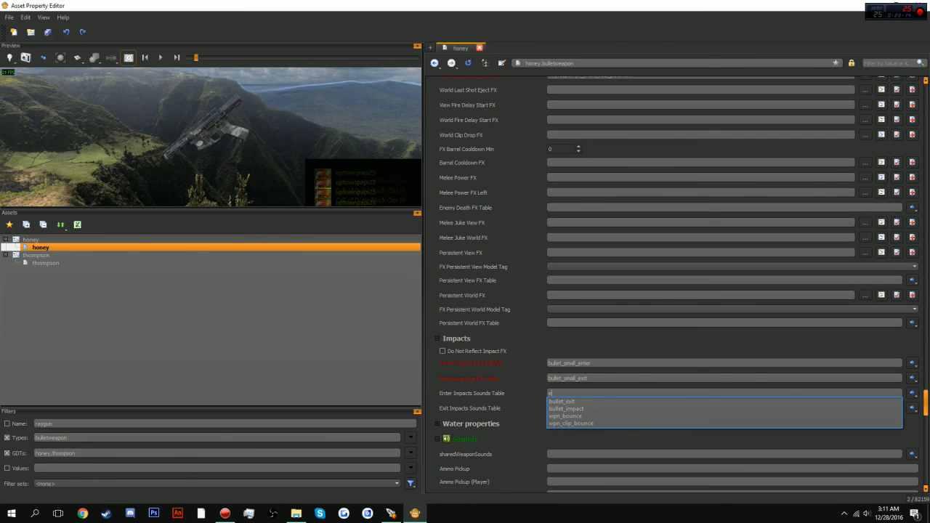
click(565, 409)
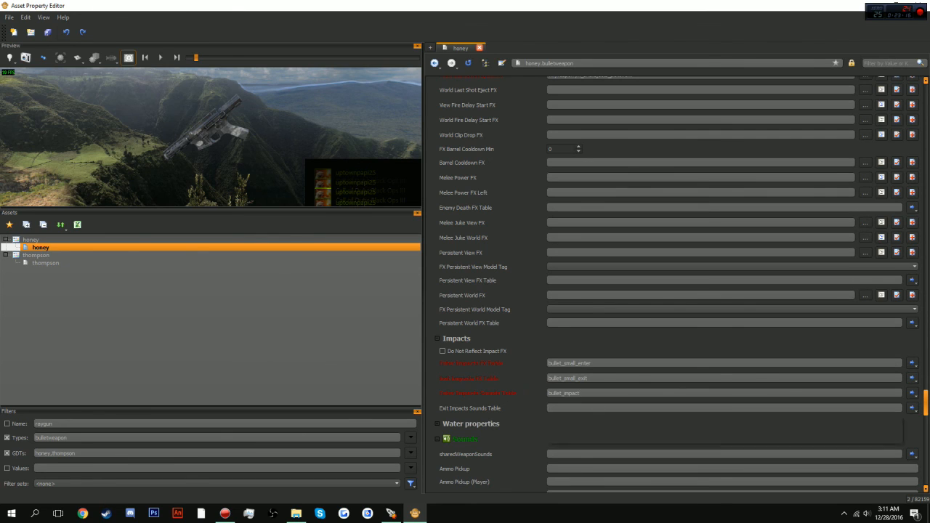
text(ex)
key(Return)
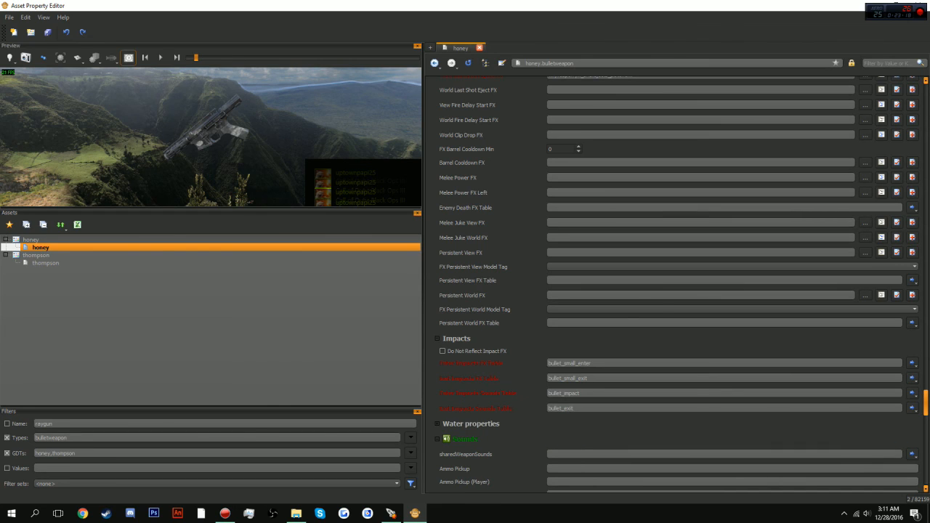
scroll(676, 283, down, 1)
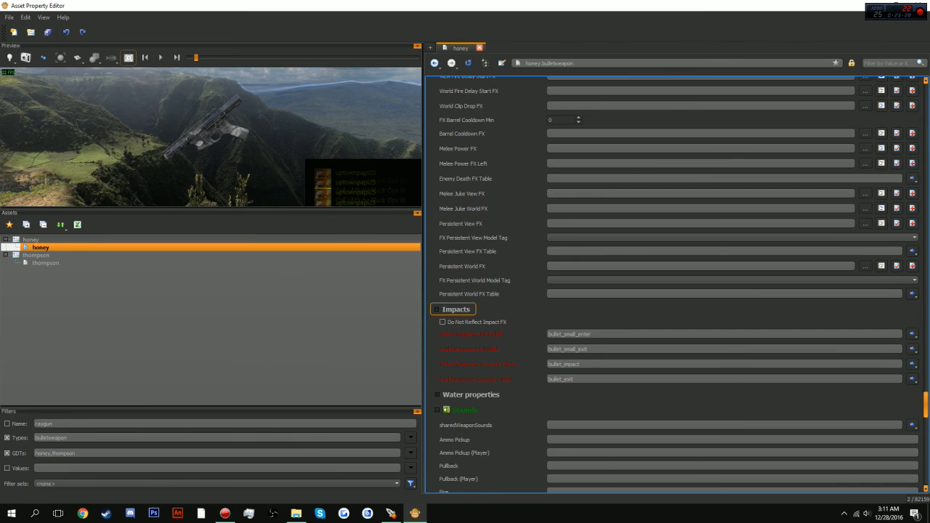
click(452, 309)
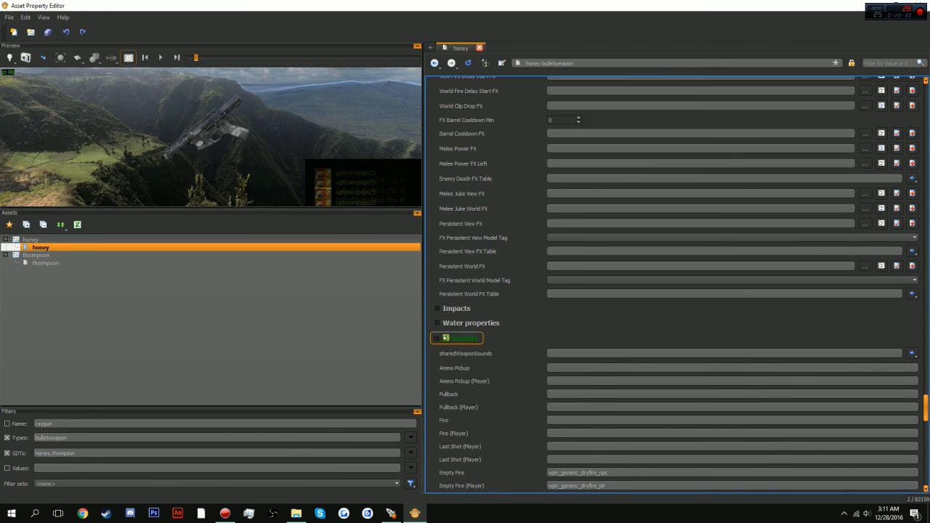
In honey's Sounds section, set Fire and the first Last Shot (Player) to honey_fire, and Fire (Player) to honey_fire_plr.
scroll(675, 283, down, 1)
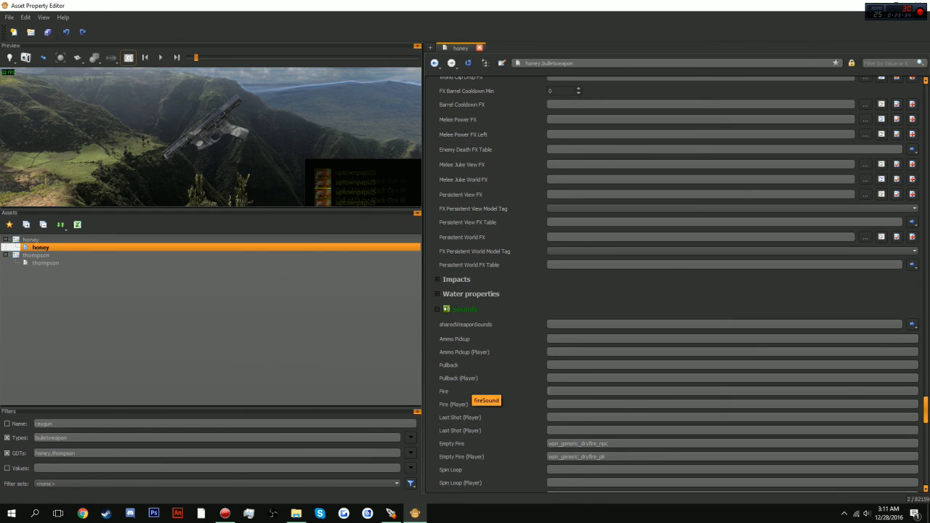
click(555, 390)
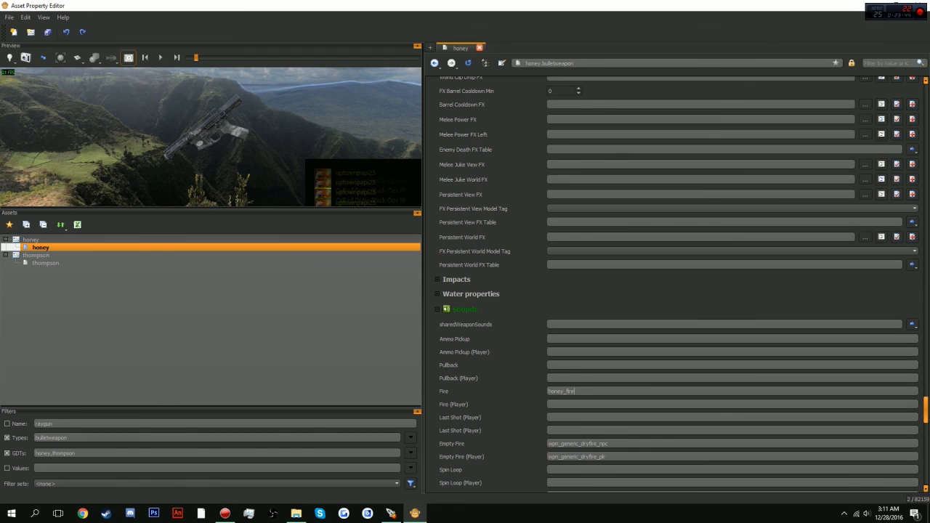
key(ctrl+a)
key(ctrl+c)
key(Tab)
key(ctrl+v)
key(shift+Tab)
key(ctrl+v)
Copy the Fire (Player) sound honey_fire_plr into the second Last Shot (Player) field.
key(ctrl+a)
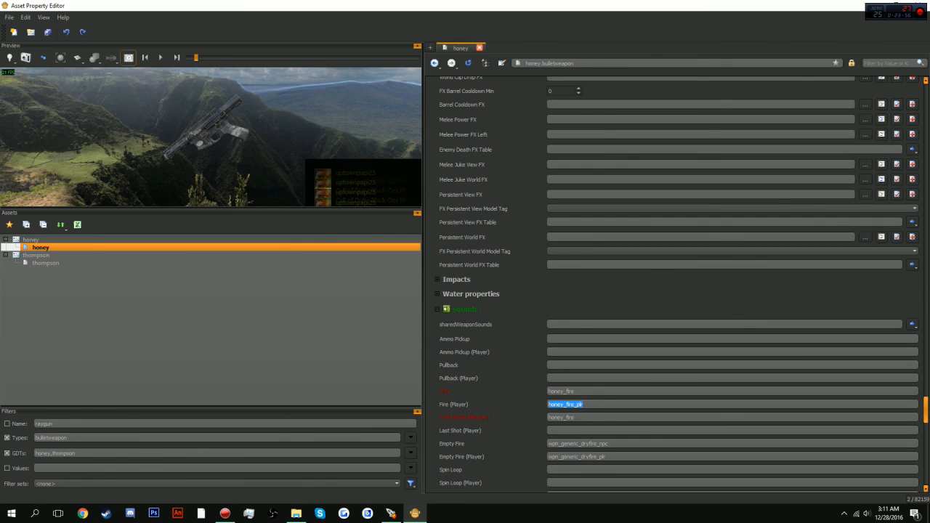
key(ctrl+c)
key(Tab)
key(Tab)
key(ctrl+v)
key(Return)
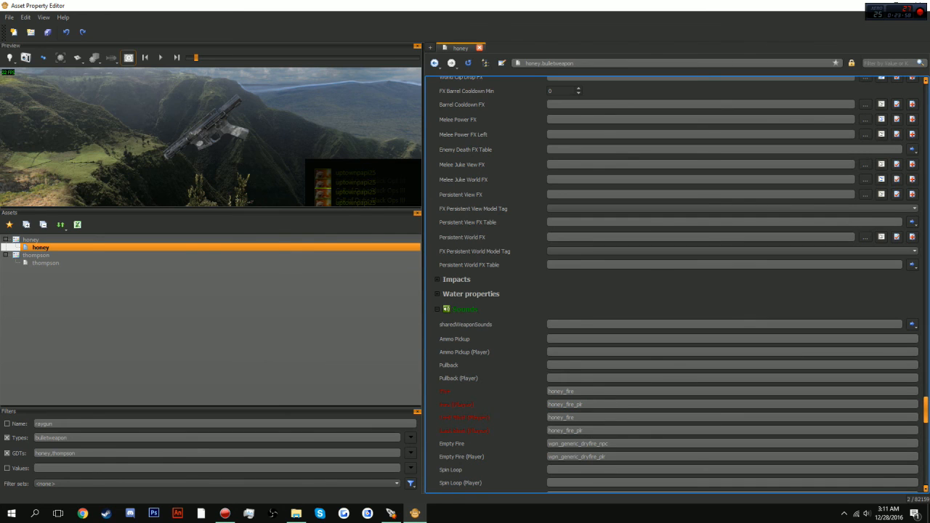
scroll(675, 284, down, 10)
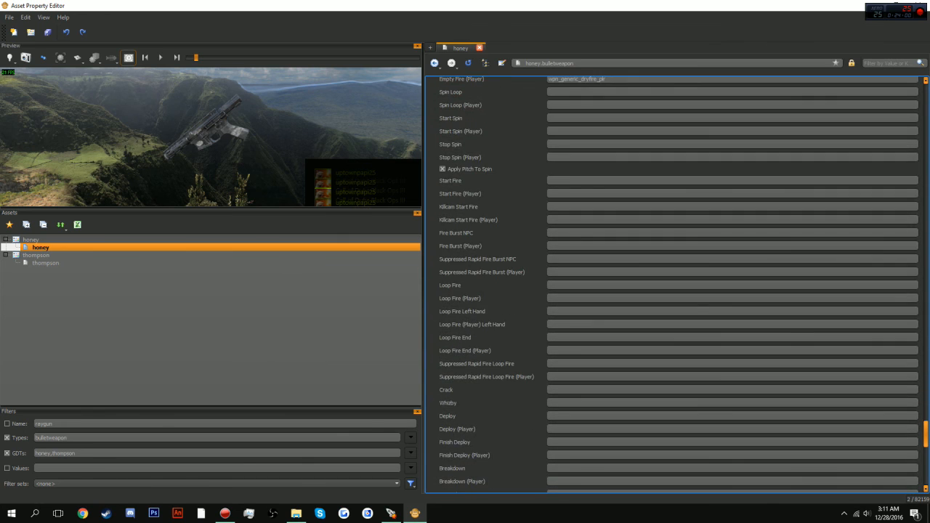
scroll(675, 283, down, 4)
scroll(675, 283, down, 12)
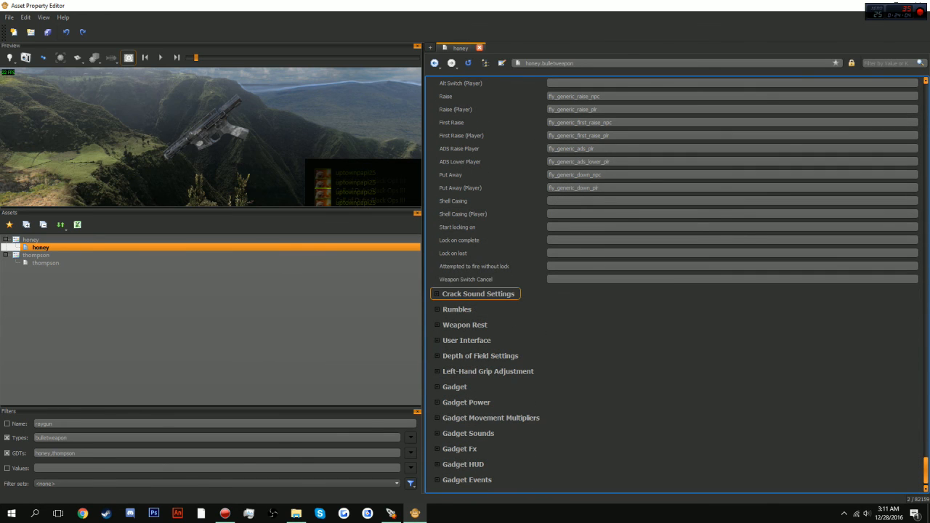
scroll(464, 325, down, 1)
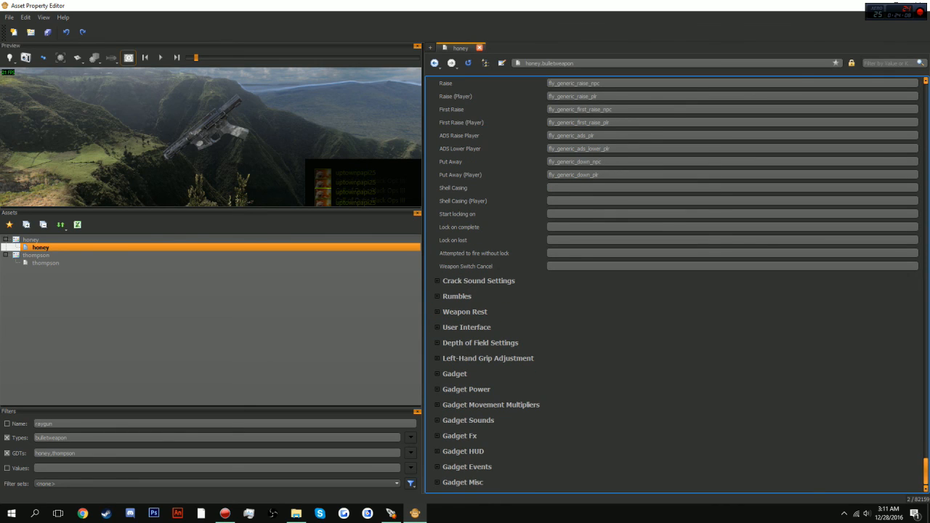
Turn off the asset type filter, limit the GDT filter to honey only, and save all changes.
click(211, 323)
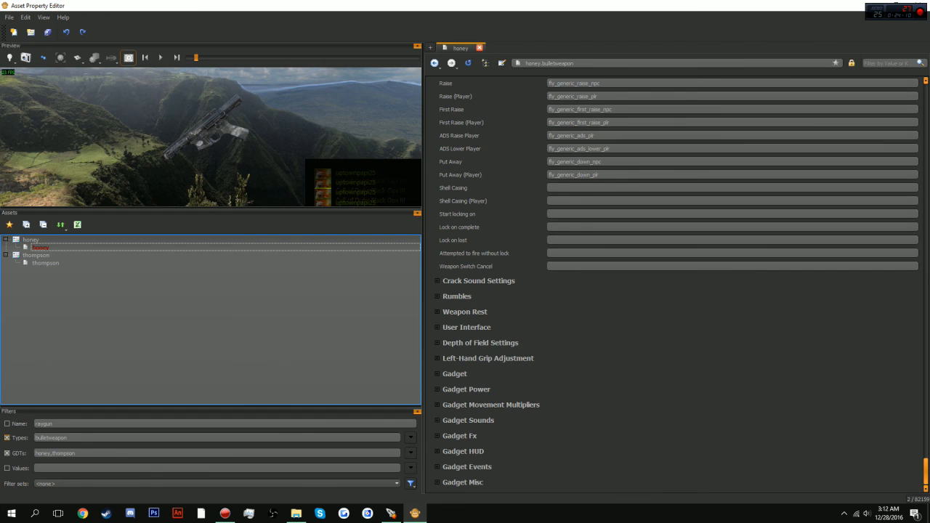
click(7, 437)
drag(75, 453, 51, 453)
key(BackSpace)
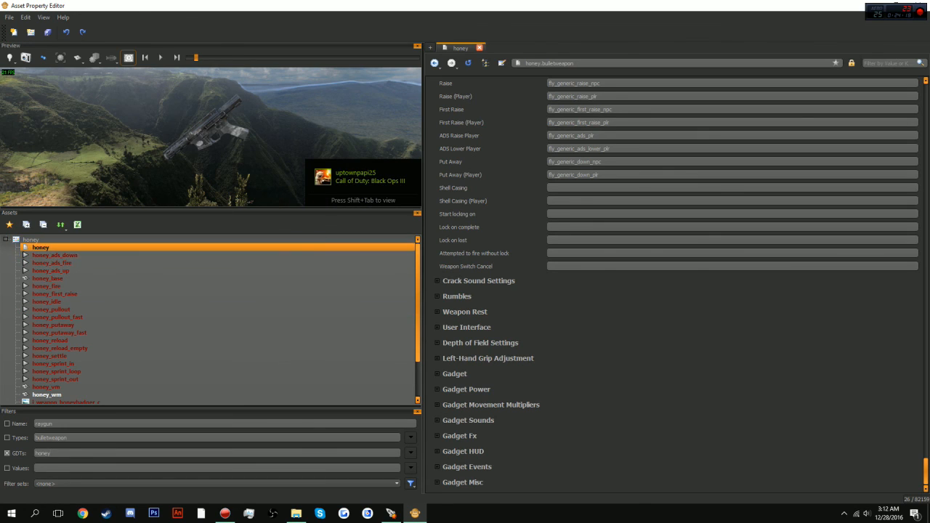
click(40, 247)
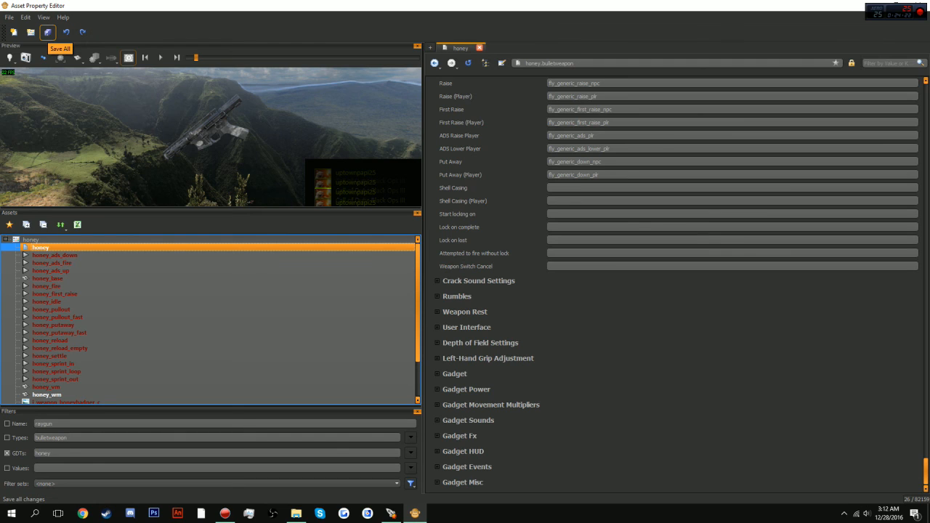
click(47, 32)
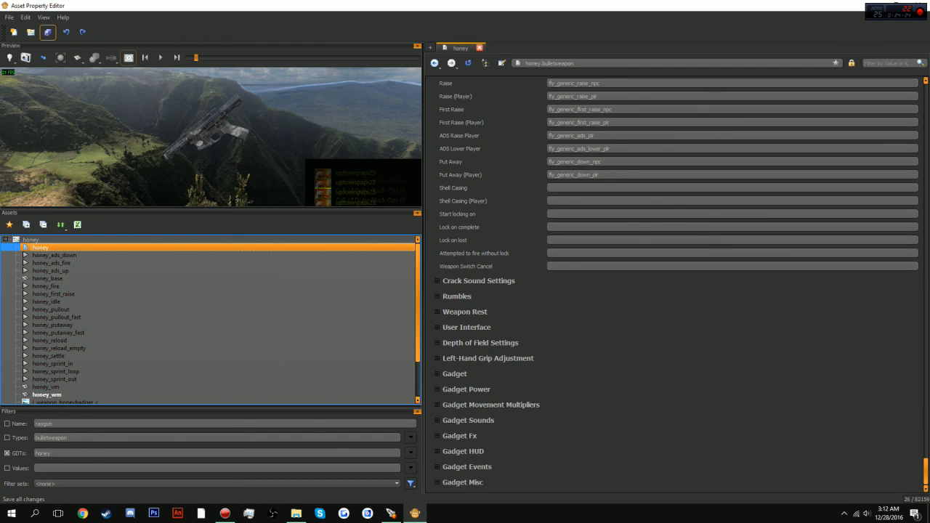